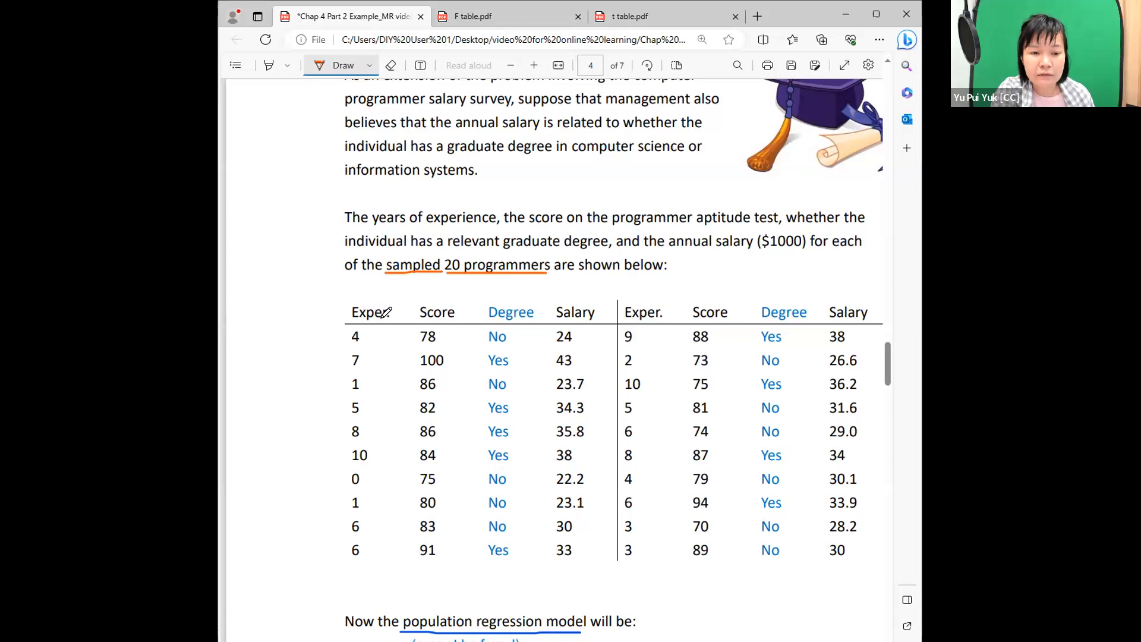
# Review the graduate-degree extension of the salary example, from the data table and dummy variable definition through the Excel output to part (b).
pyautogui.scroll(-15, 371, 313)
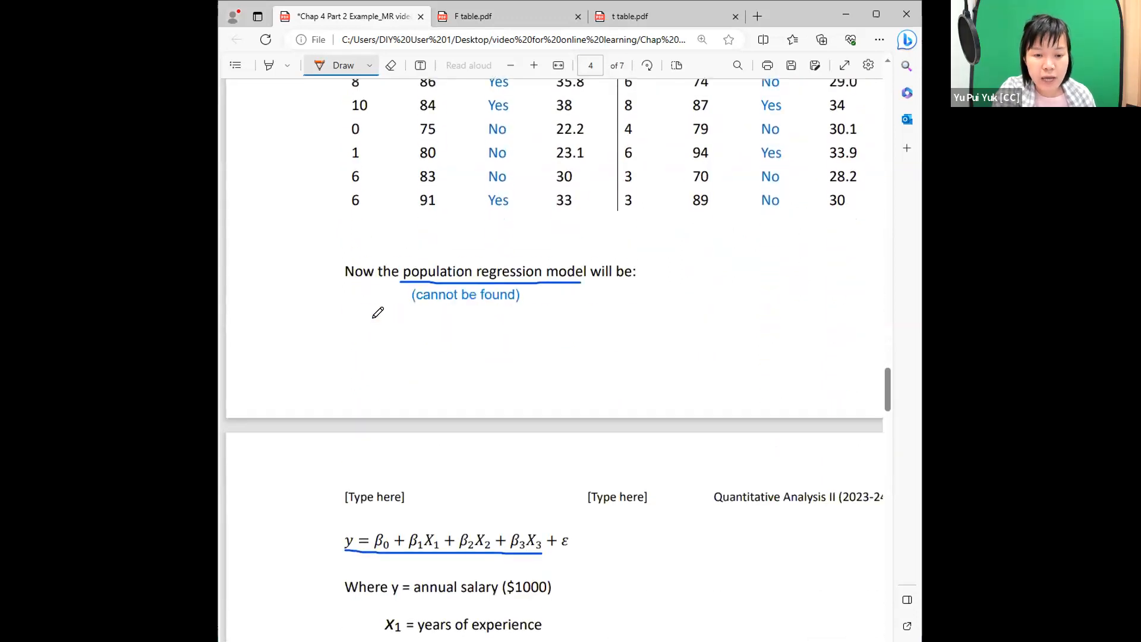
pyautogui.scroll(-2, 368, 315)
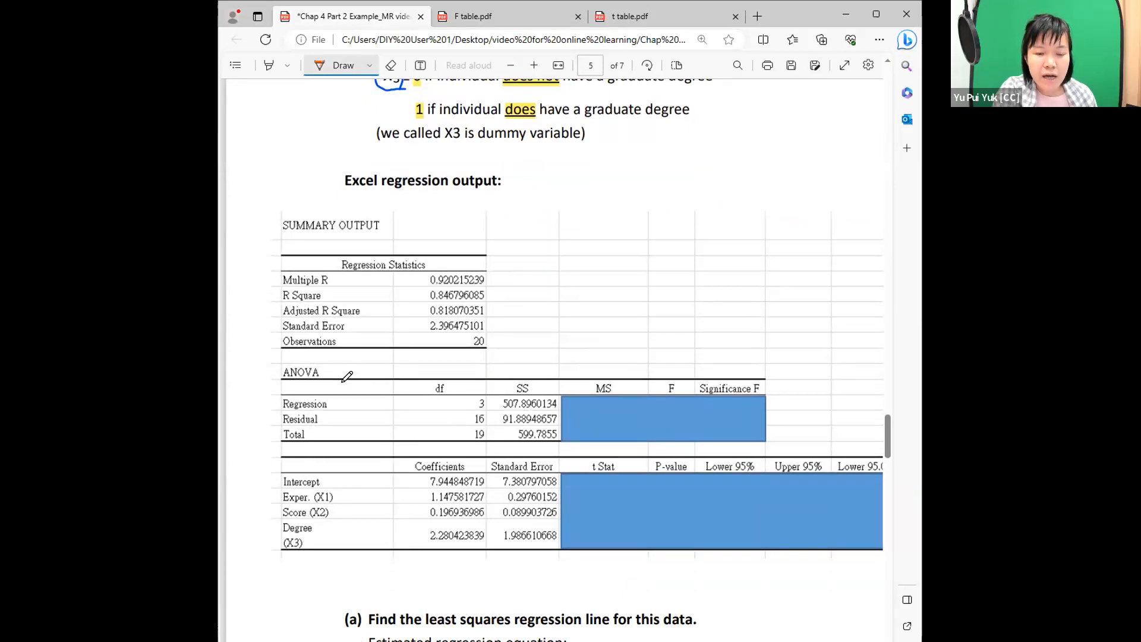
pyautogui.scroll(-3, 347, 376)
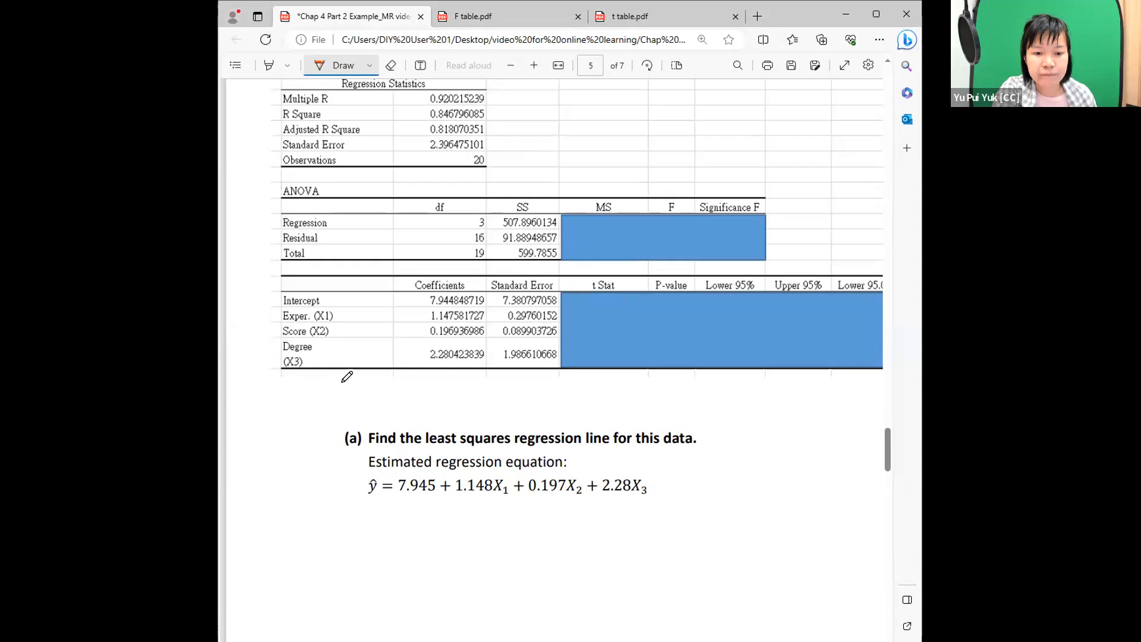
pyautogui.scroll(-2, 347, 376)
pyautogui.scroll(-5, 321, 383)
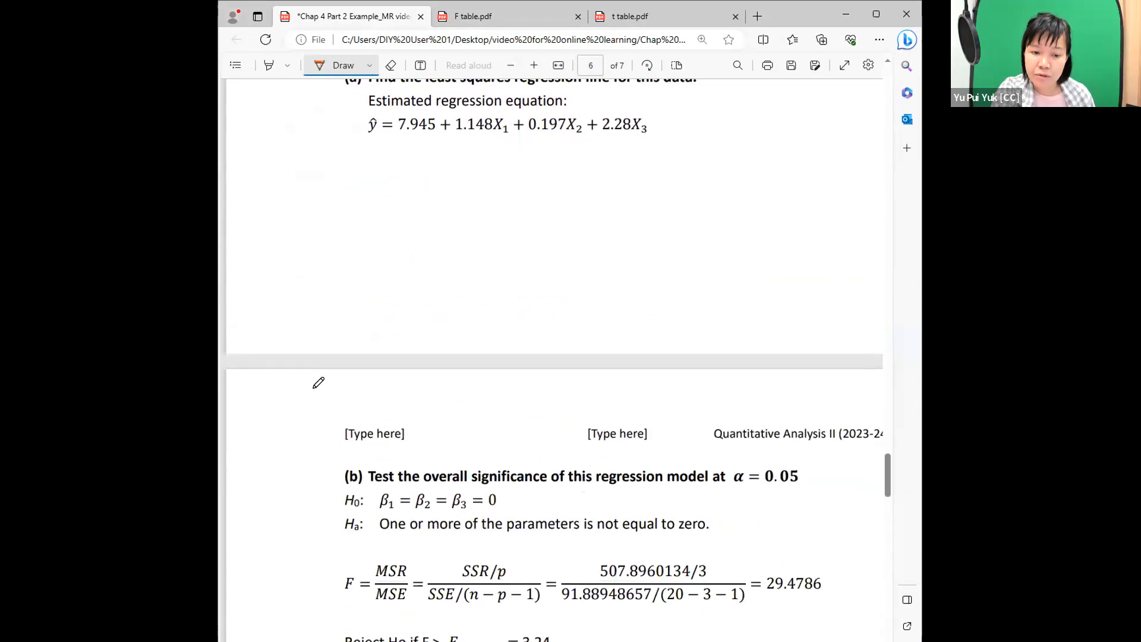
pyautogui.scroll(-5, 318, 382)
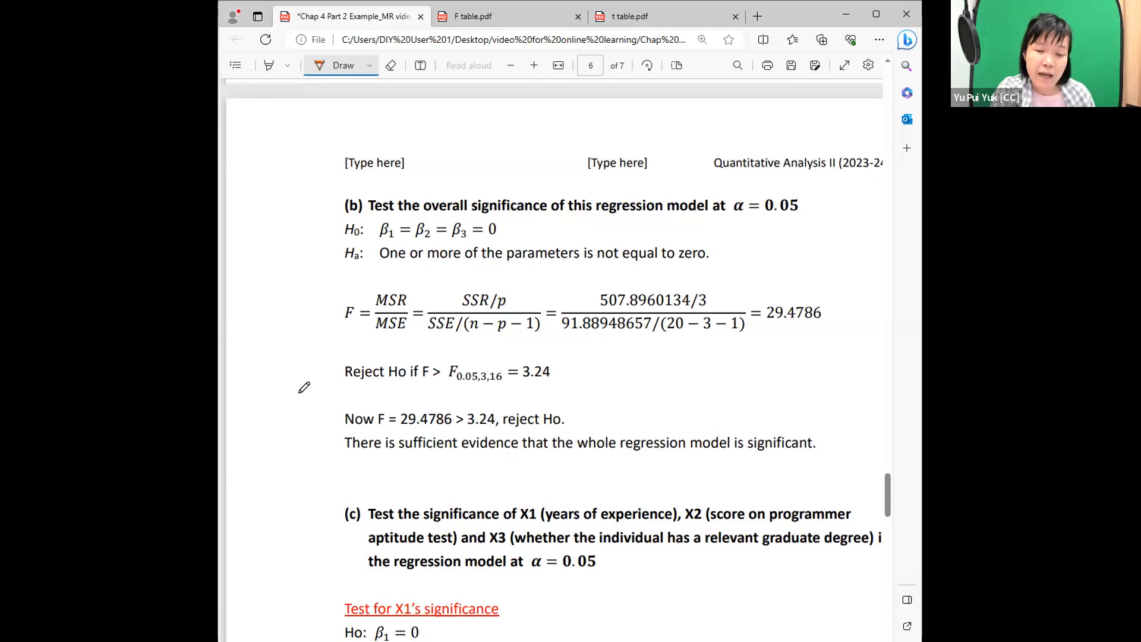
pyautogui.scroll(10, 304, 387)
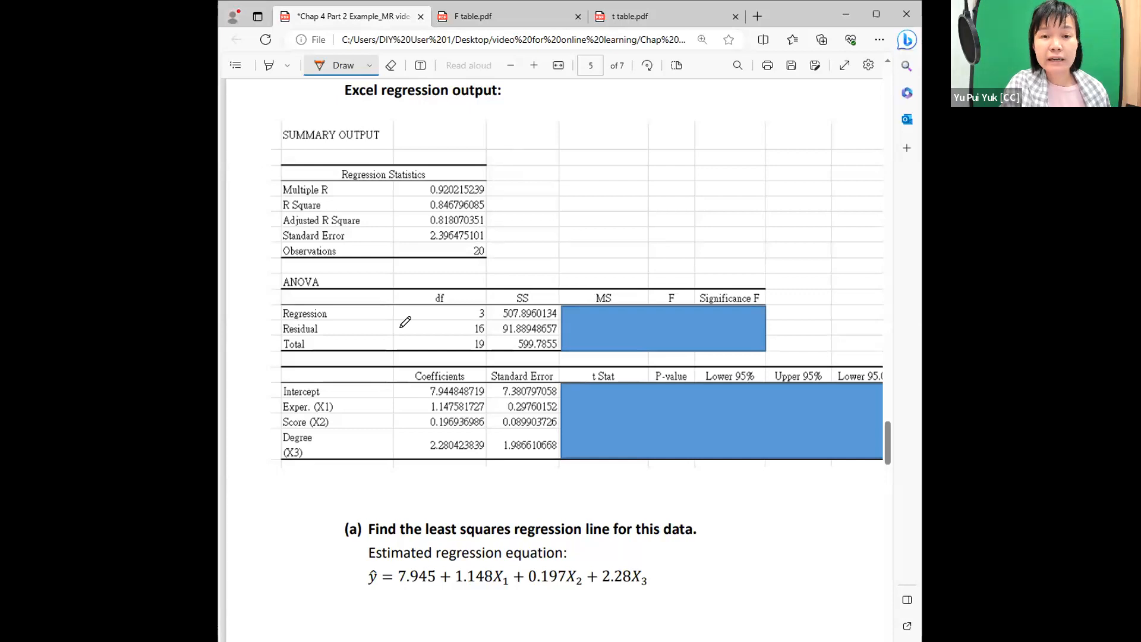
pyautogui.scroll(-5, 414, 404)
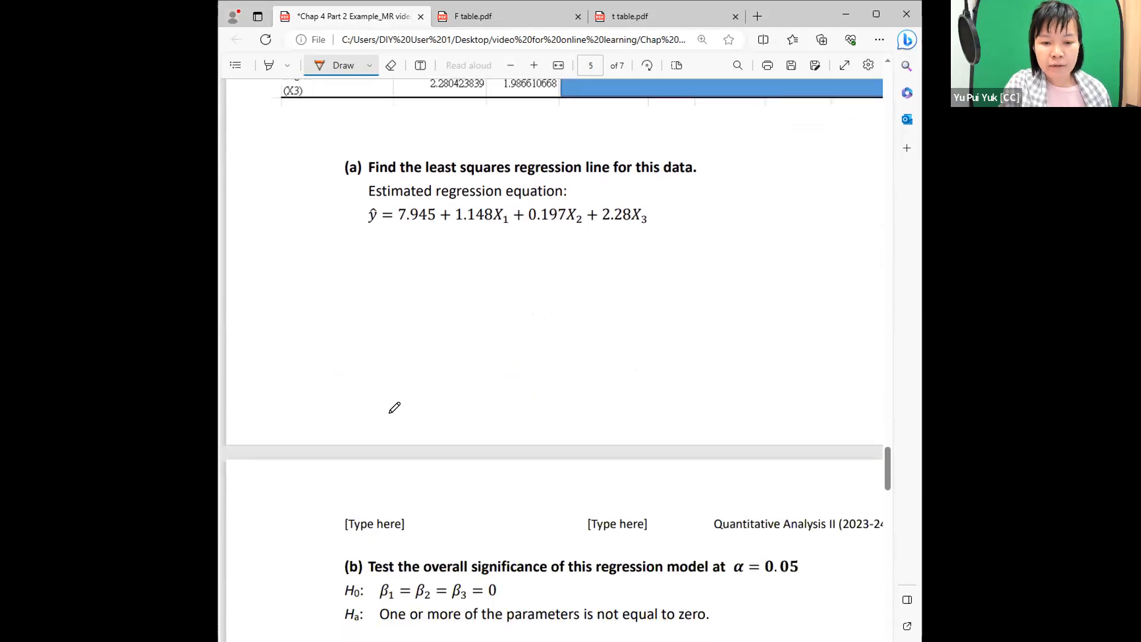
pyautogui.scroll(4, 395, 407)
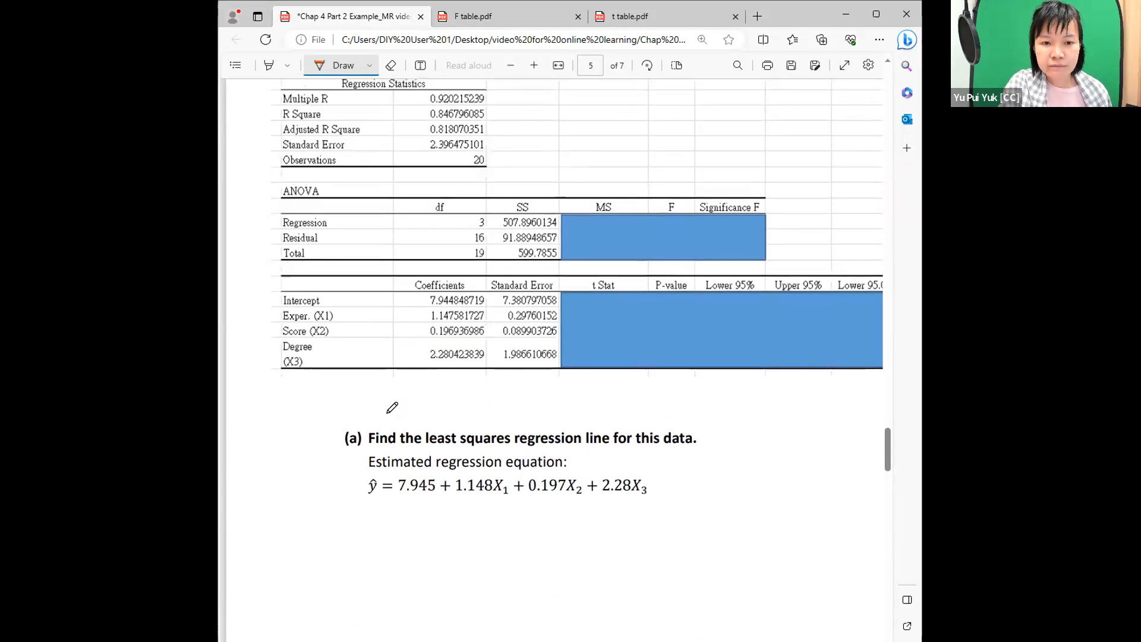
pyautogui.scroll(3, 390, 406)
pyautogui.scroll(17, 382, 407)
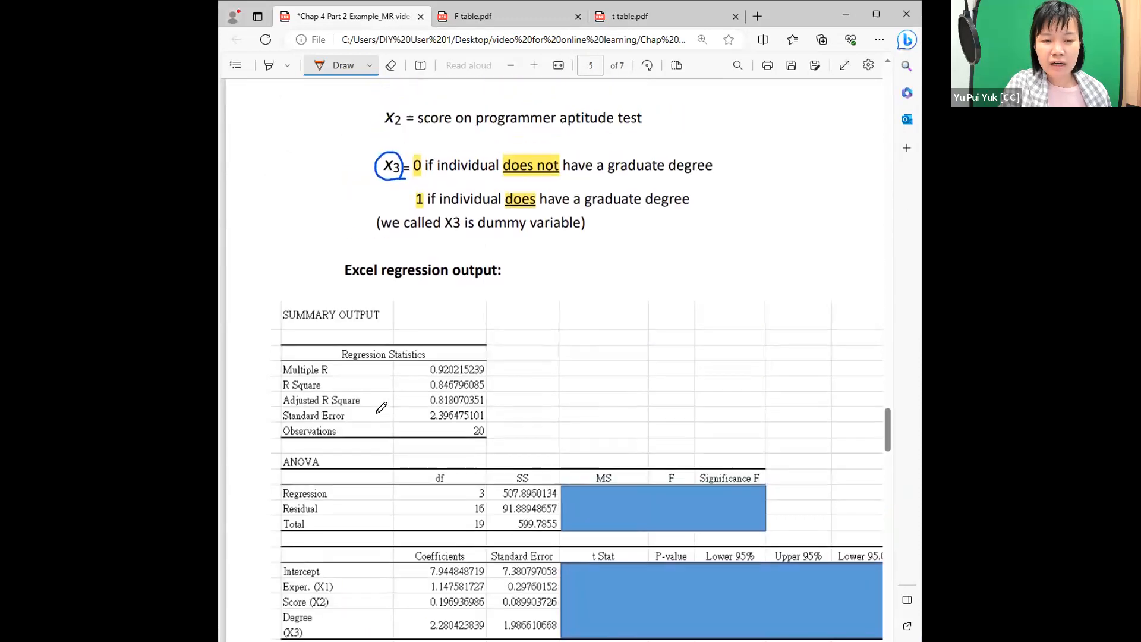
# Compare the earlier two-variable regression output and its answers with the three-variable model that includes the degree dummy variable X3.
pyautogui.scroll(20, 374, 410)
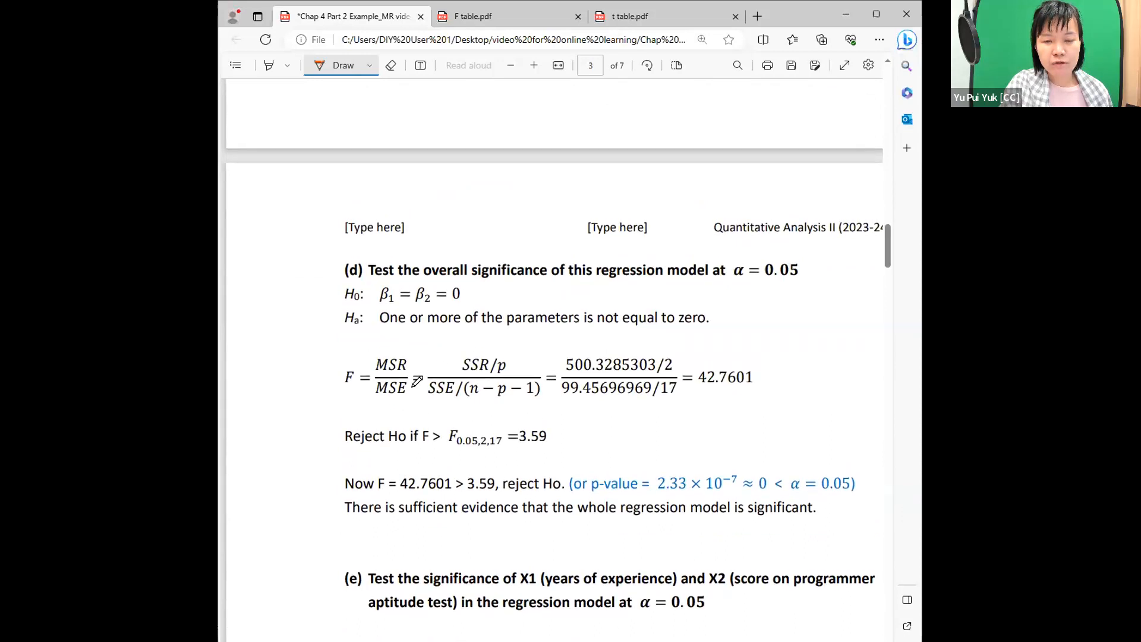
pyautogui.scroll(7, 439, 300)
pyautogui.scroll(-11, 491, 309)
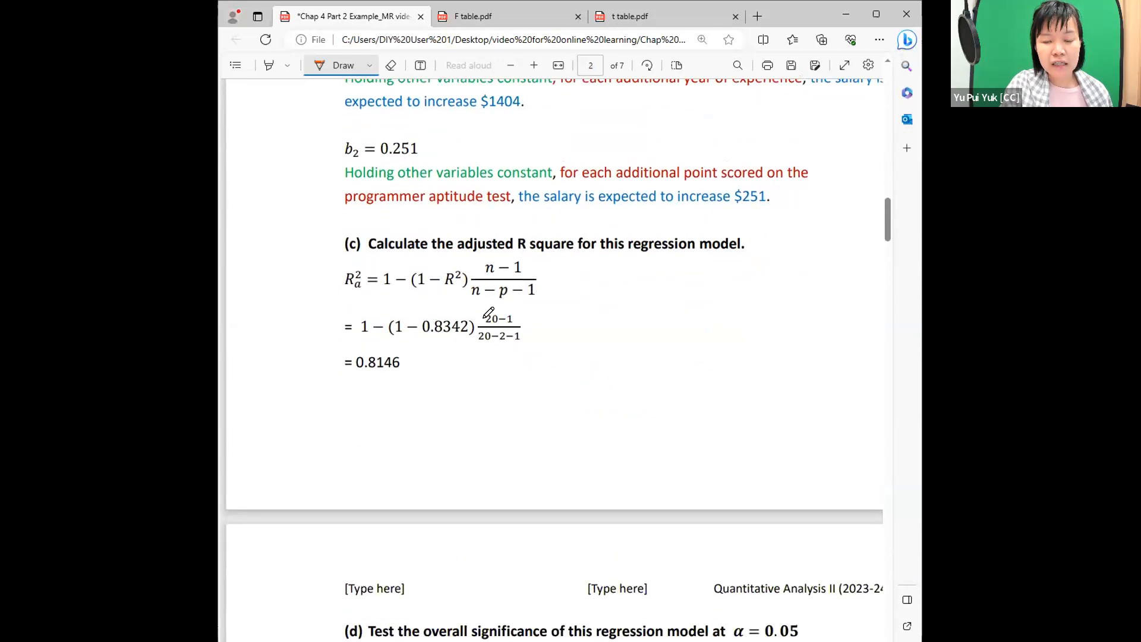
pyautogui.scroll(4, 513, 244)
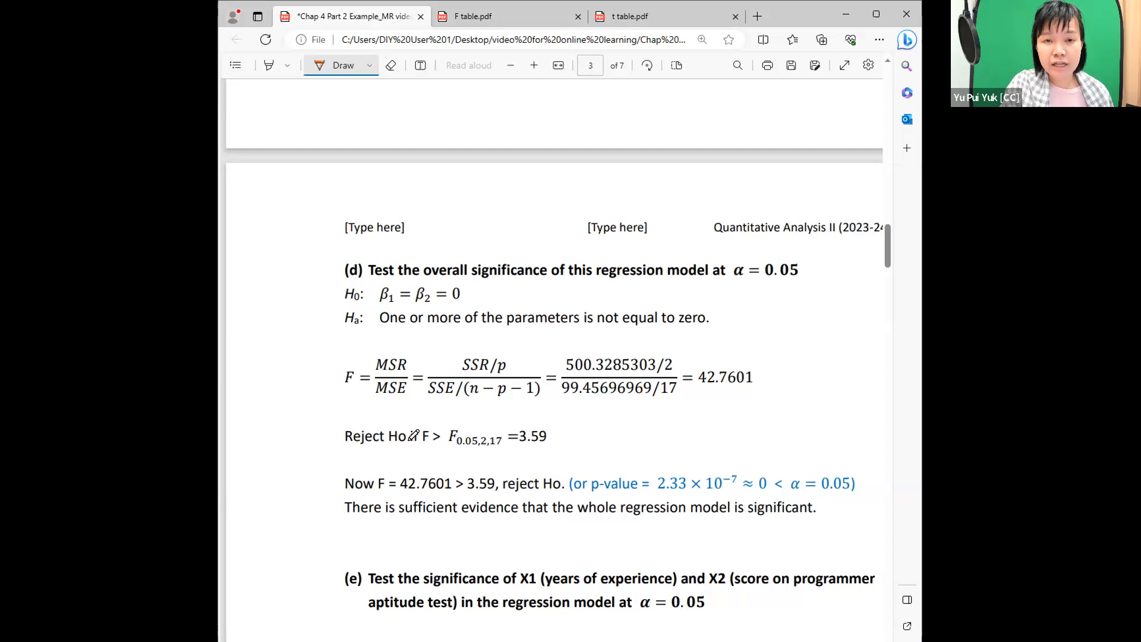
pyautogui.scroll(14, 414, 436)
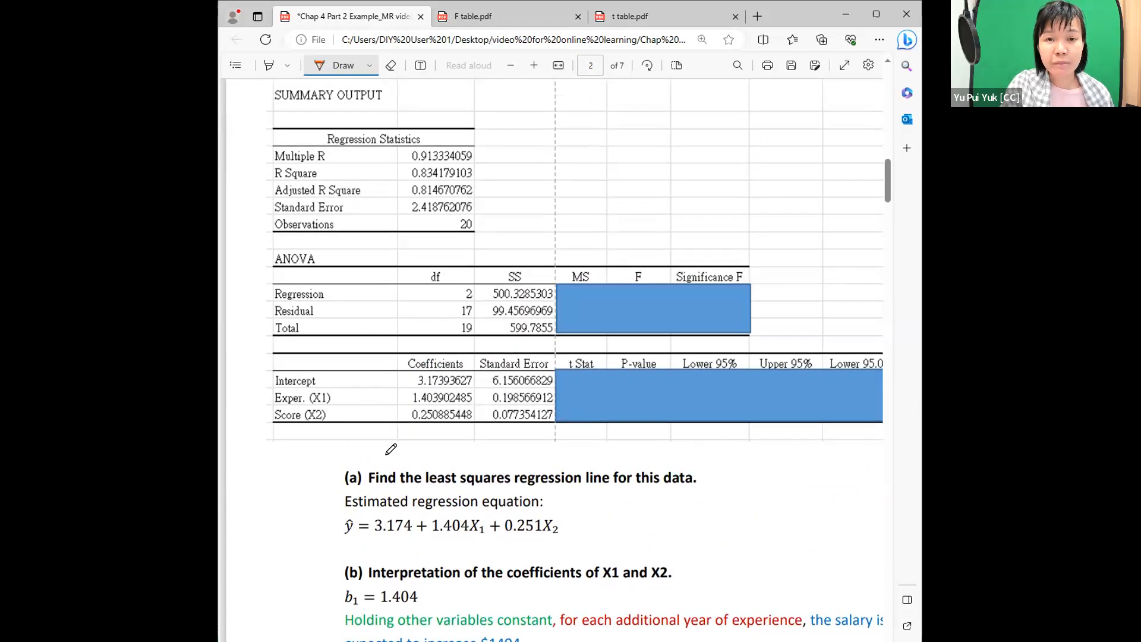
pyautogui.scroll(-15, 391, 448)
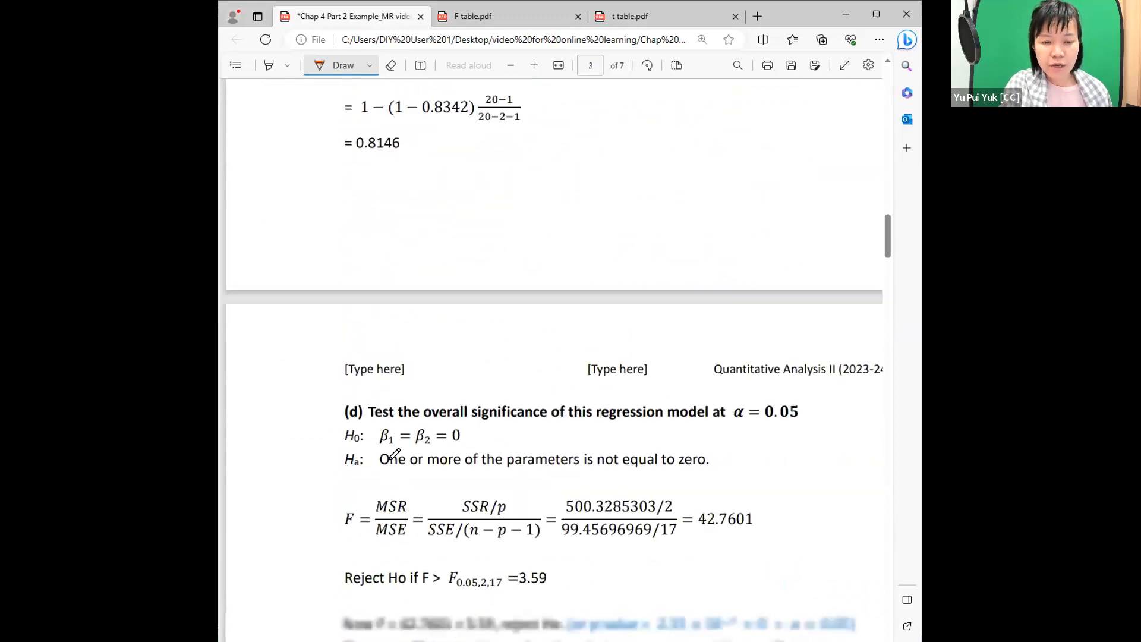
pyautogui.scroll(-20, 392, 453)
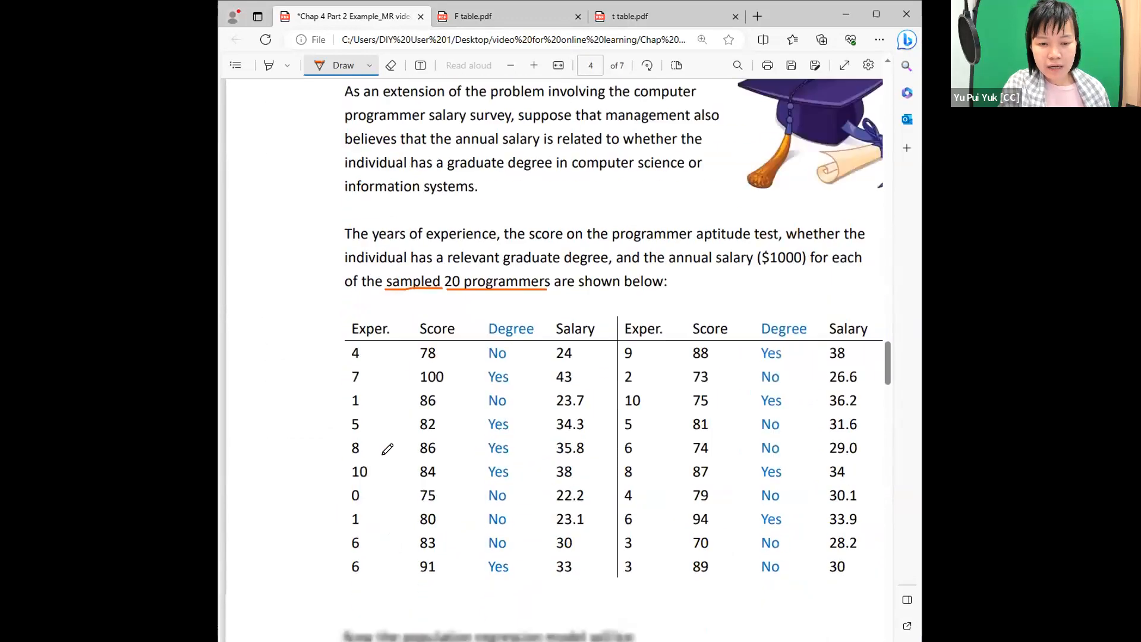
pyautogui.scroll(-5, 386, 443)
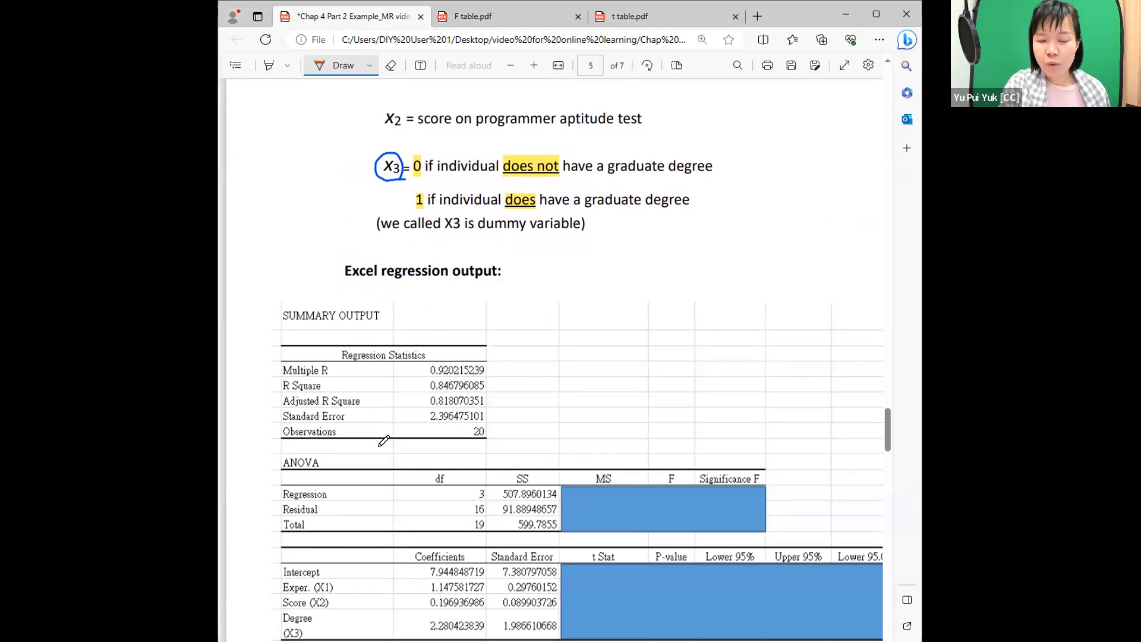
pyautogui.scroll(12, 384, 440)
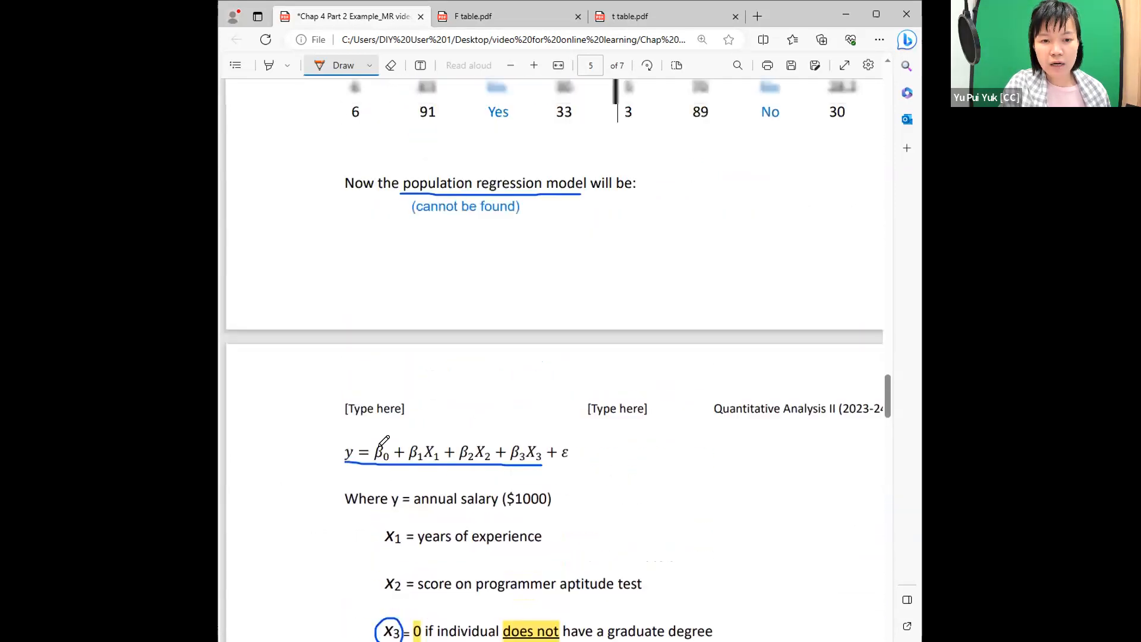
pyautogui.scroll(2, 383, 440)
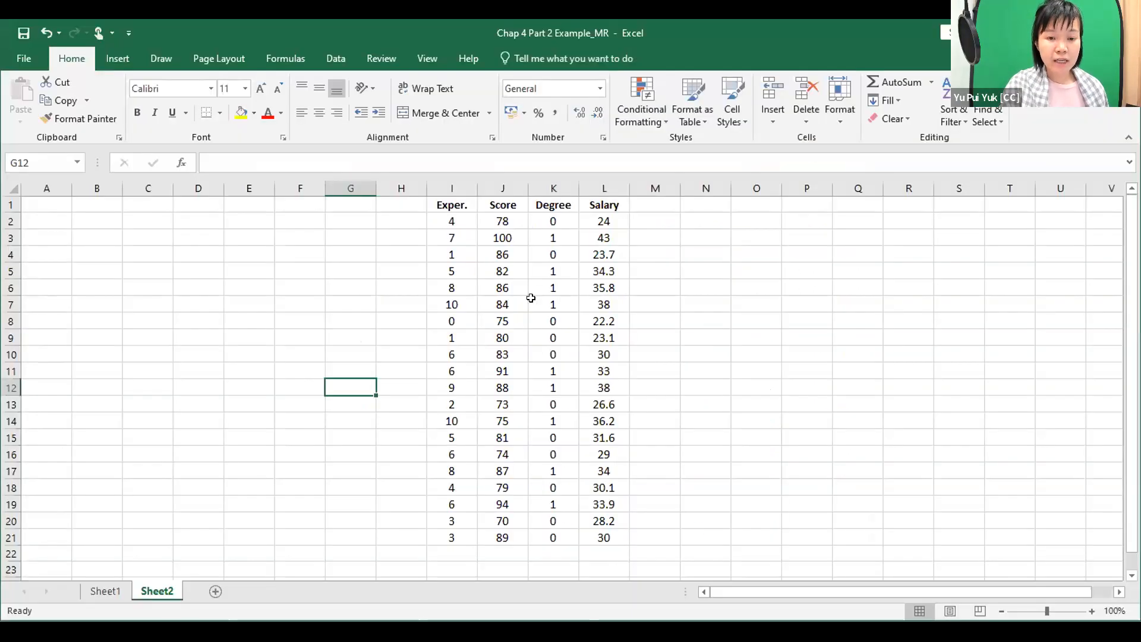
# In the Chap 4 Part 2 Example_MR Excel workbook, examine the Exper., Score and Degree columns (I1:K21) and the Salary column on Sheet2.
pyautogui.click(684, 356)
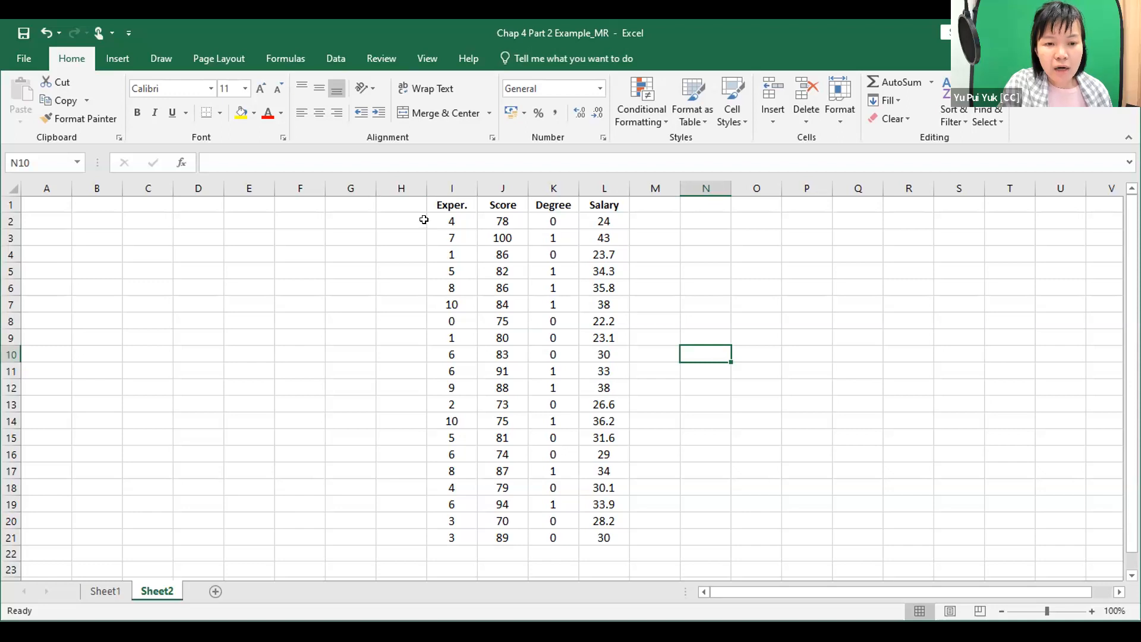
pyautogui.moveTo(438, 202); pyautogui.dragTo(528, 530)
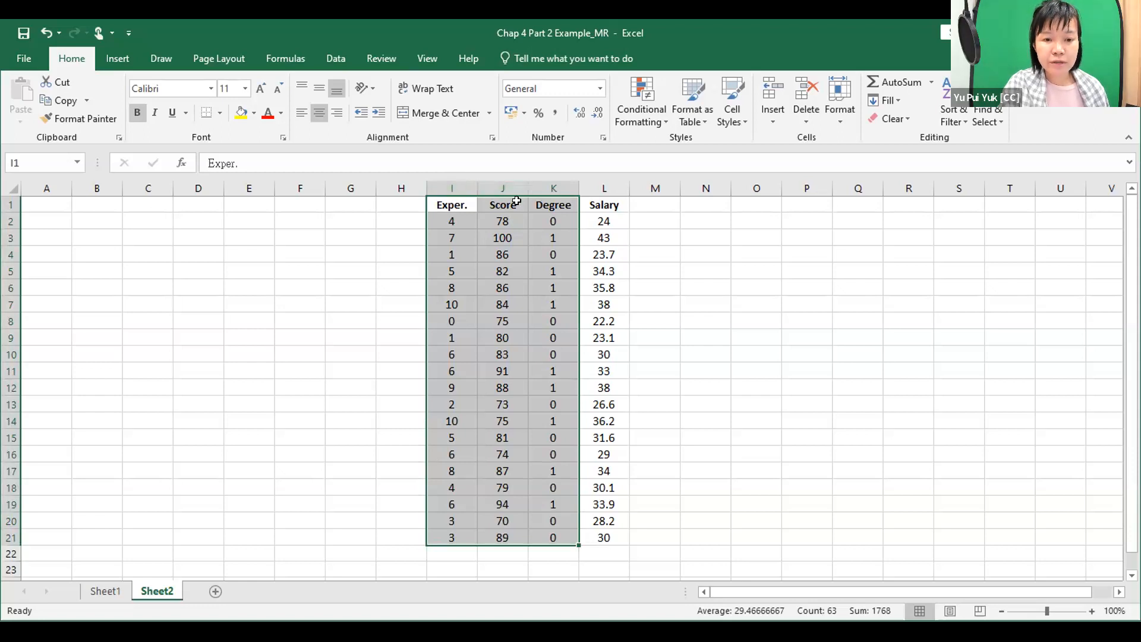
pyautogui.click(593, 205)
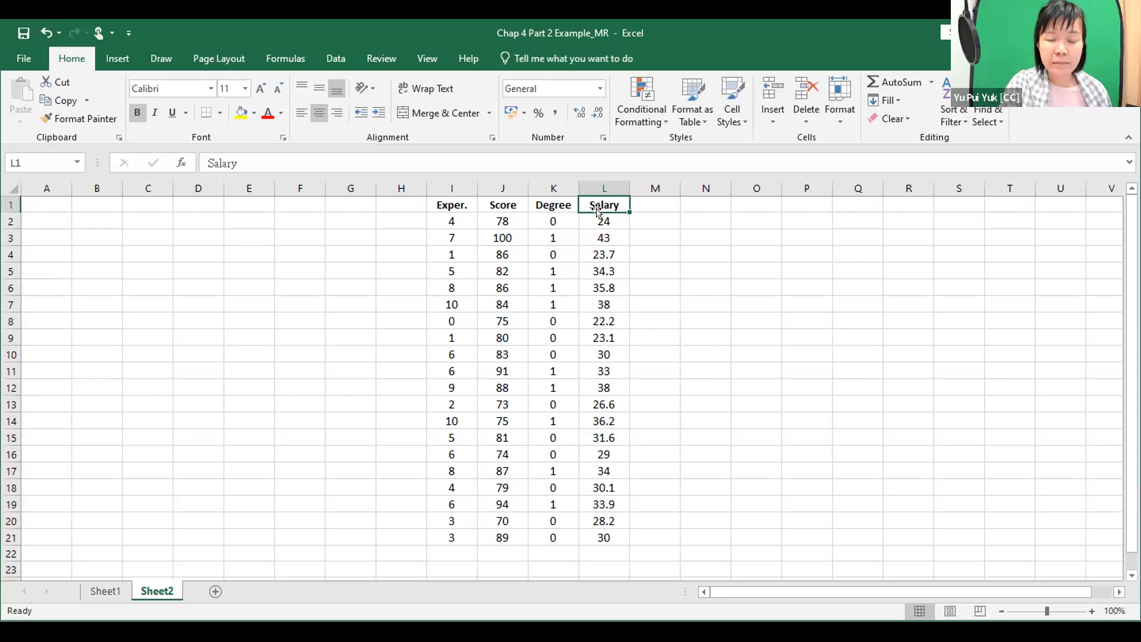
pyautogui.click(651, 294)
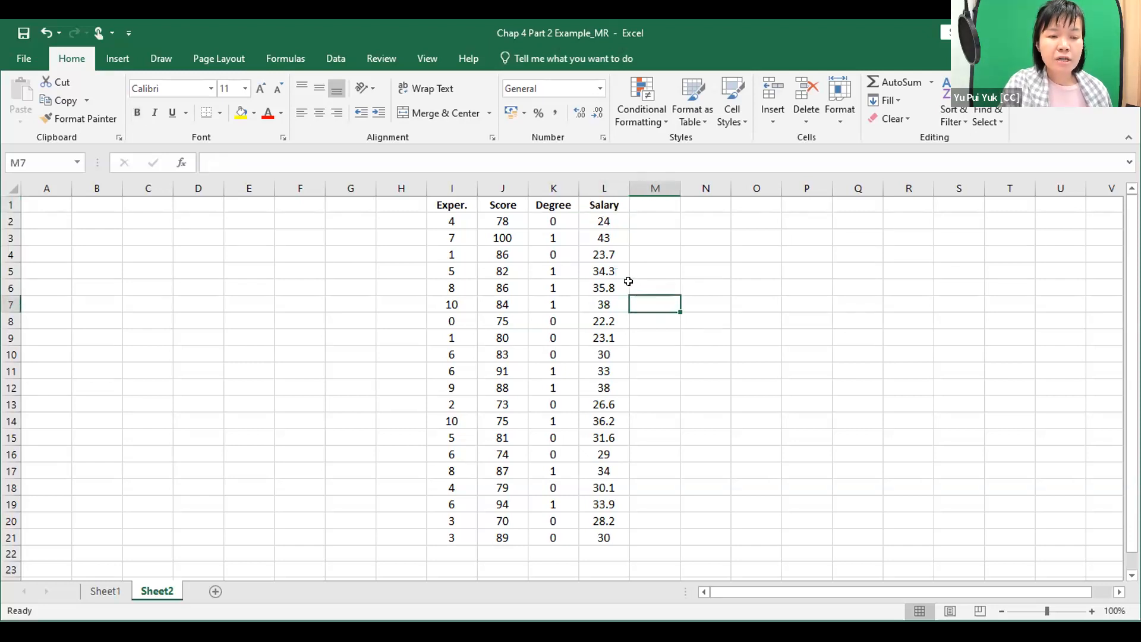
pyautogui.moveTo(453, 204); pyautogui.dragTo(564, 543)
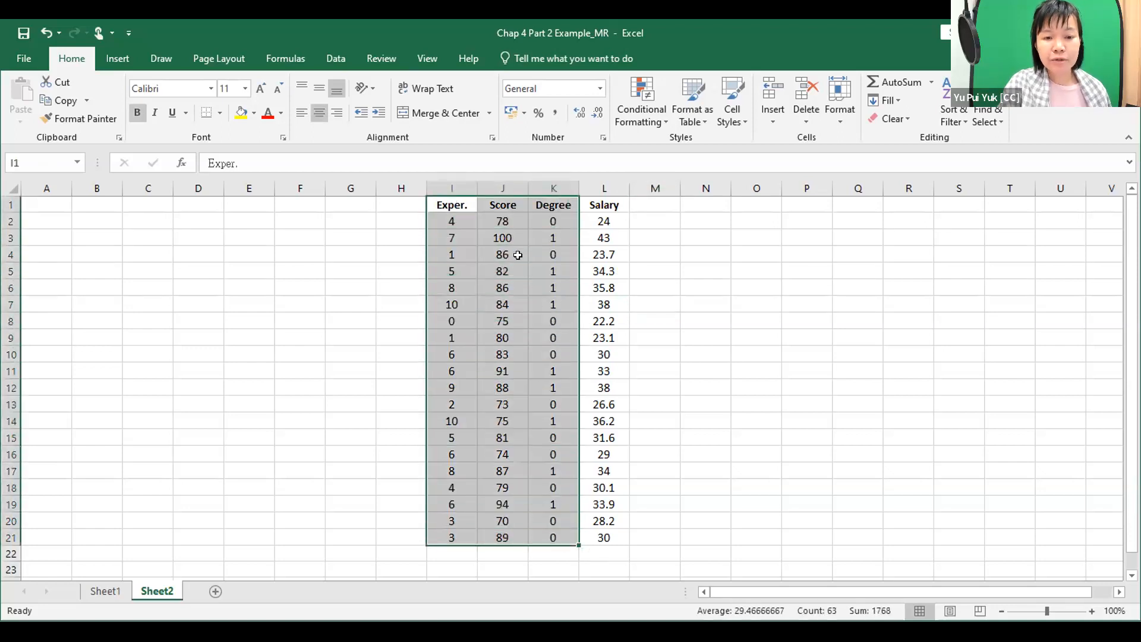
pyautogui.click(654, 277)
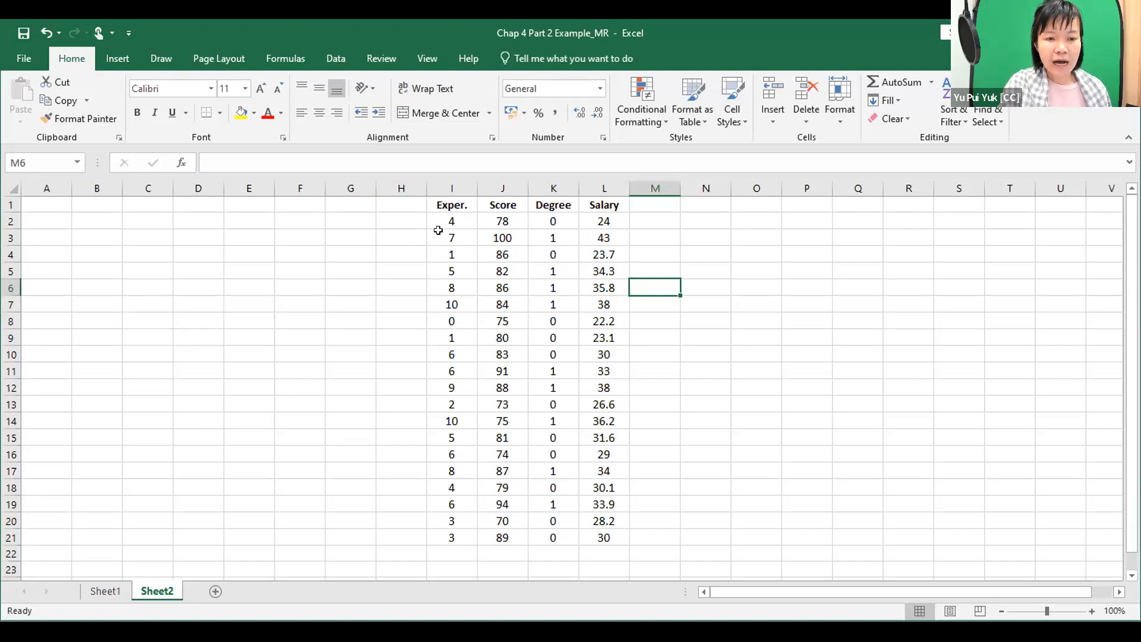
pyautogui.moveTo(450, 205); pyautogui.dragTo(554, 535)
pyautogui.click(502, 438)
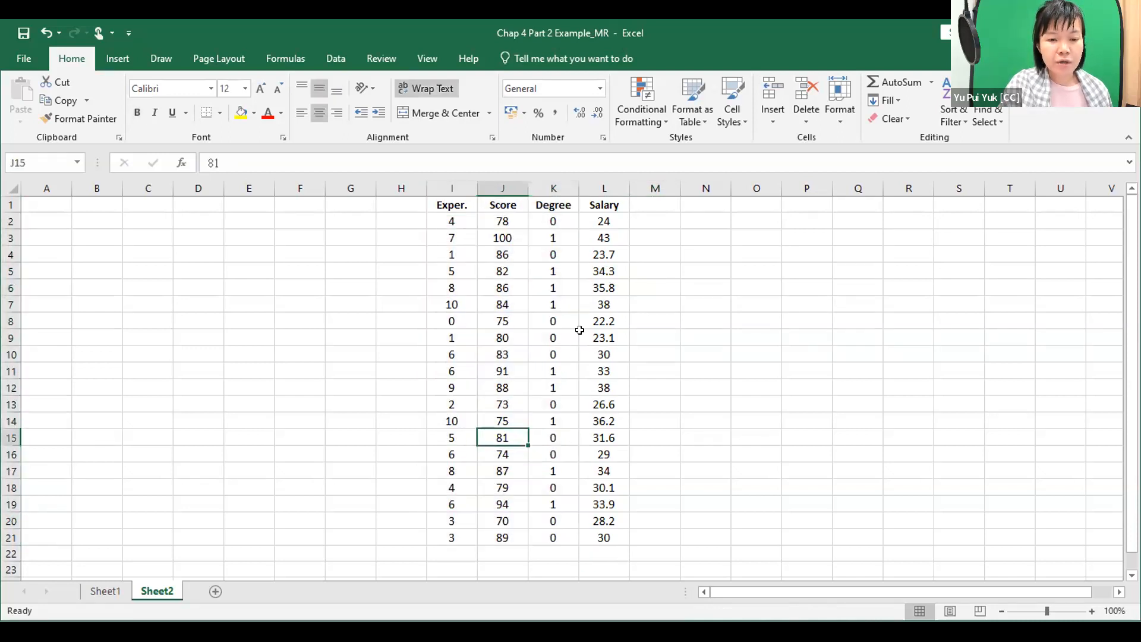
pyautogui.click(731, 297)
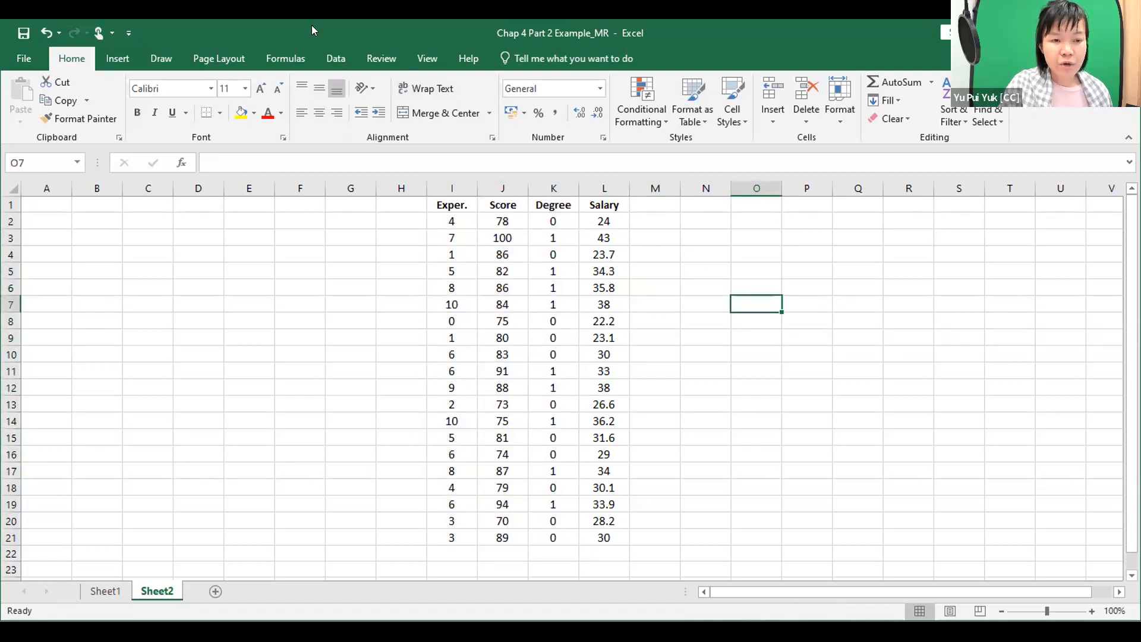
# Start a Regression from the data analysis tools and set its Input Y Range to the Salary column, L1:L21.
pyautogui.click(336, 59)
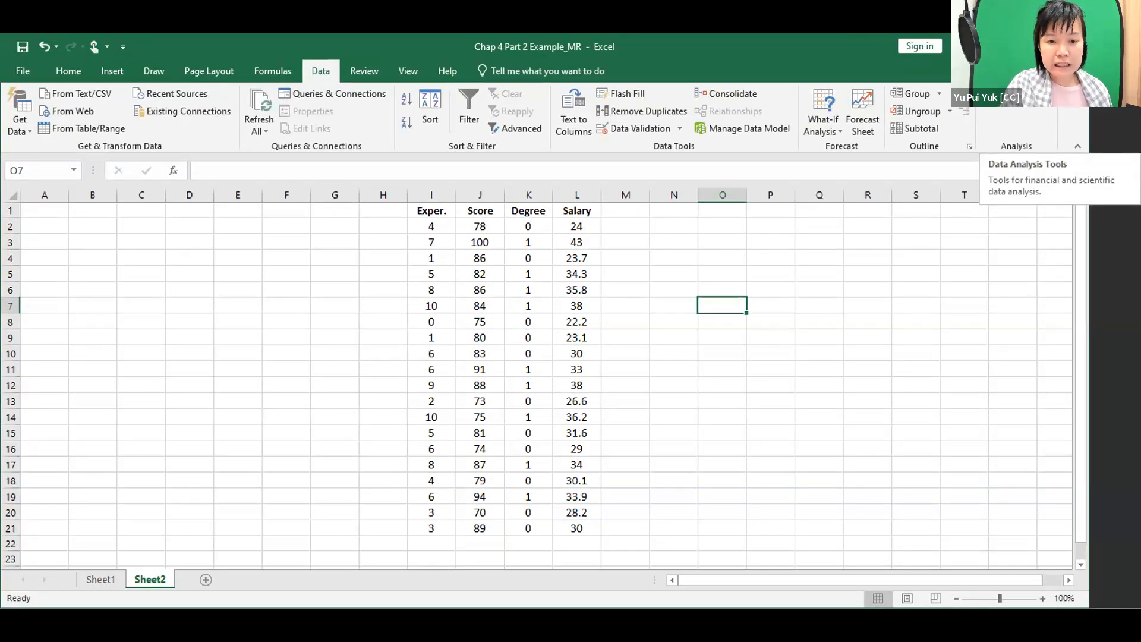
pyautogui.click(743, 354)
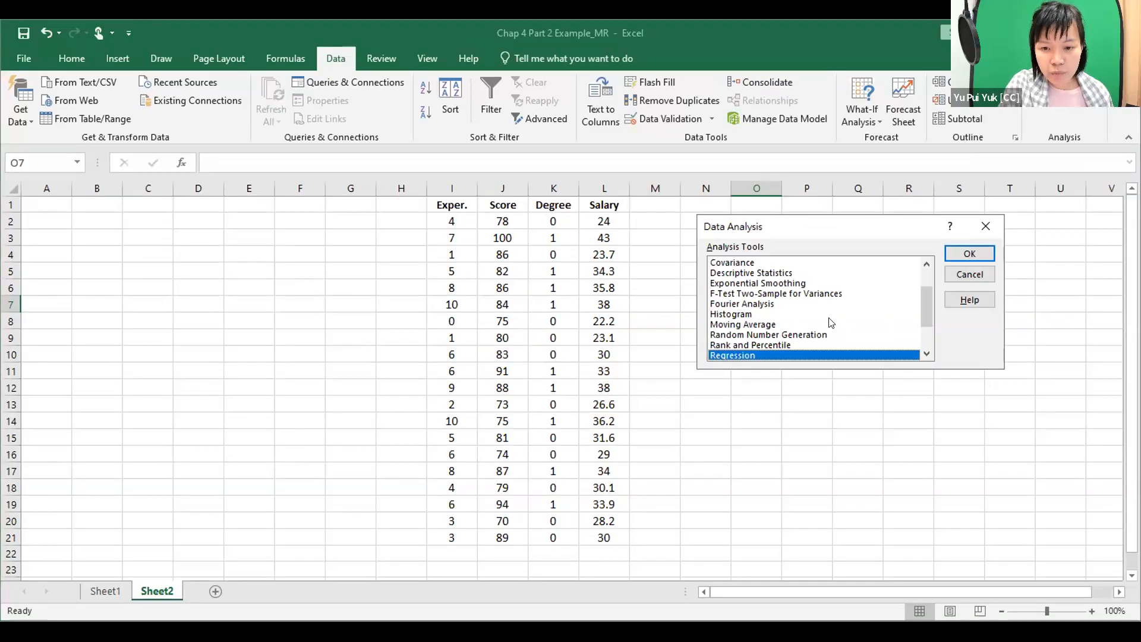
pyautogui.click(964, 248)
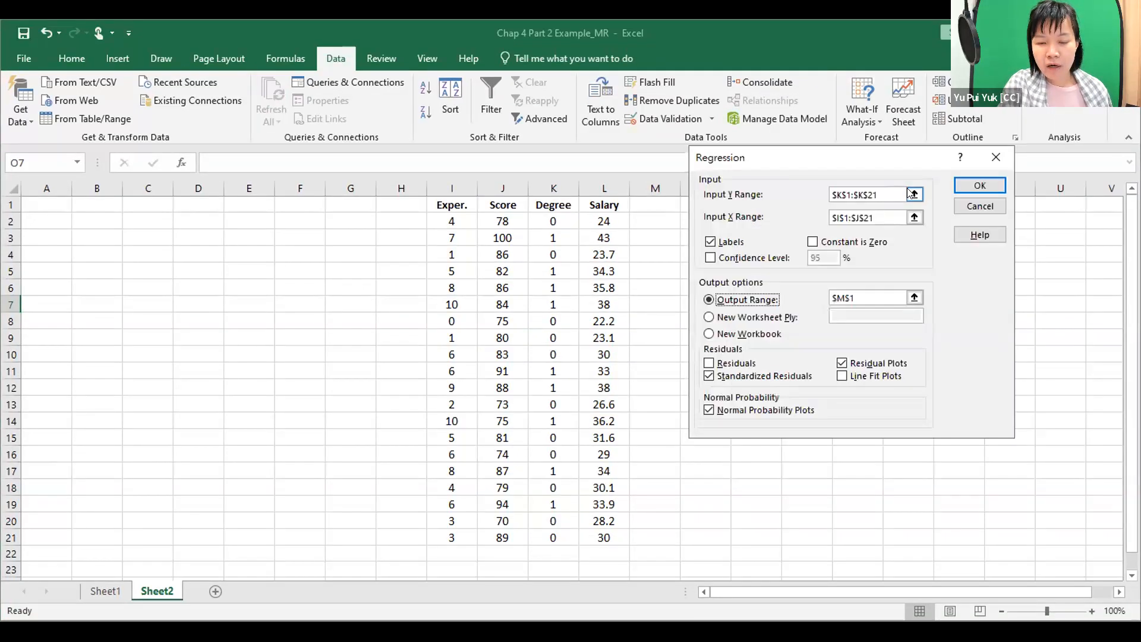
pyautogui.click(913, 193)
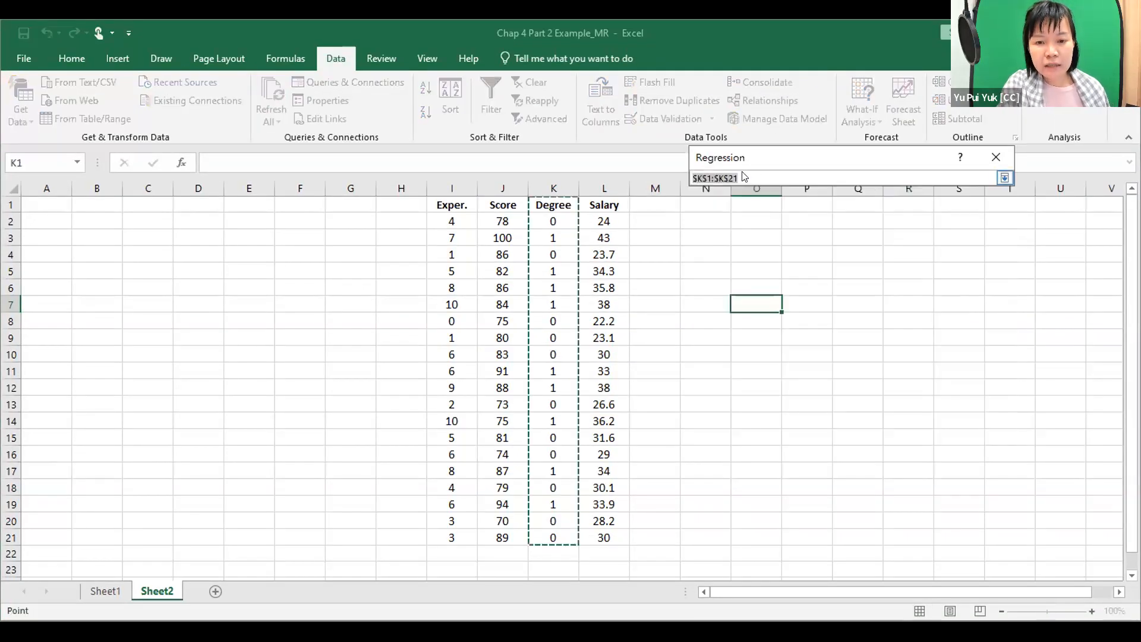
pyautogui.click(1004, 178)
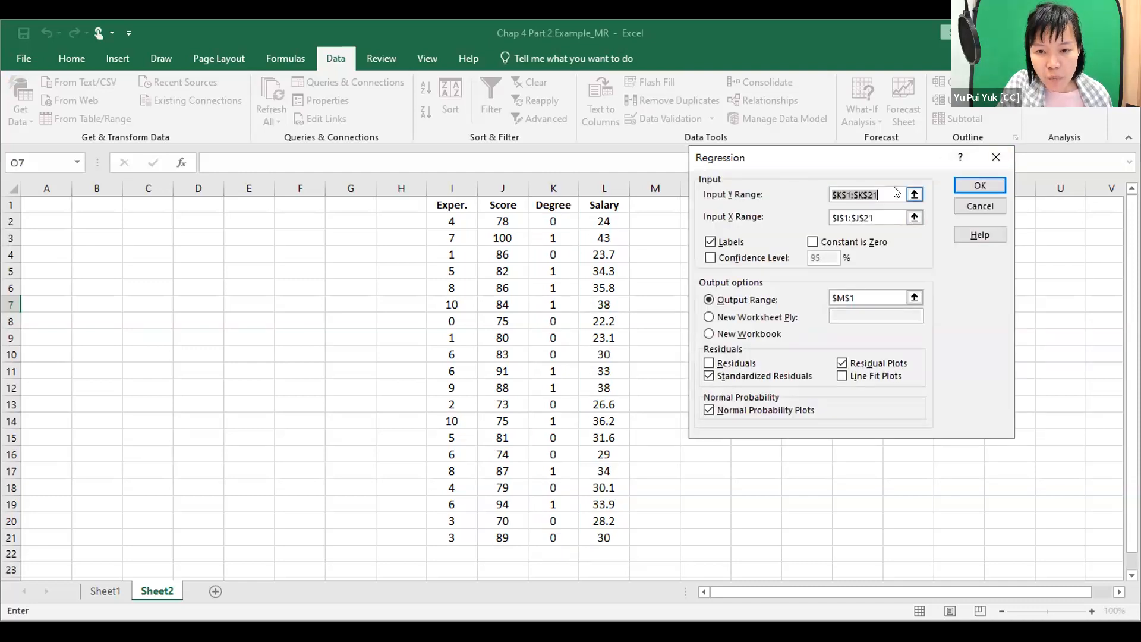
pyautogui.click(914, 194)
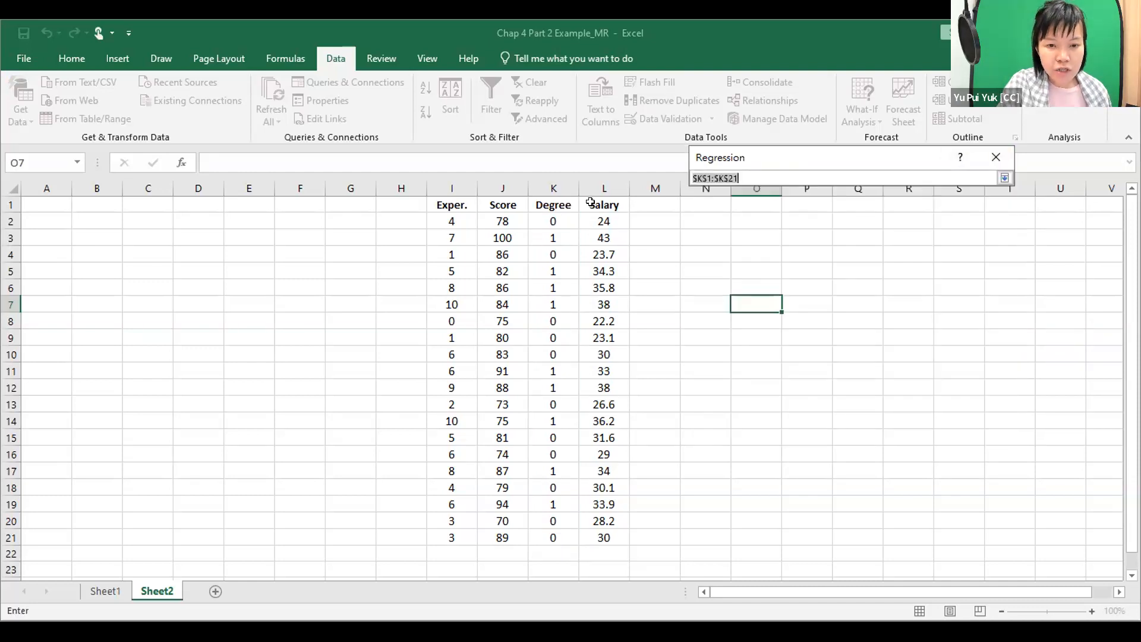
pyautogui.moveTo(590, 202); pyautogui.dragTo(592, 221)
pyautogui.moveTo(613, 486); pyautogui.dragTo(606, 537)
pyautogui.click(1005, 178)
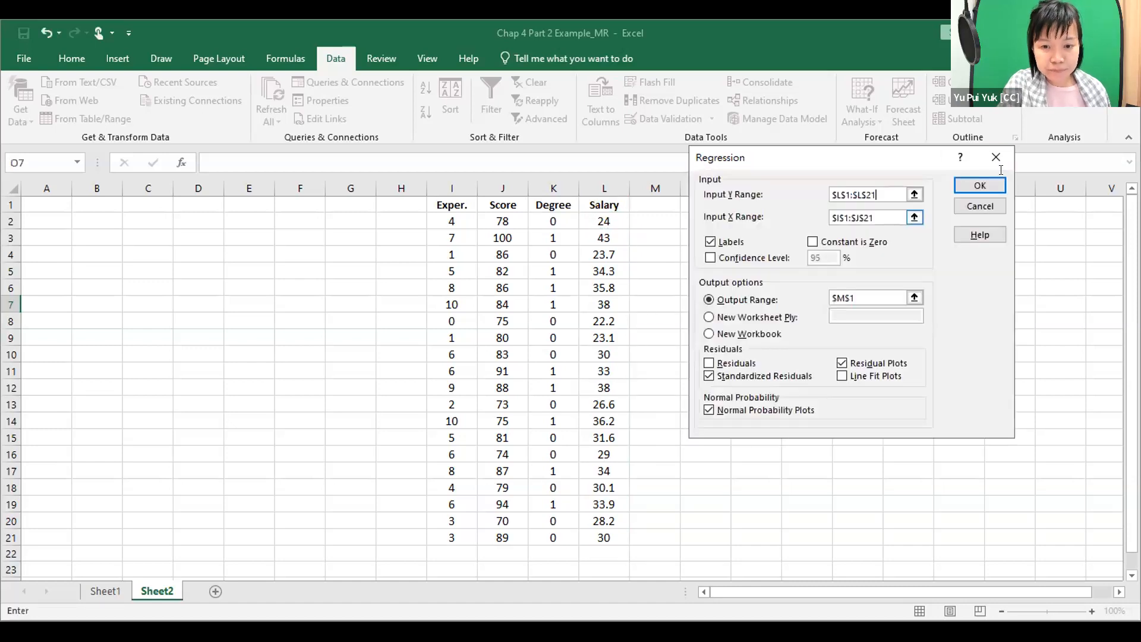
# Set the regression's Input X Range to the Exper., Score and Degree columns, I1:K21, with Labels enabled.
pyautogui.click(711, 242)
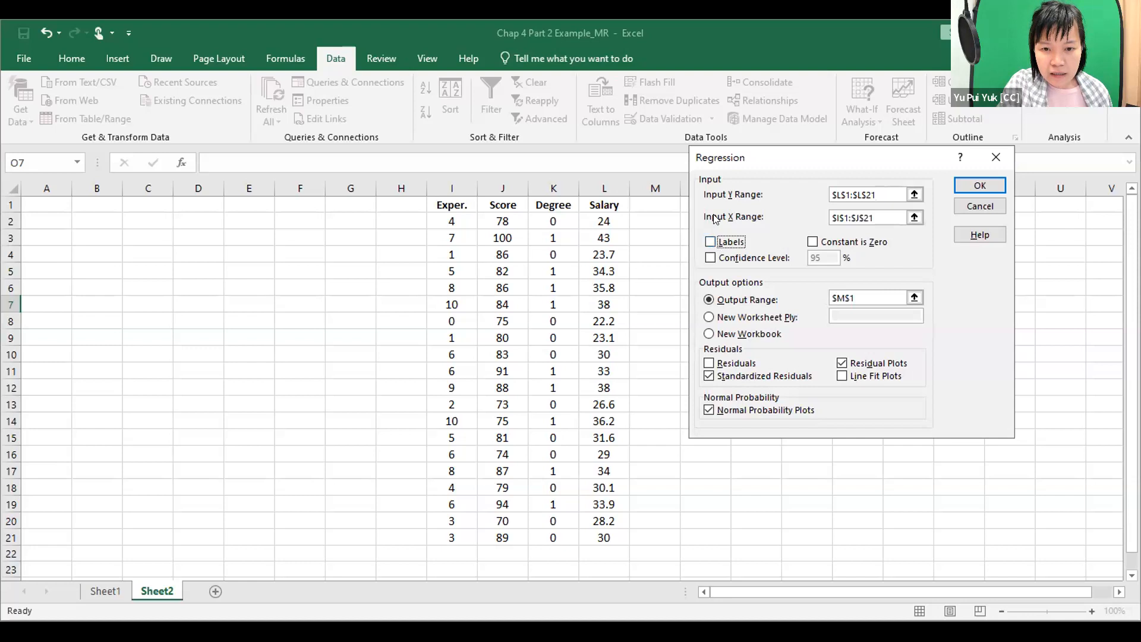
pyautogui.click(915, 218)
pyautogui.click(915, 218)
pyautogui.moveTo(452, 205); pyautogui.dragTo(505, 206)
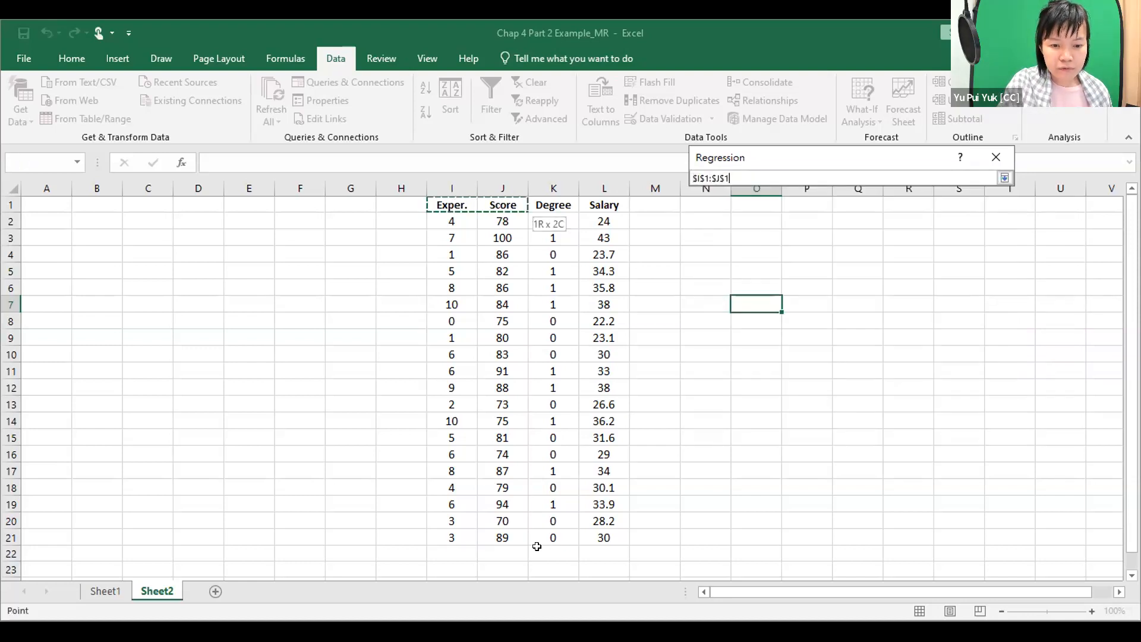
pyautogui.moveTo(538, 535); pyautogui.dragTo(541, 536)
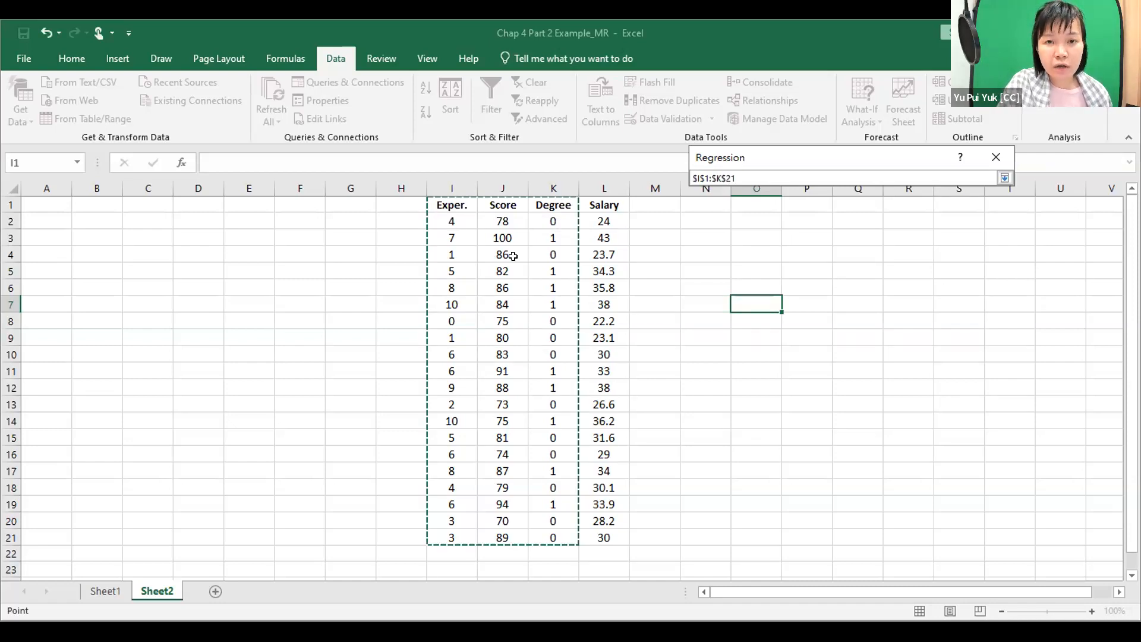
pyautogui.click(1004, 177)
pyautogui.click(709, 242)
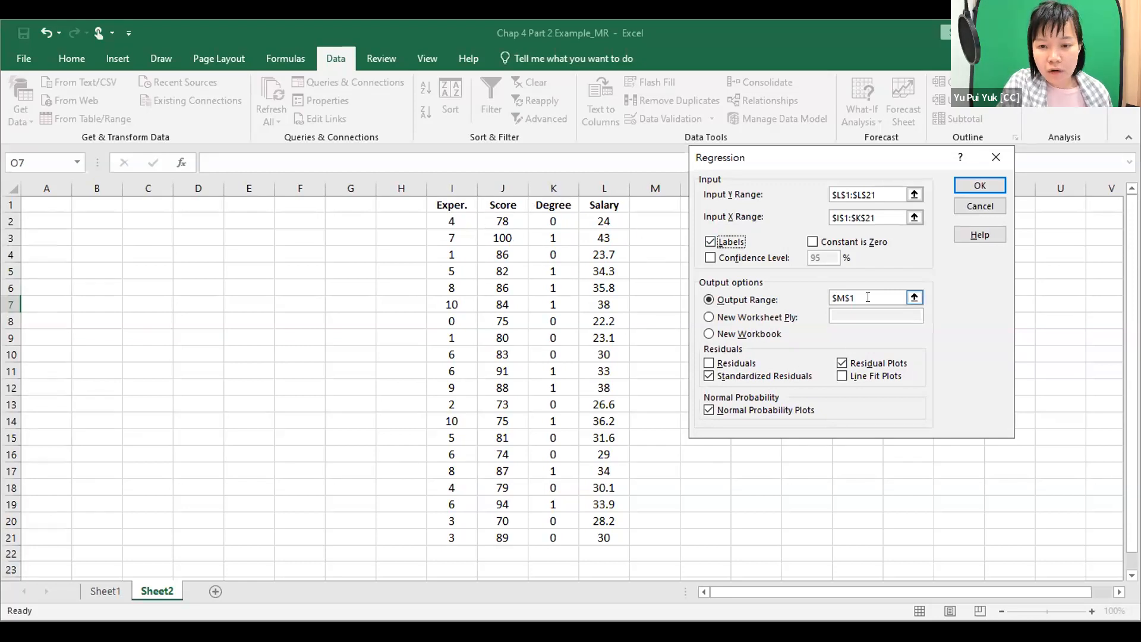
# Turn off Standardized Residuals, leaving only Residual Plots and Normal Probability Plots enabled for the regression.
pyautogui.click(707, 376)
pyautogui.click(725, 406)
pyautogui.click(841, 363)
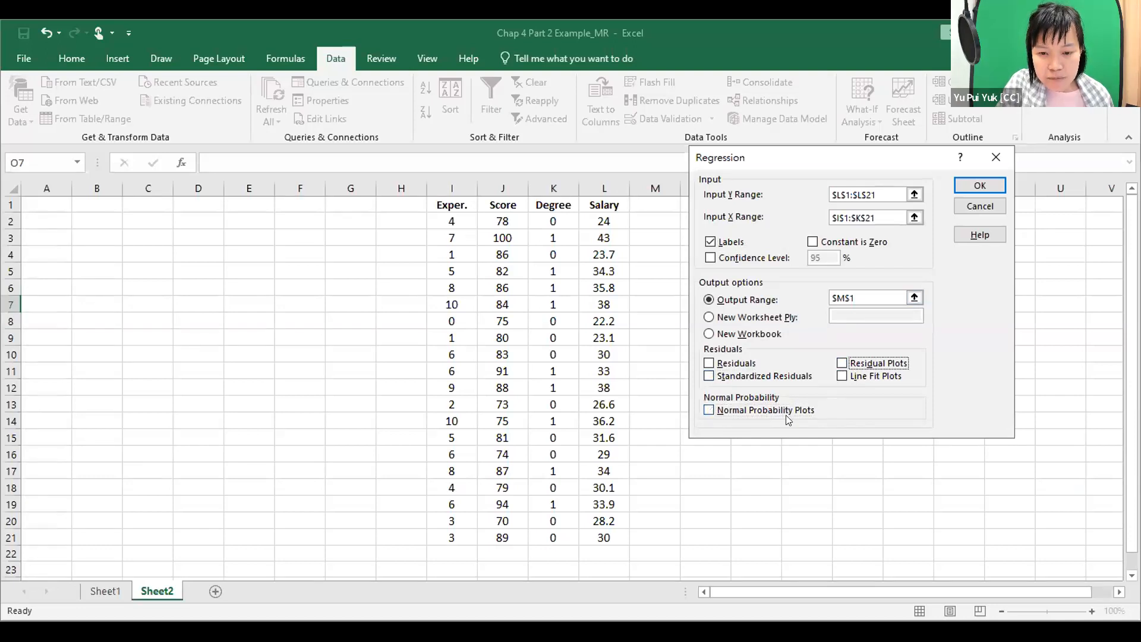
pyautogui.click(710, 410)
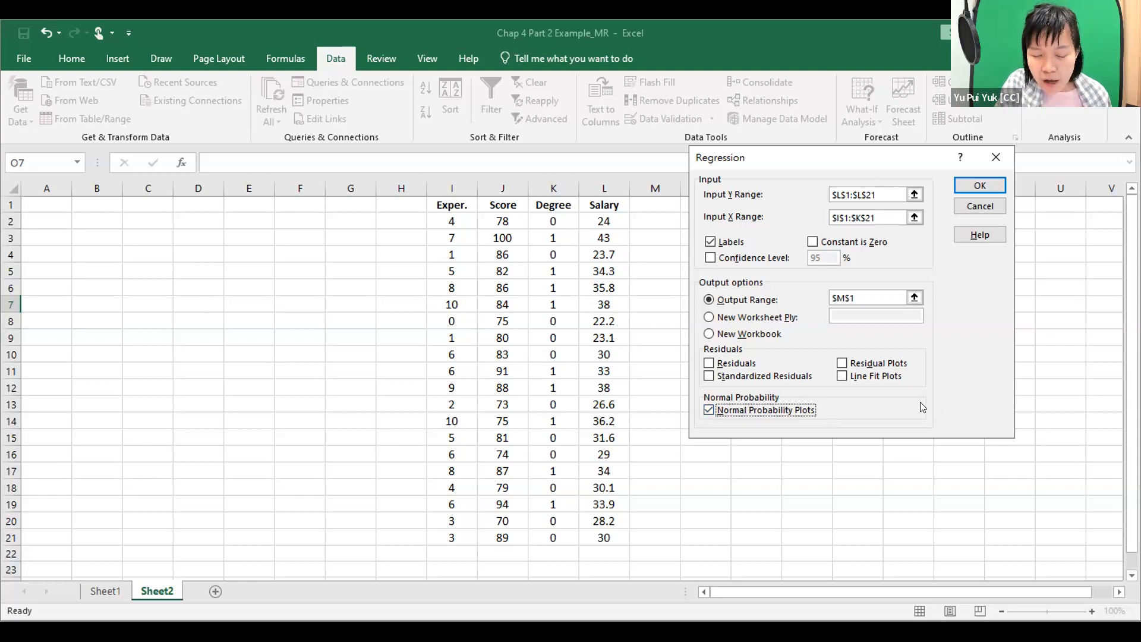
pyautogui.click(842, 364)
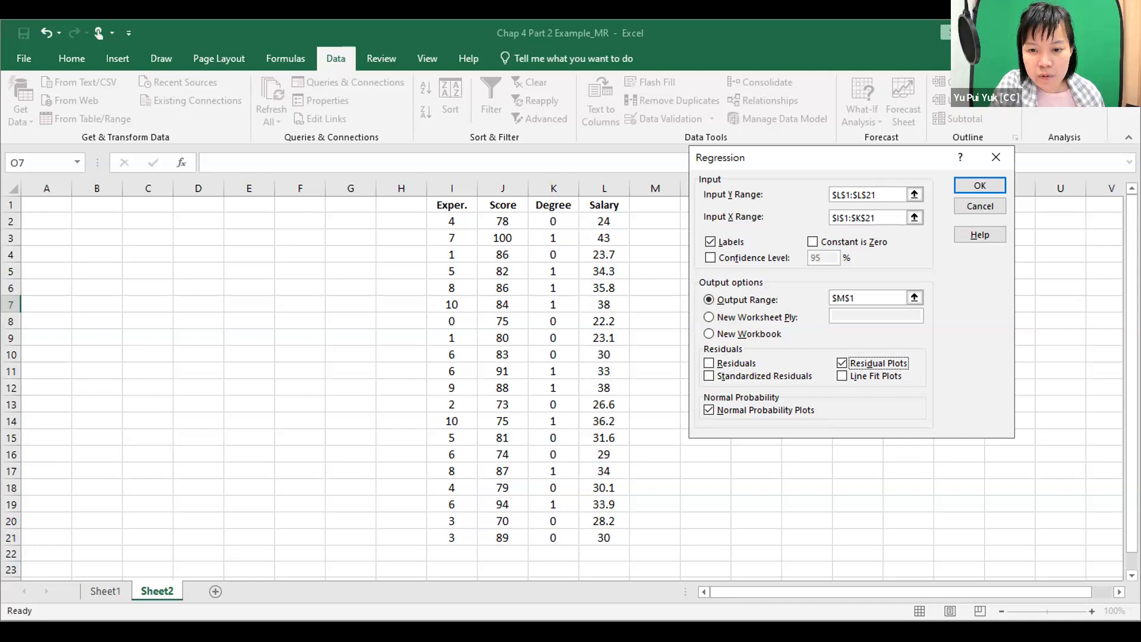
# Run the regression with its output starting at N1, and fit the widths of columns N and O to their contents.
pyautogui.click(911, 300)
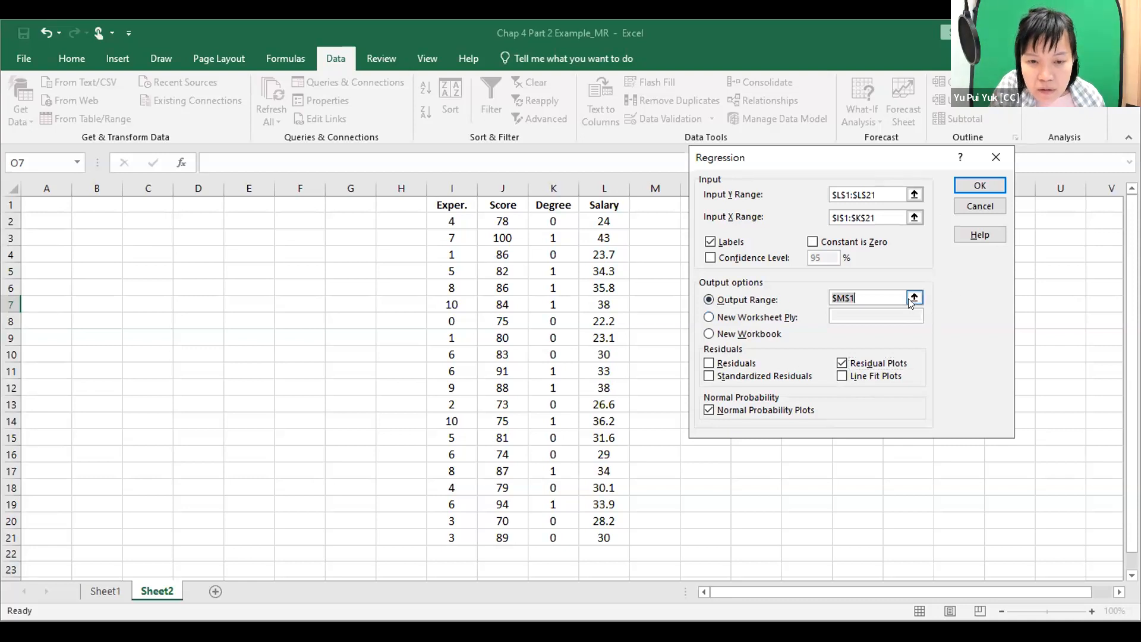
pyautogui.click(714, 202)
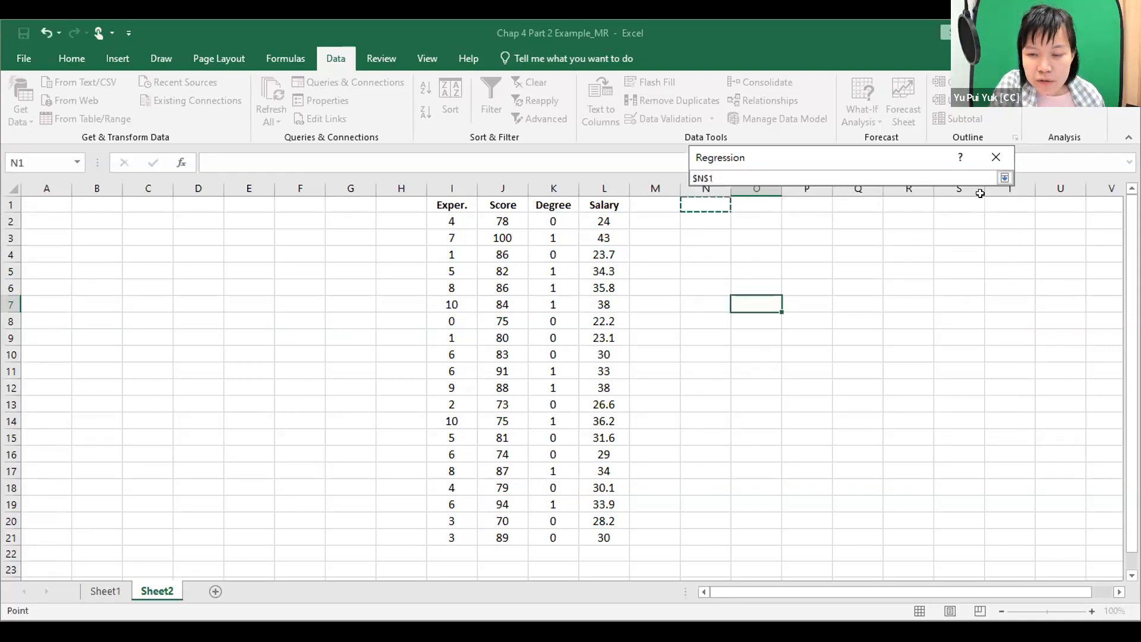
pyautogui.click(1004, 178)
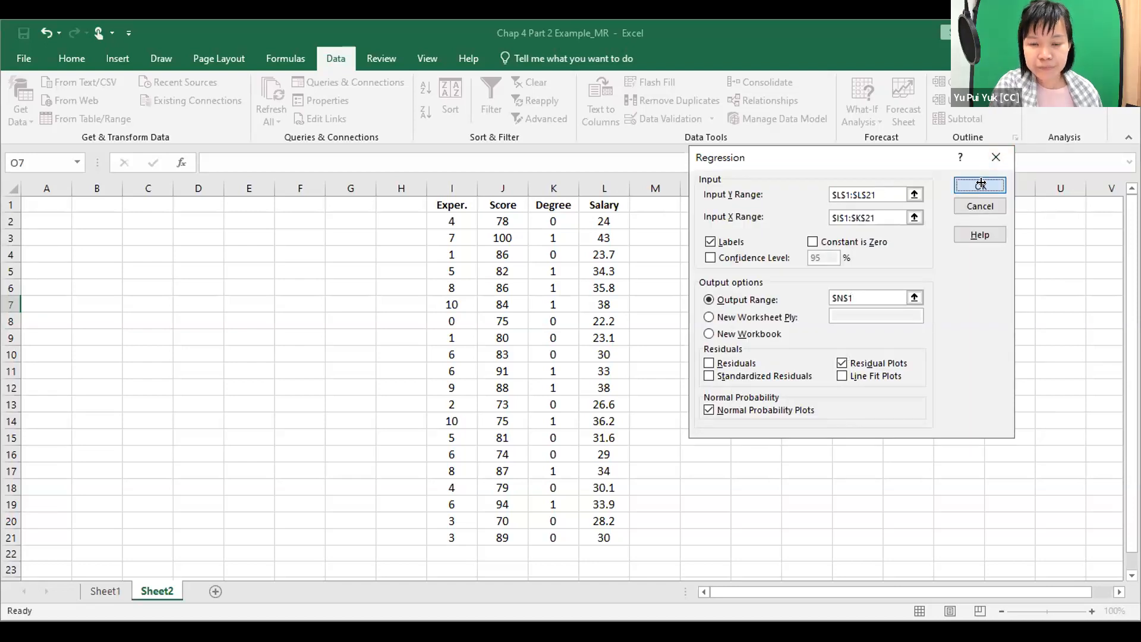
pyautogui.click(980, 186)
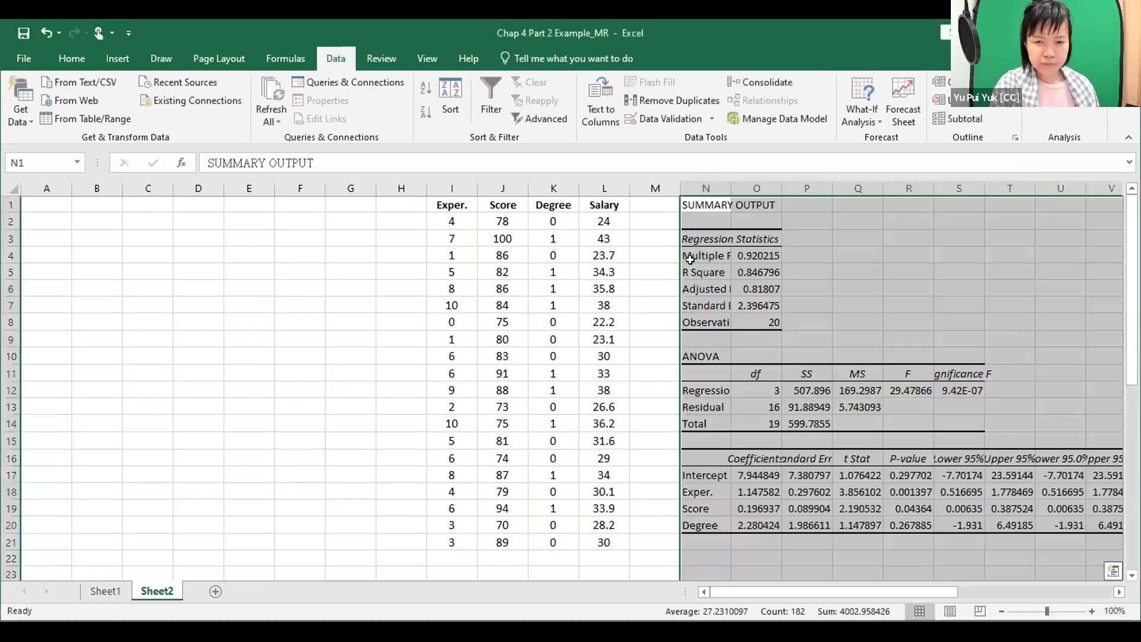
pyautogui.doubleClick(729, 185)
pyautogui.doubleClick(829, 184)
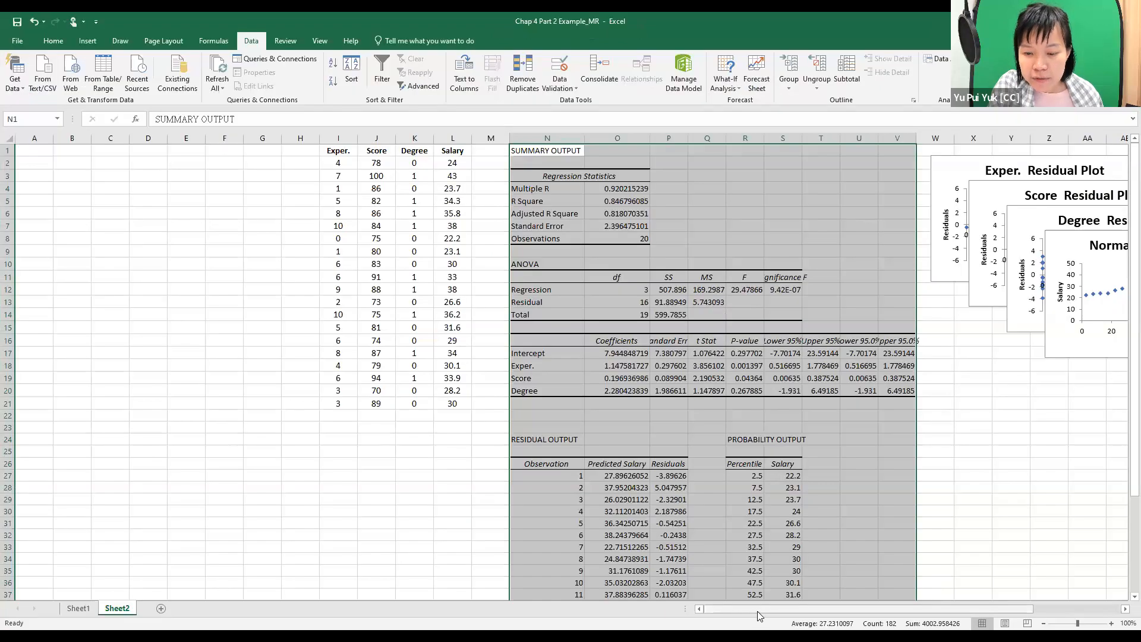
# Spread out the stacked Normal Probability, Degree and Score residual charts so that each plot can be read separately.
pyautogui.moveTo(757, 592); pyautogui.dragTo(875, 591)
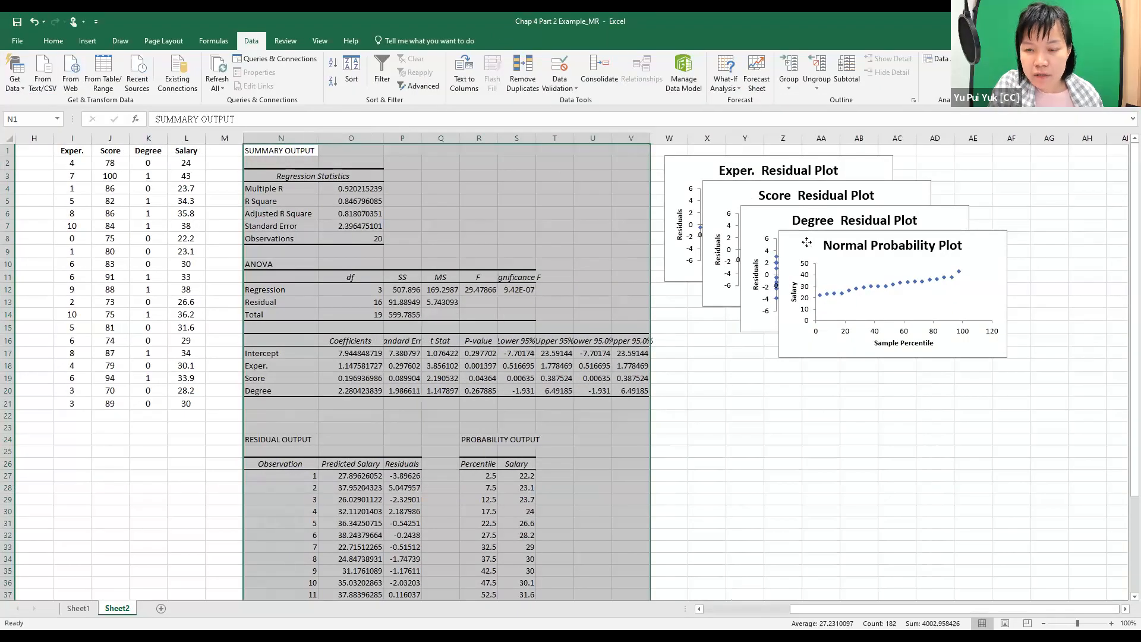
pyautogui.moveTo(862, 389); pyautogui.dragTo(863, 390)
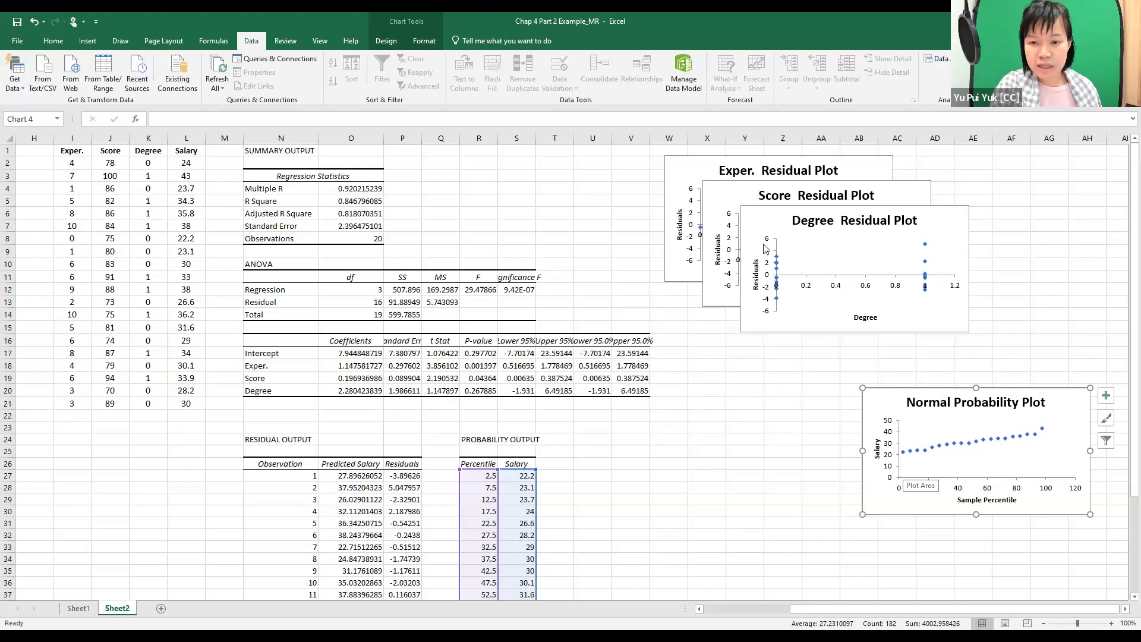
pyautogui.moveTo(760, 219); pyautogui.dragTo(636, 464)
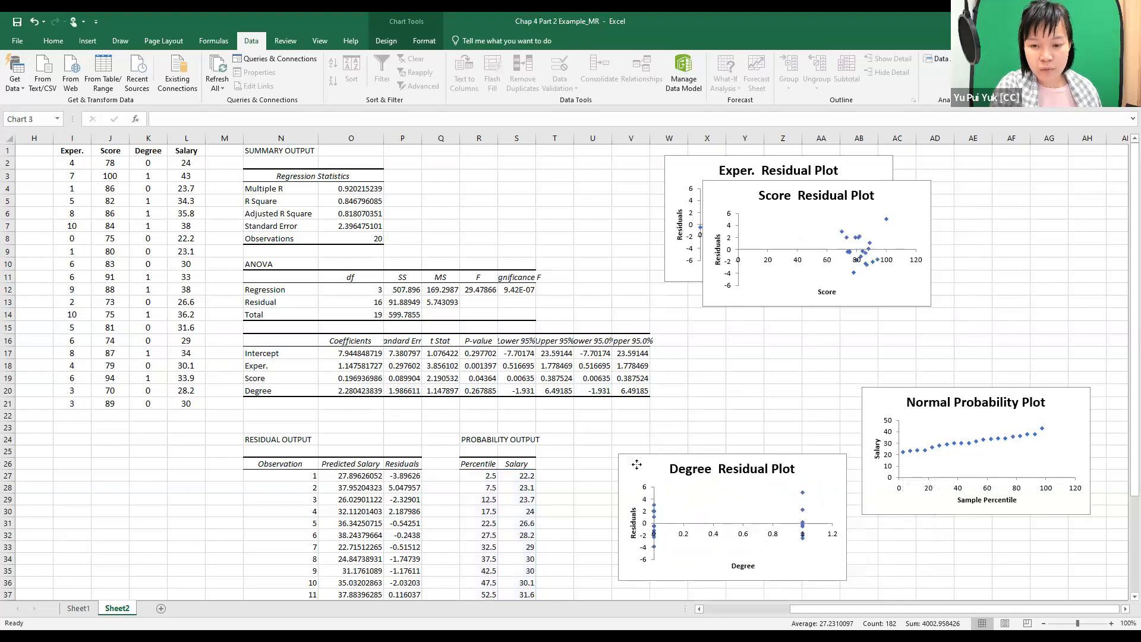
pyautogui.moveTo(718, 195); pyautogui.dragTo(704, 304)
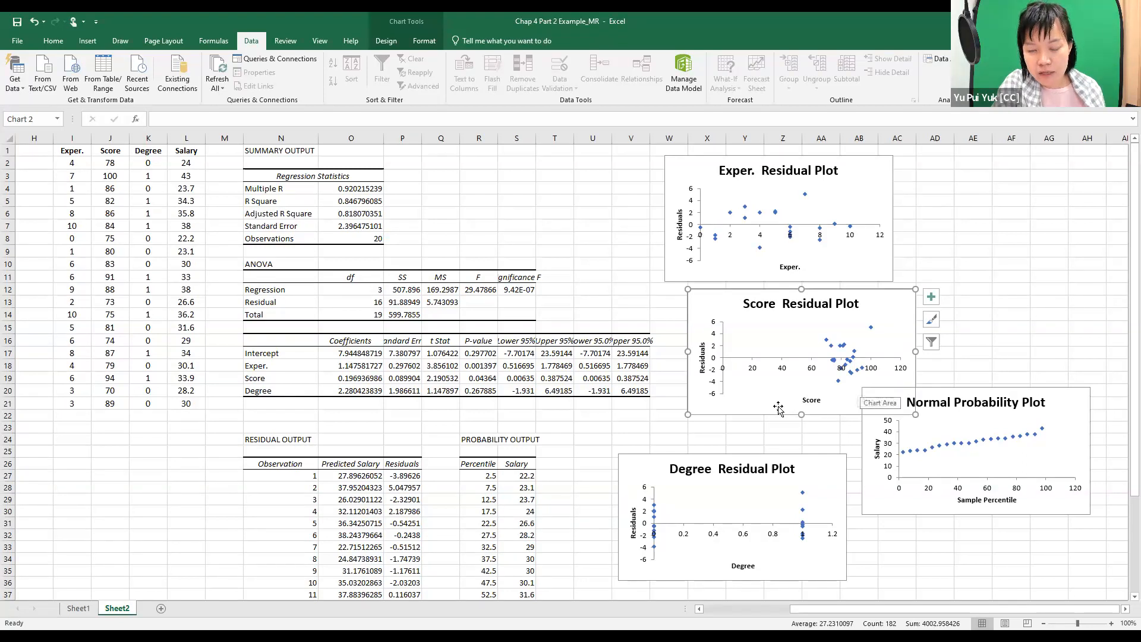
pyautogui.click(820, 436)
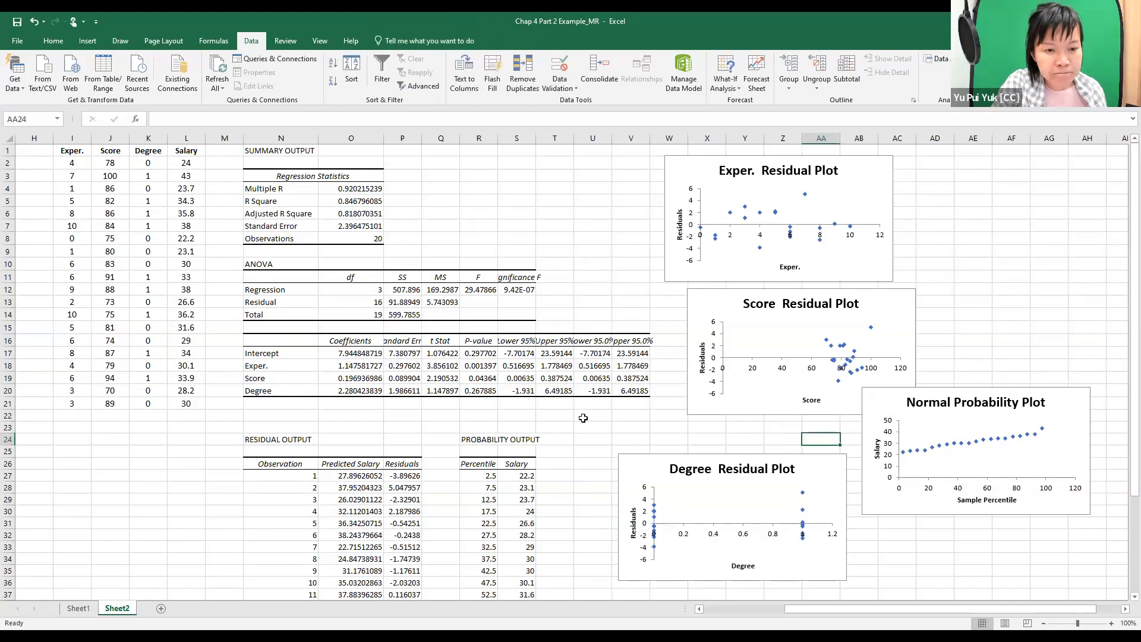
# Fit the widths of columns P and S in the regression output to their contents.
pyautogui.click(395, 138)
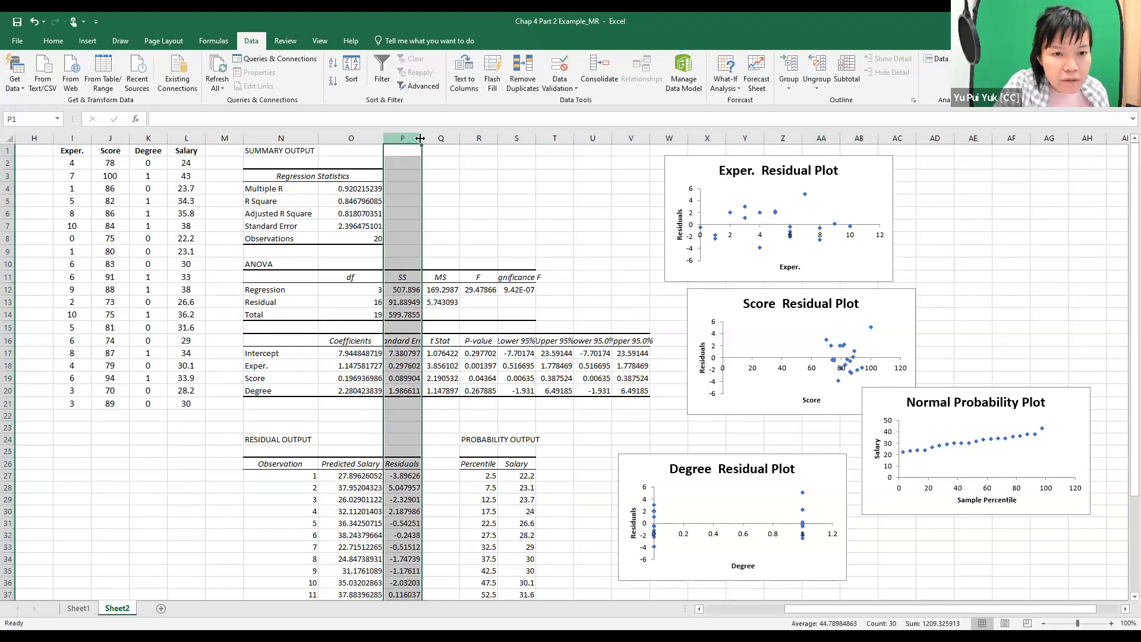
pyautogui.doubleClick(421, 138)
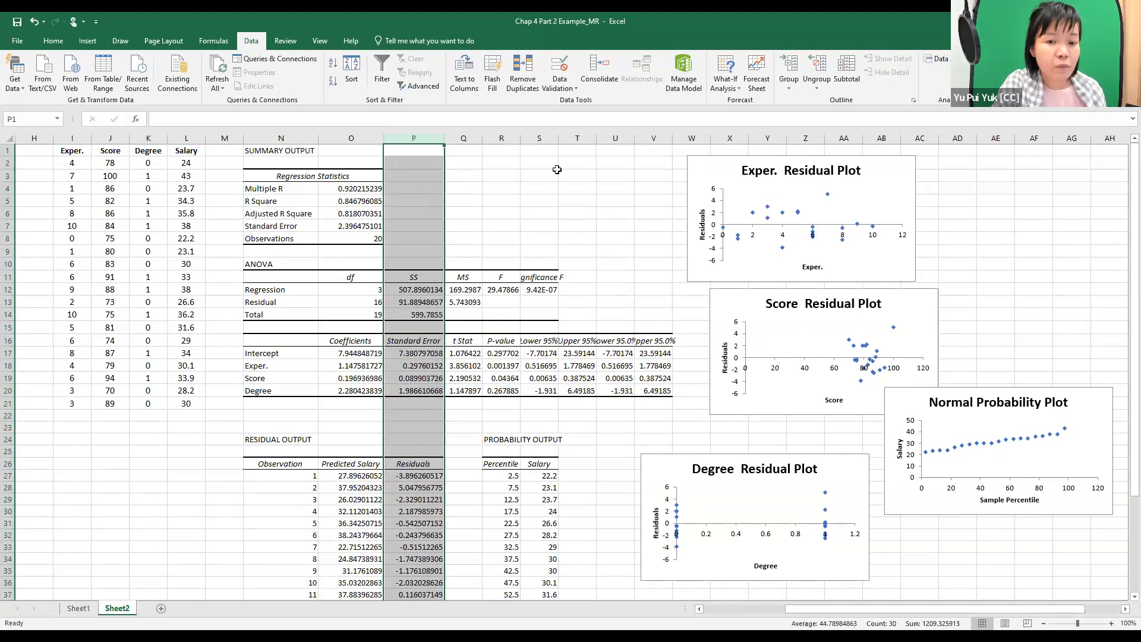
pyautogui.click(555, 137)
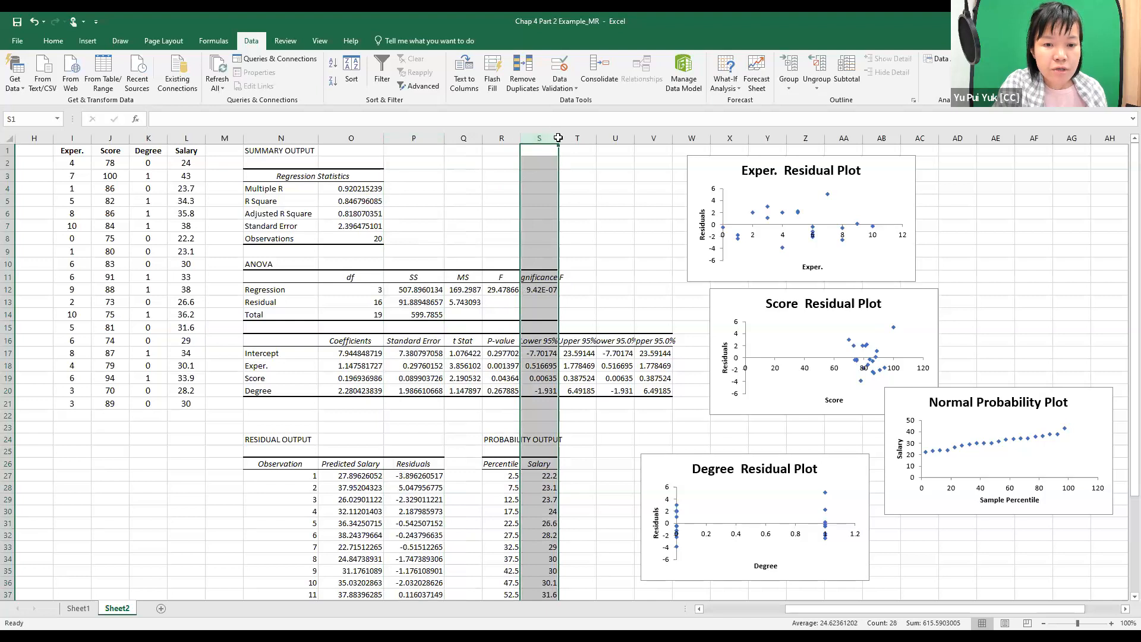
pyautogui.doubleClick(558, 138)
pyautogui.click(660, 238)
# Highlight the ANOVA label in N10 and the F heading in R11 with yellow fill.
pyautogui.moveTo(827, 610); pyautogui.dragTo(759, 610)
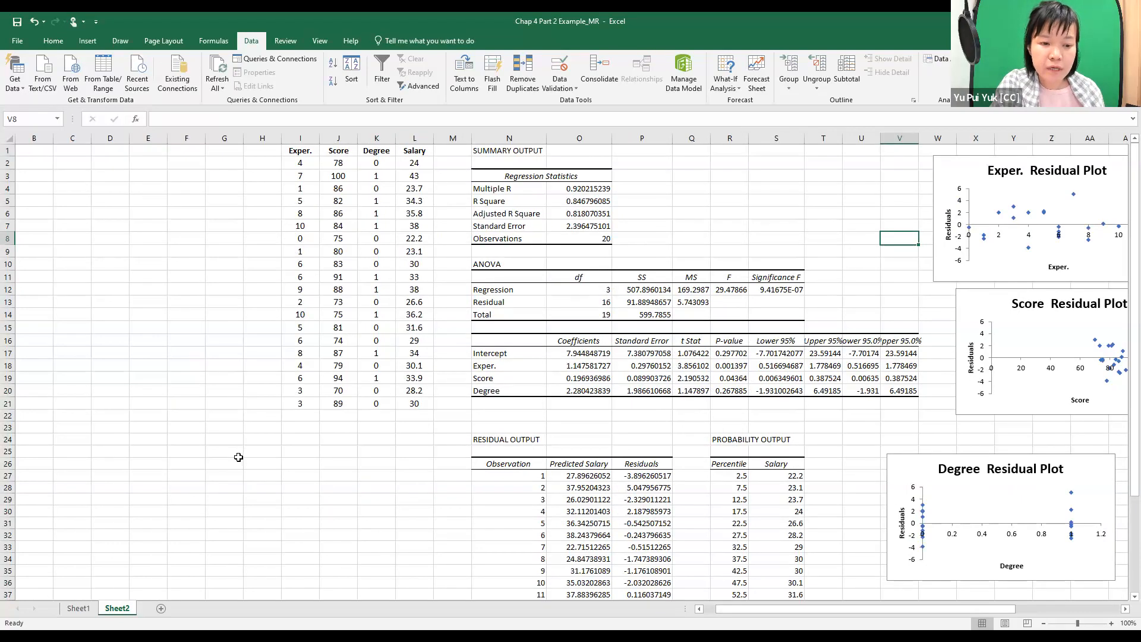
pyautogui.click(277, 447)
pyautogui.click(528, 264)
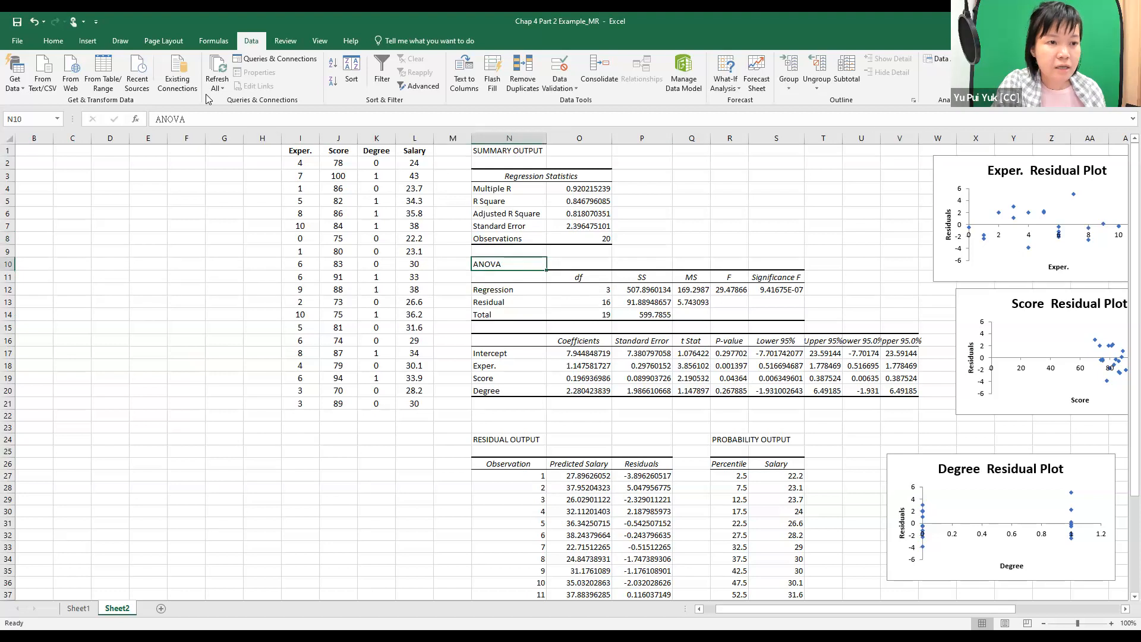
pyautogui.click(53, 40)
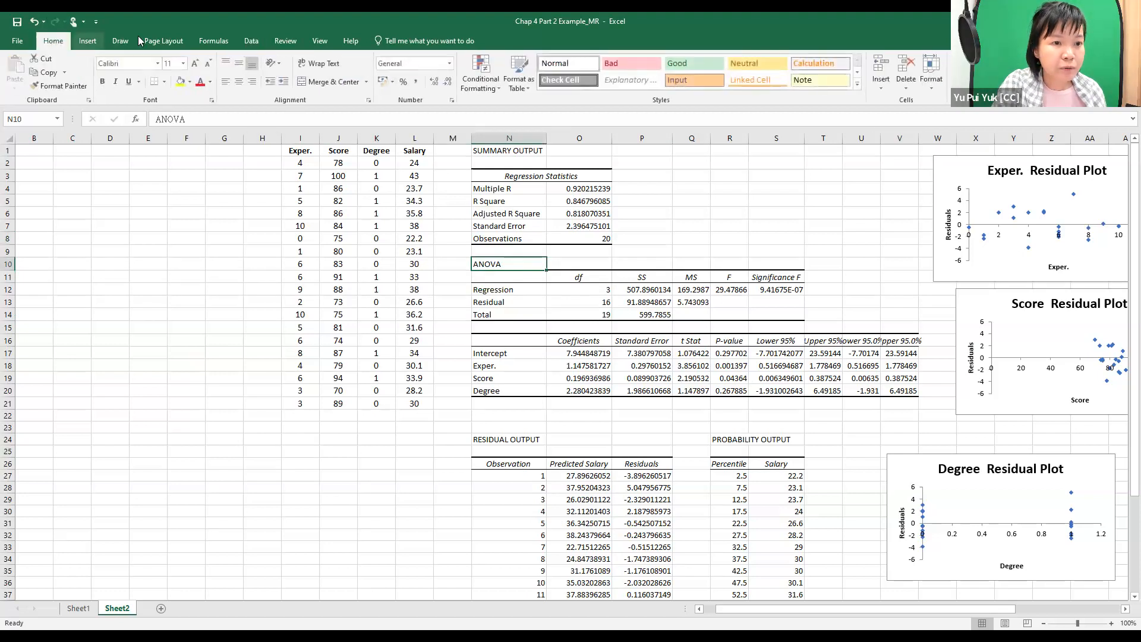
pyautogui.click(181, 82)
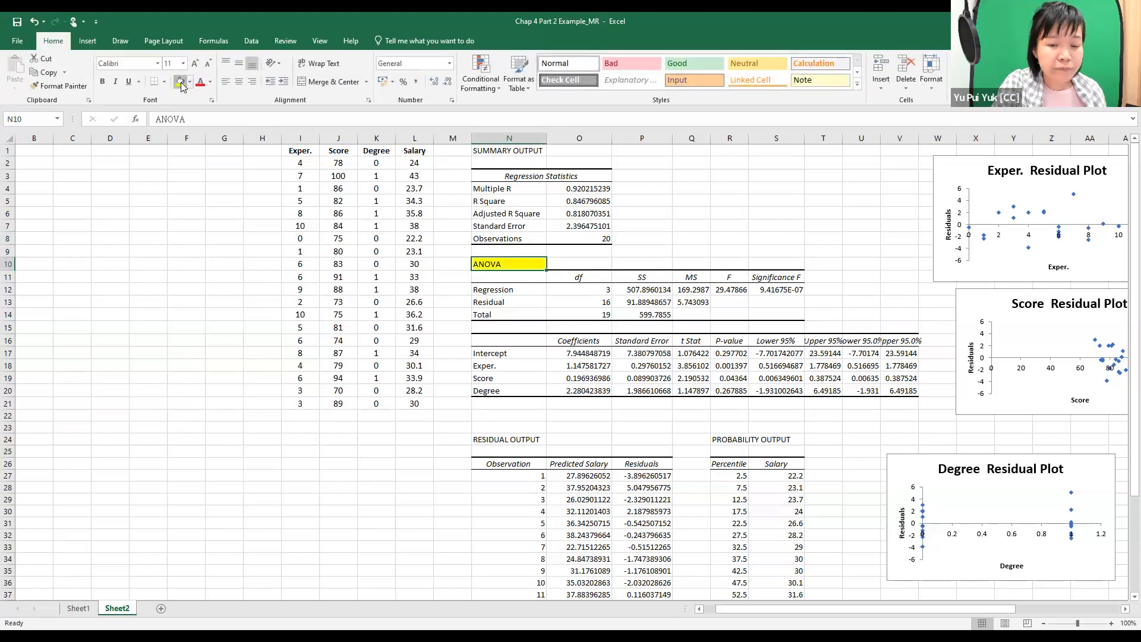
pyautogui.click(739, 279)
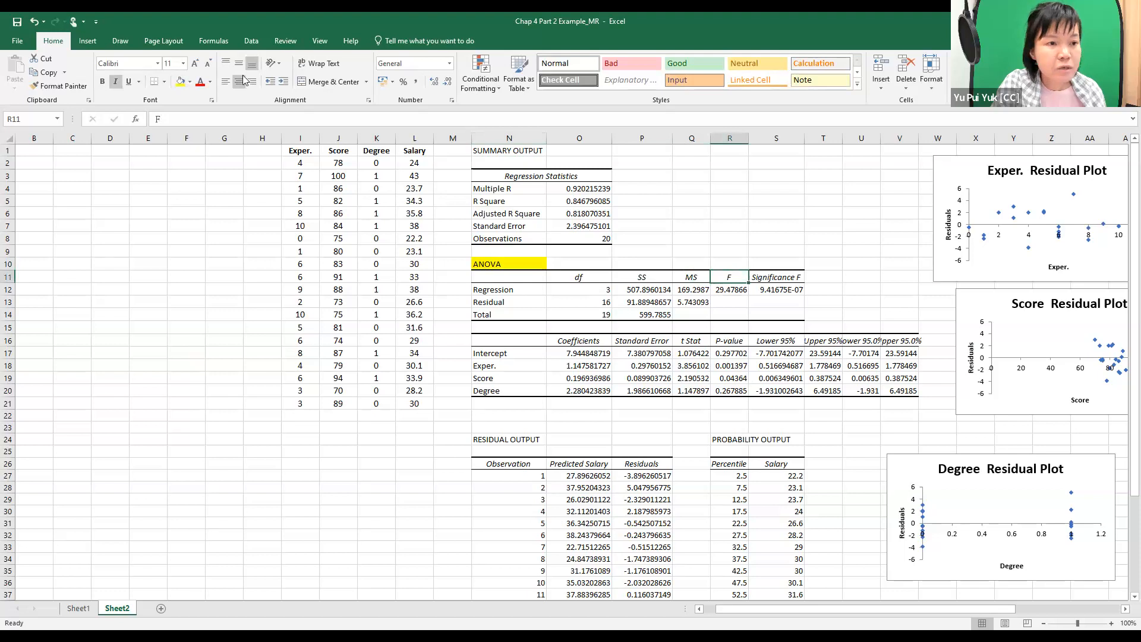
pyautogui.click(180, 81)
pyautogui.click(733, 289)
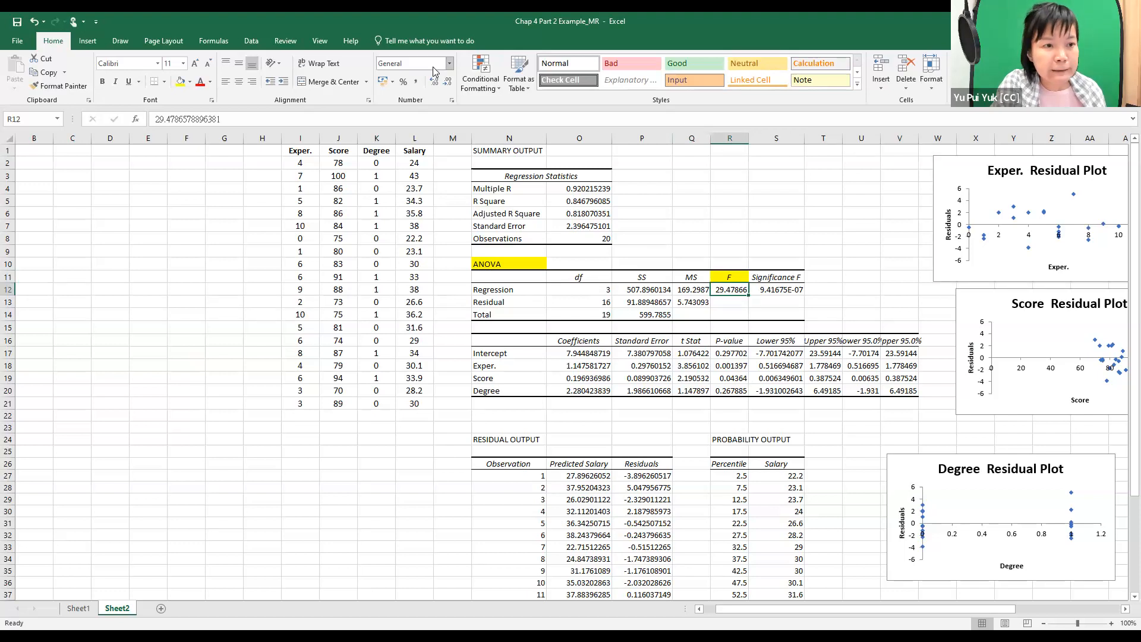
# Color the Significance F heading in S11 red and widen column S slightly.
pyautogui.click(786, 279)
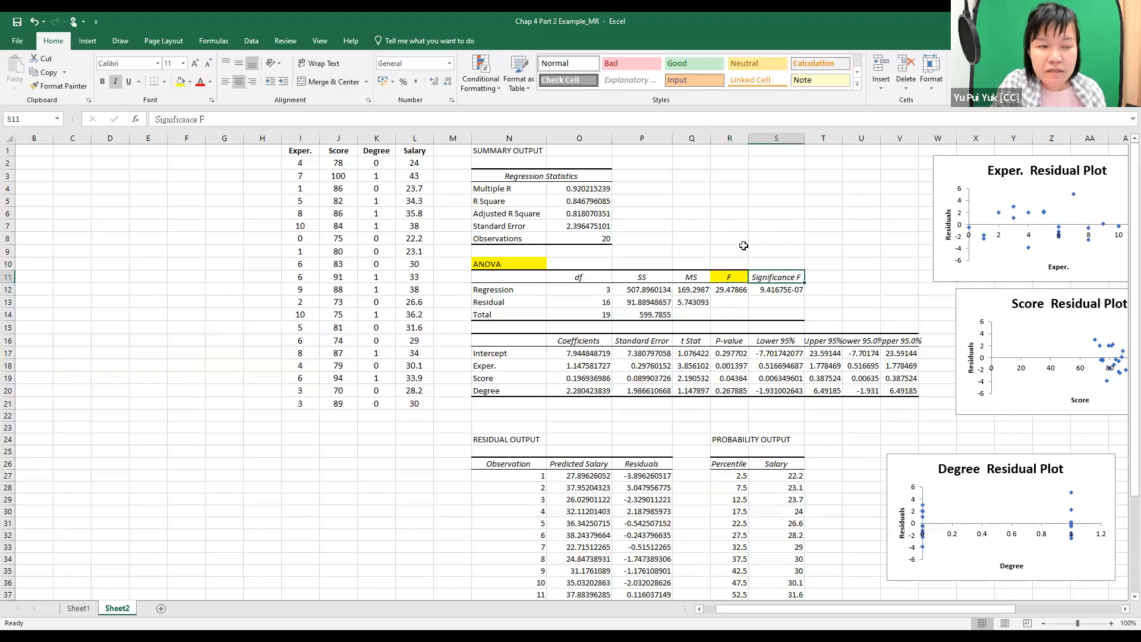
pyautogui.click(201, 84)
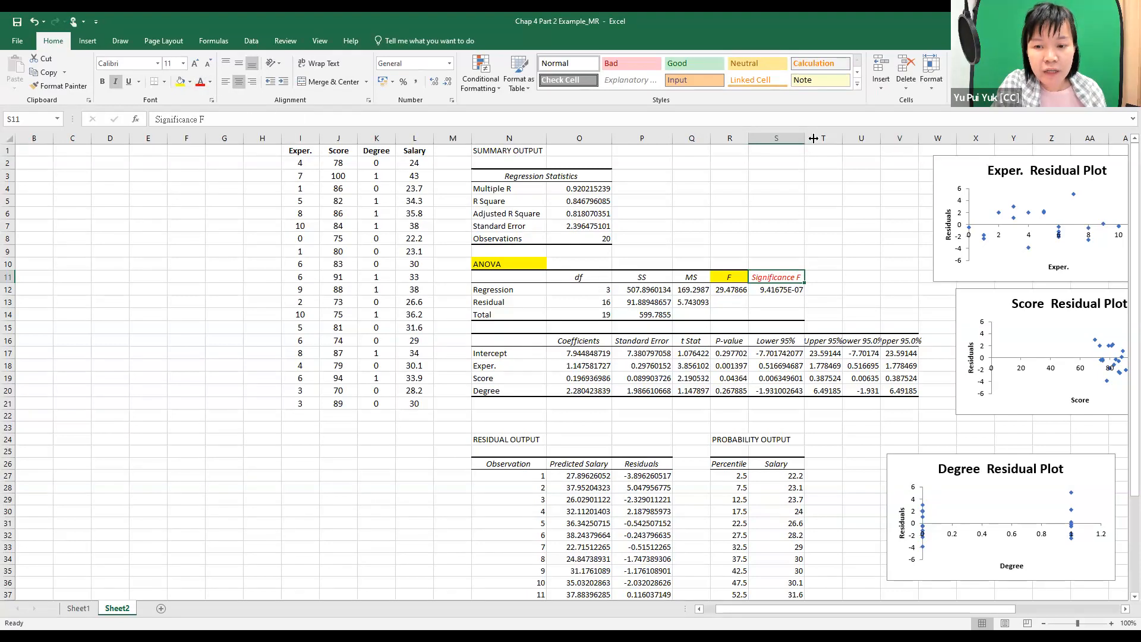
pyautogui.moveTo(806, 139); pyautogui.dragTo(814, 139)
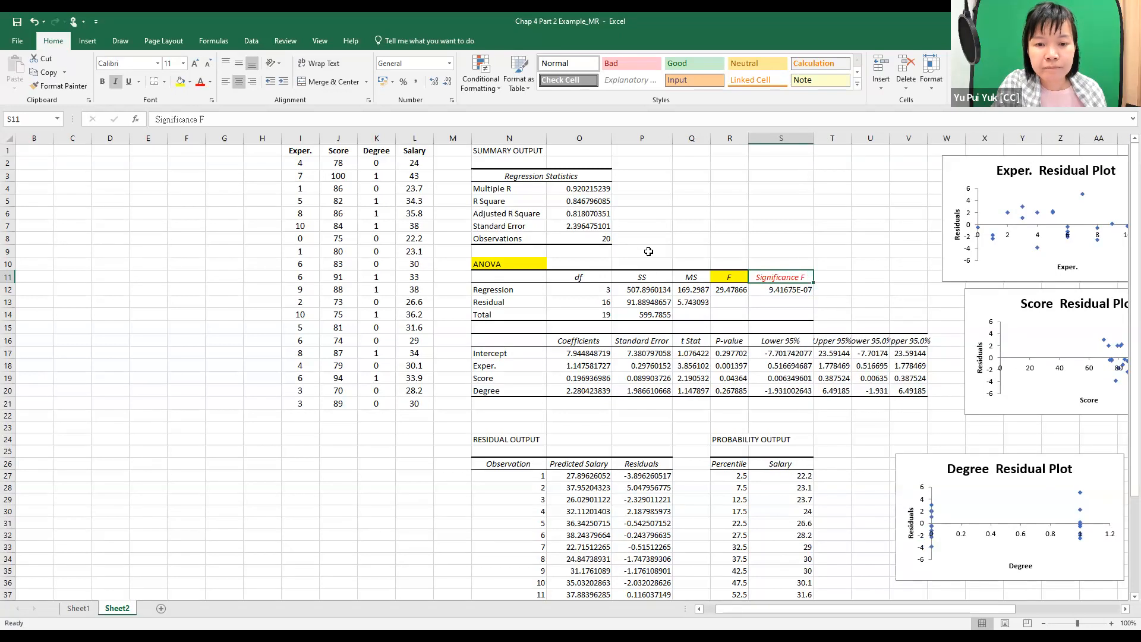
# Add the note "(check whether the whole model is significant or not)" in O10, beside the ANOVA label.
pyautogui.click(585, 262)
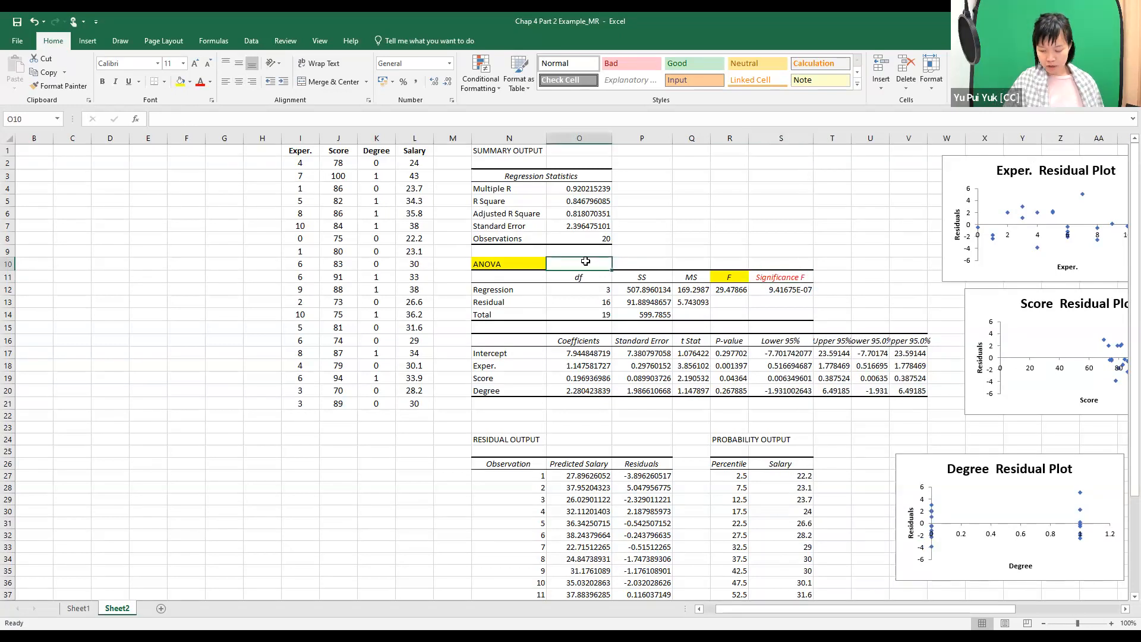
pyautogui.write('(che')
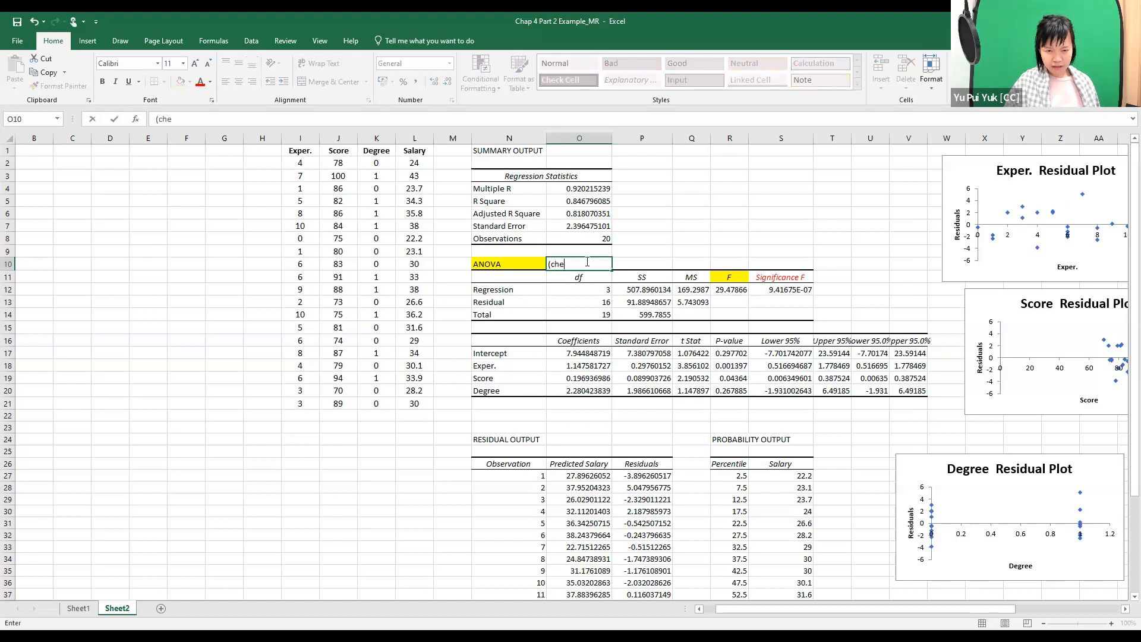
pyautogui.write('ck whether the whole model ')
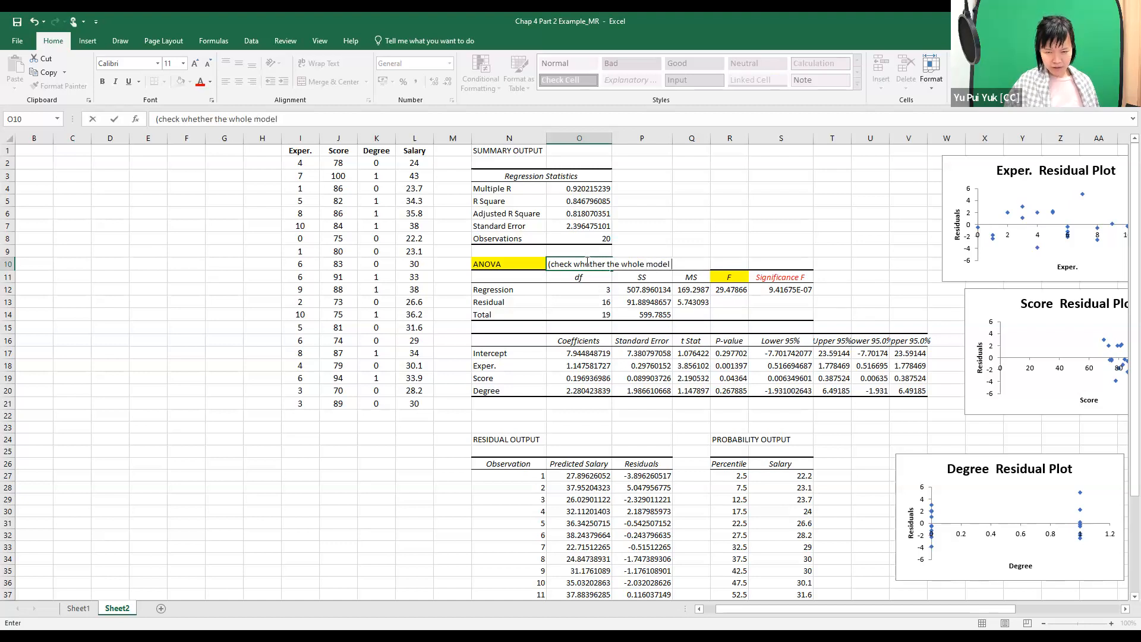
pyautogui.write('is signif')
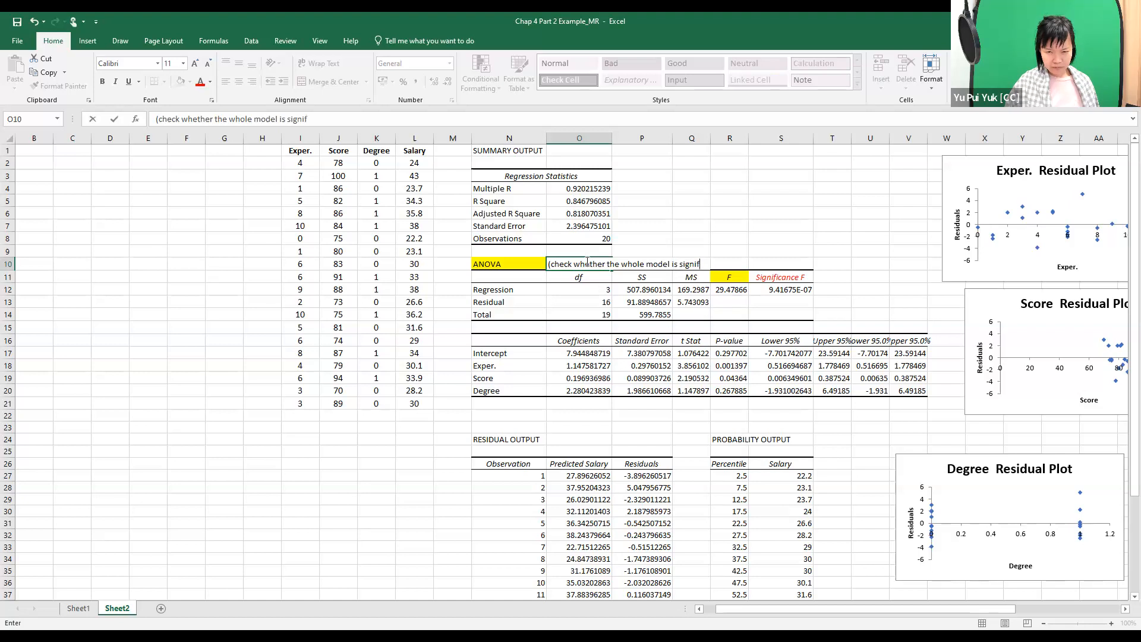
pyautogui.write('icant or ')
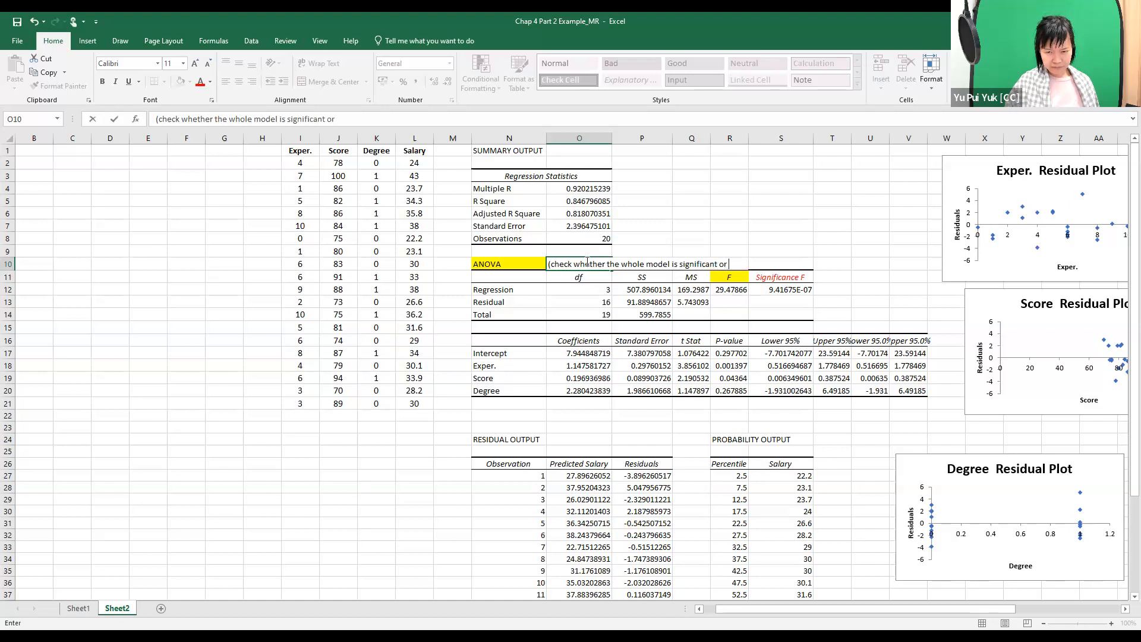
pyautogui.write('not)')
pyautogui.press('Return')
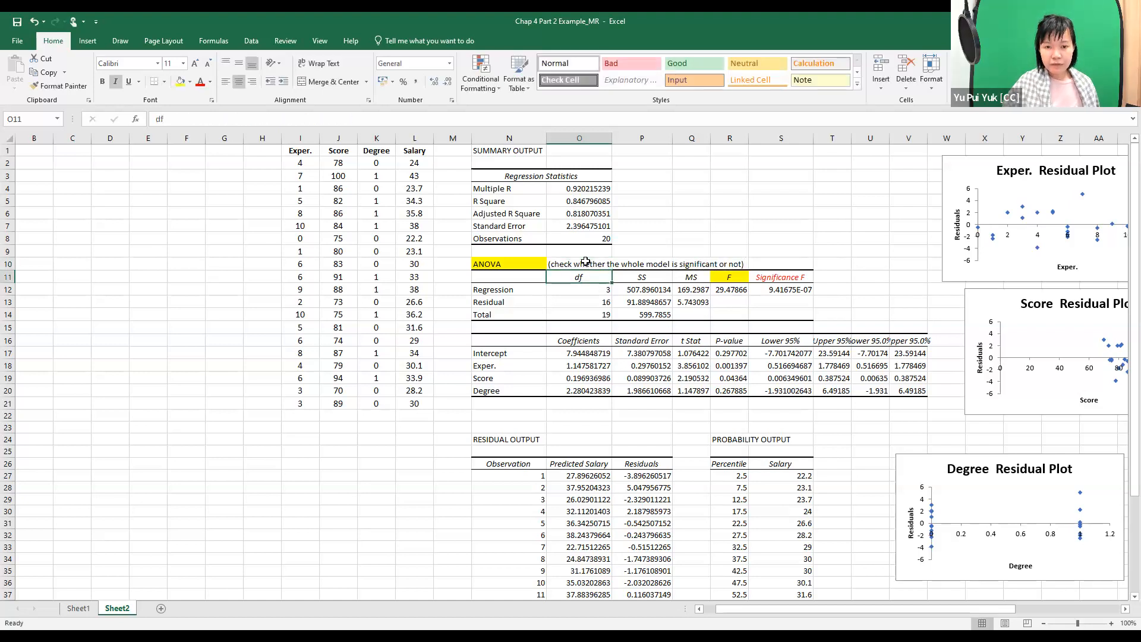
# Color the note text in O10 beside the ANOVA label blue.
pyautogui.press('Down')
pyautogui.press('Down')
pyautogui.press('Down')
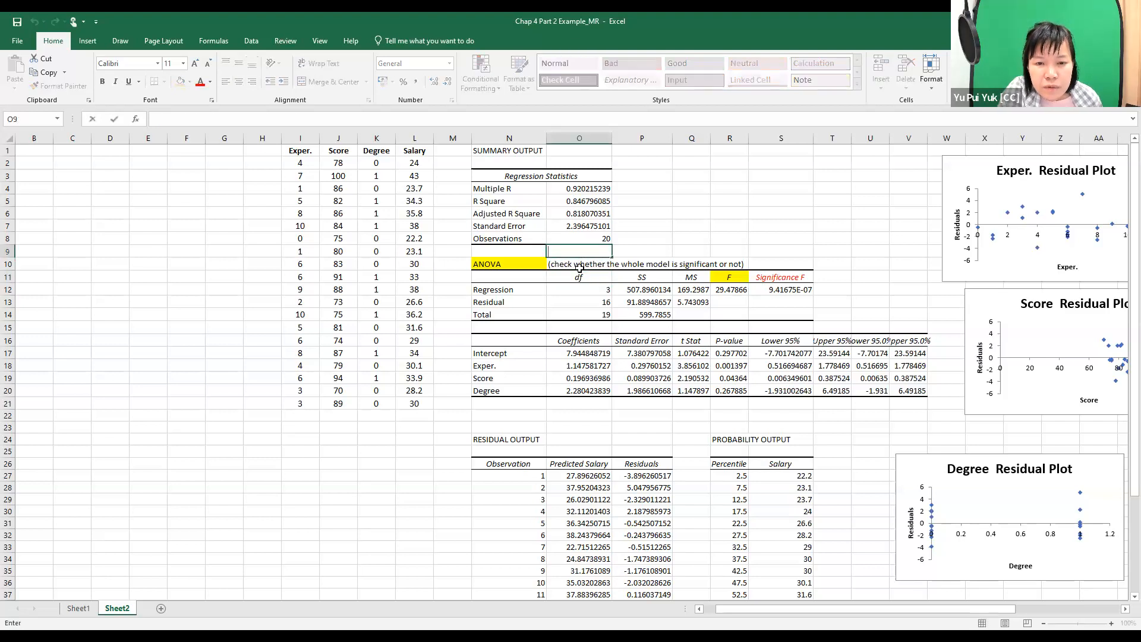
pyautogui.doubleClick(548, 264)
pyautogui.moveTo(548, 265); pyautogui.dragTo(728, 265)
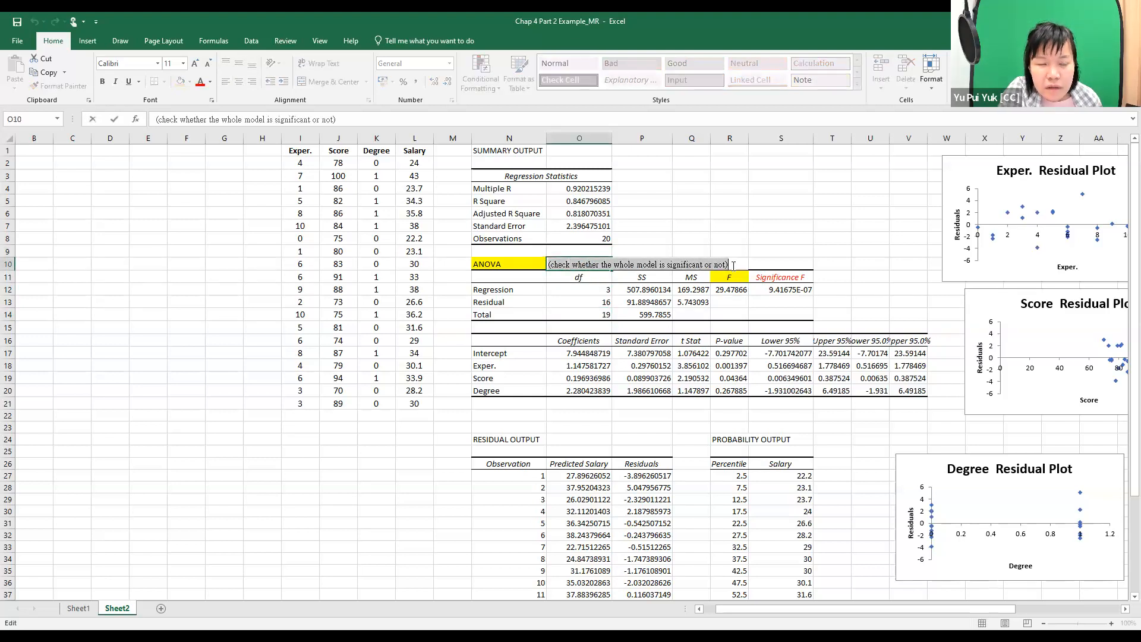
pyautogui.click(211, 83)
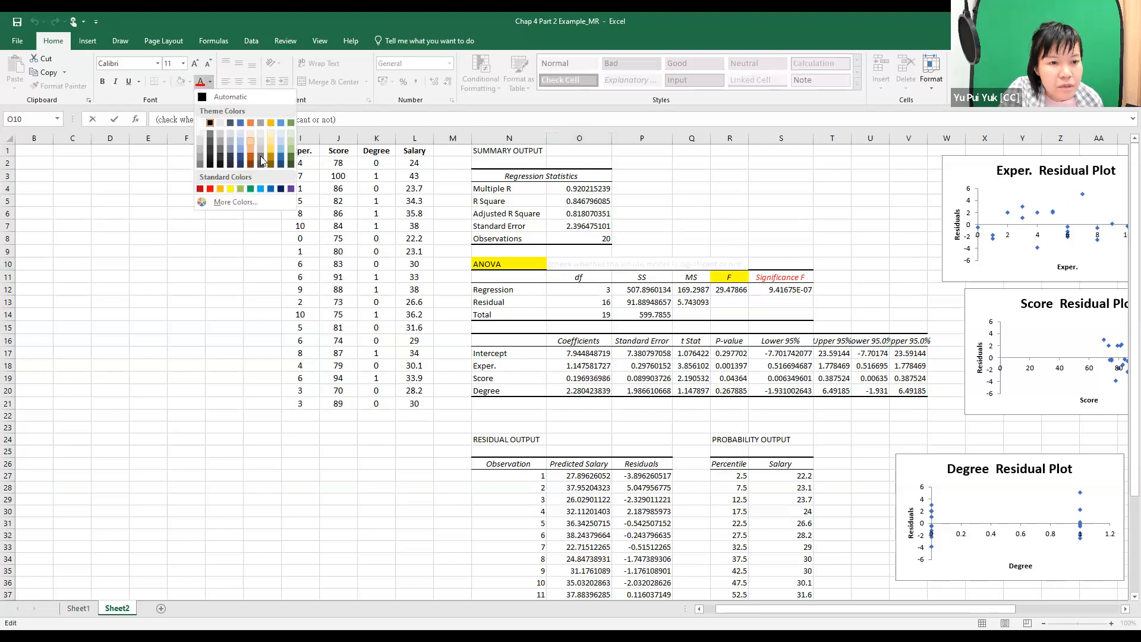
pyautogui.click(261, 189)
pyautogui.click(729, 238)
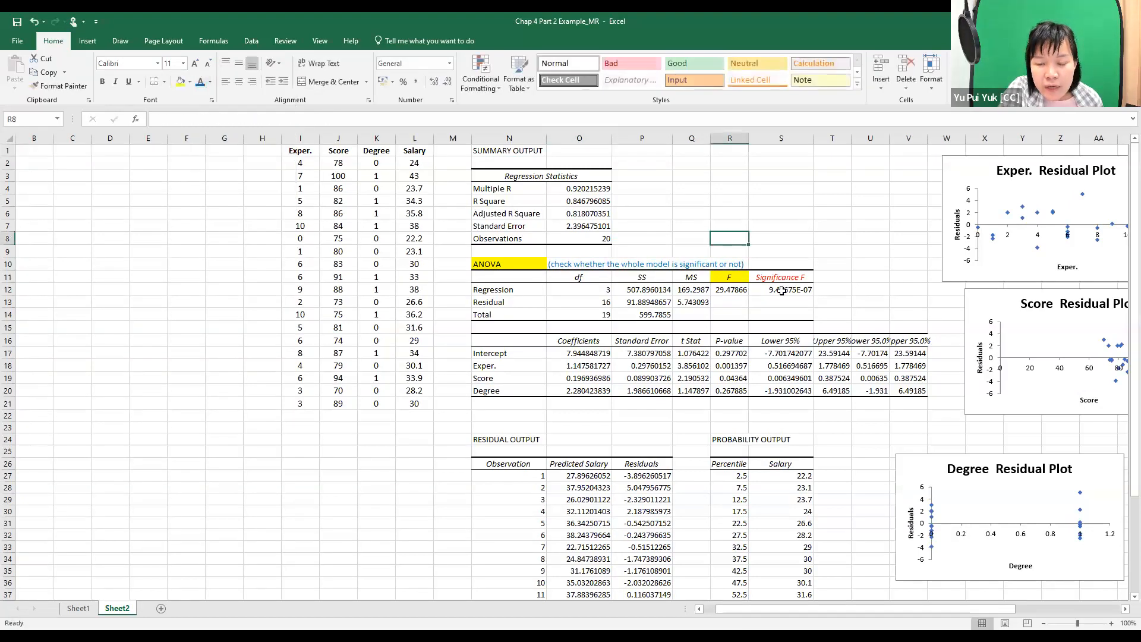
# Color the Significance F value in S12 dark red.
pyautogui.click(782, 290)
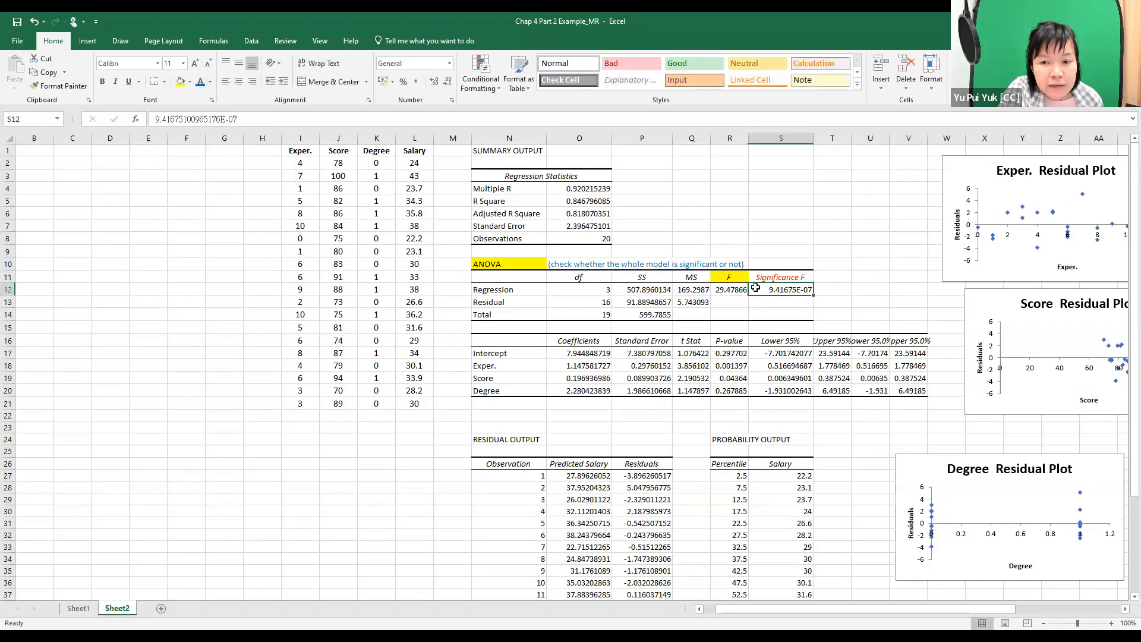
pyautogui.click(211, 82)
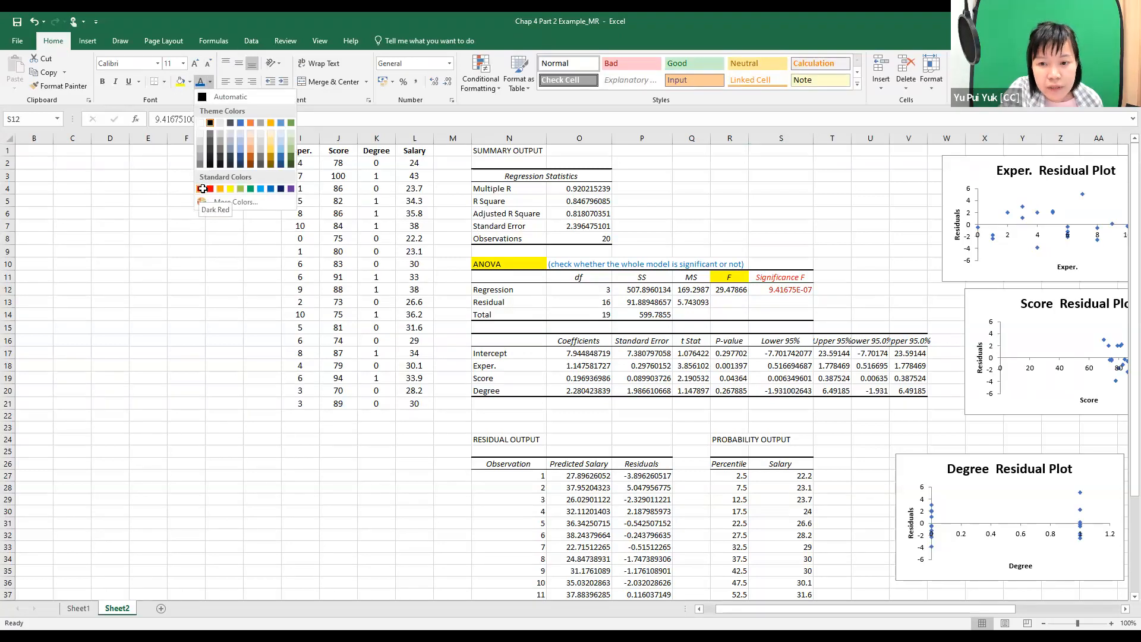
pyautogui.click(199, 190)
# Fill the Significance F heading in S11 with yellow and set its text color back to black.
pyautogui.click(773, 275)
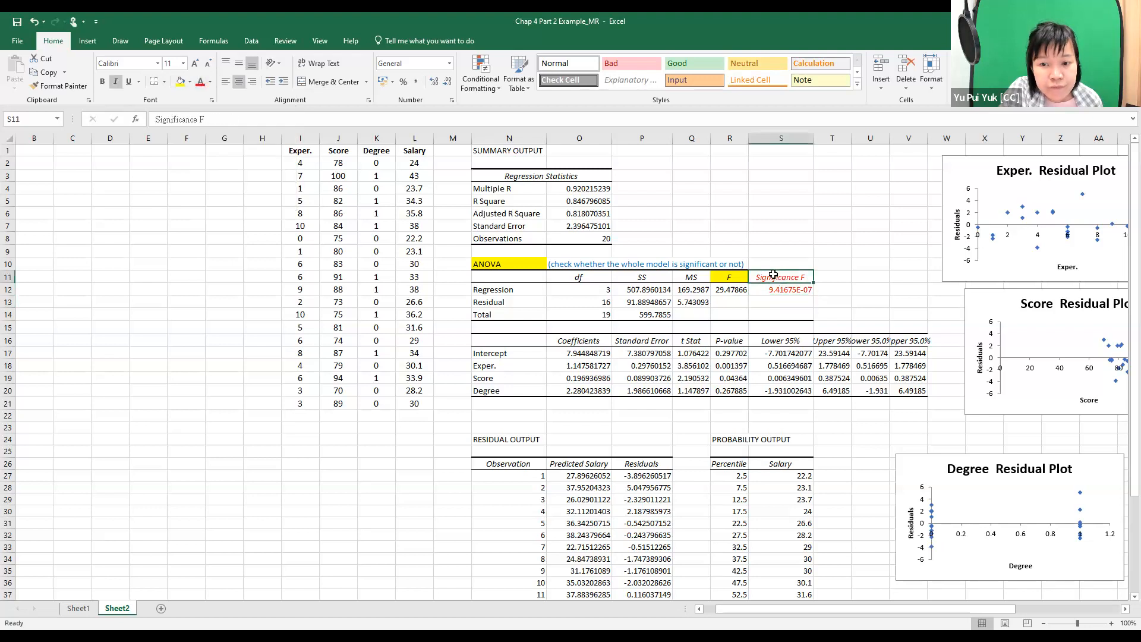
pyautogui.click(180, 82)
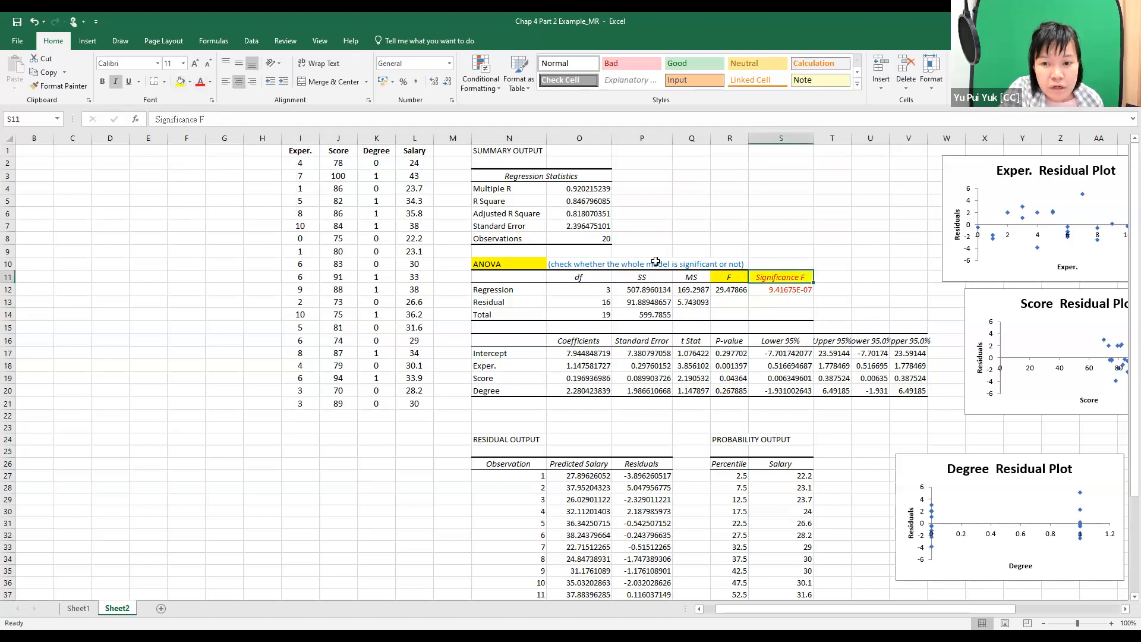
pyautogui.click(210, 82)
pyautogui.click(784, 216)
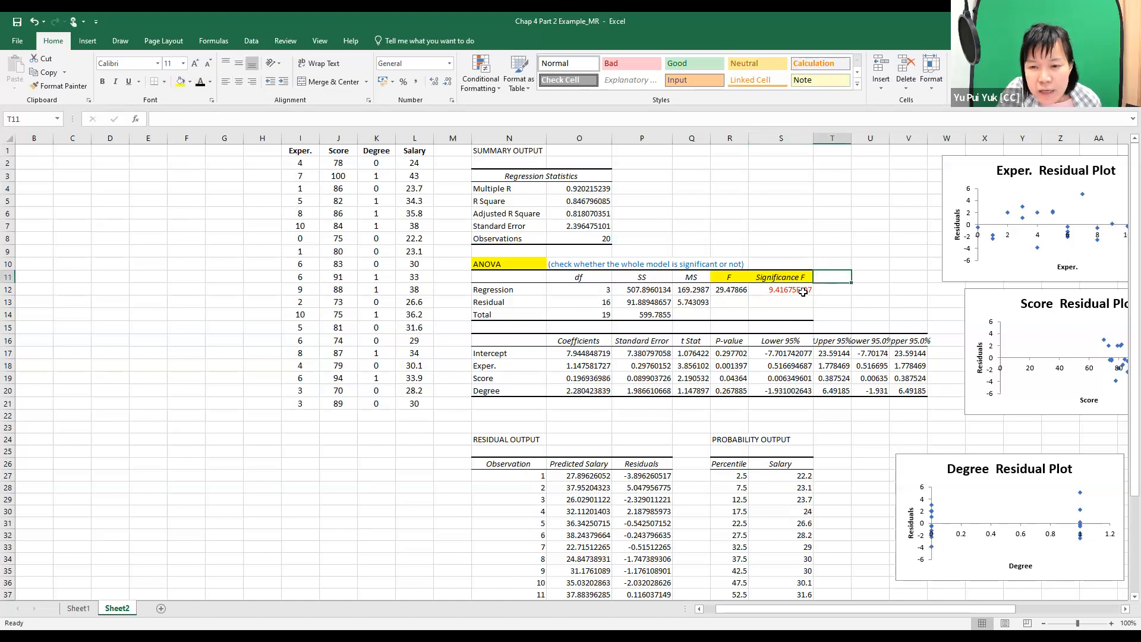
# Enter the note "<<< since p-value = 0 < alpha = 0.05" in T12, beside the Significance F value.
pyautogui.click(780, 290)
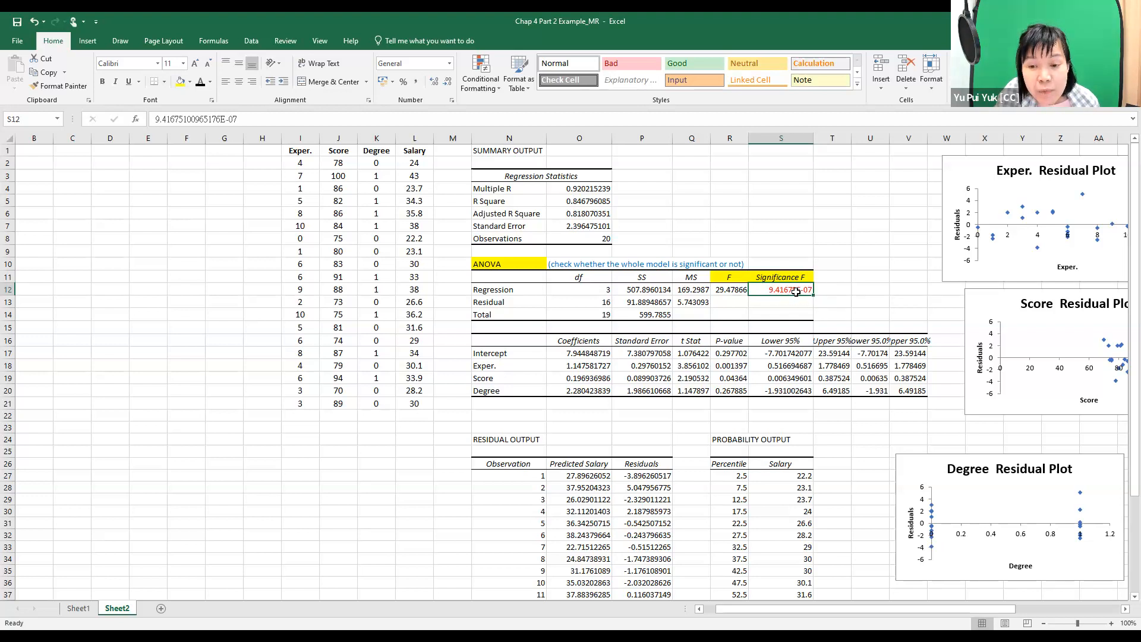
pyautogui.click(834, 289)
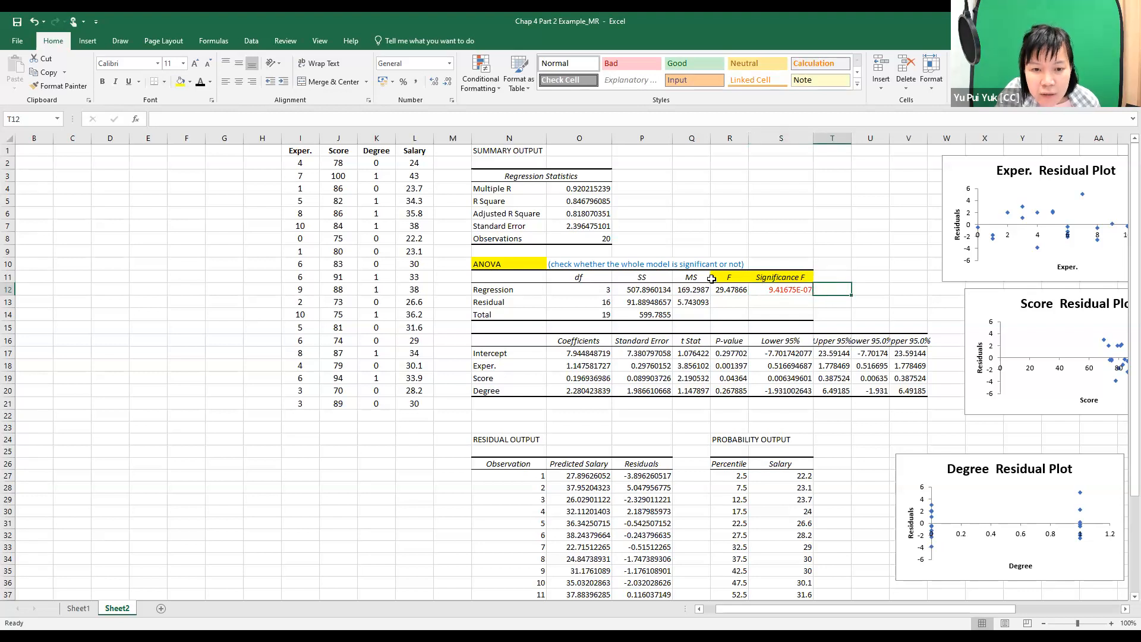
pyautogui.click(864, 274)
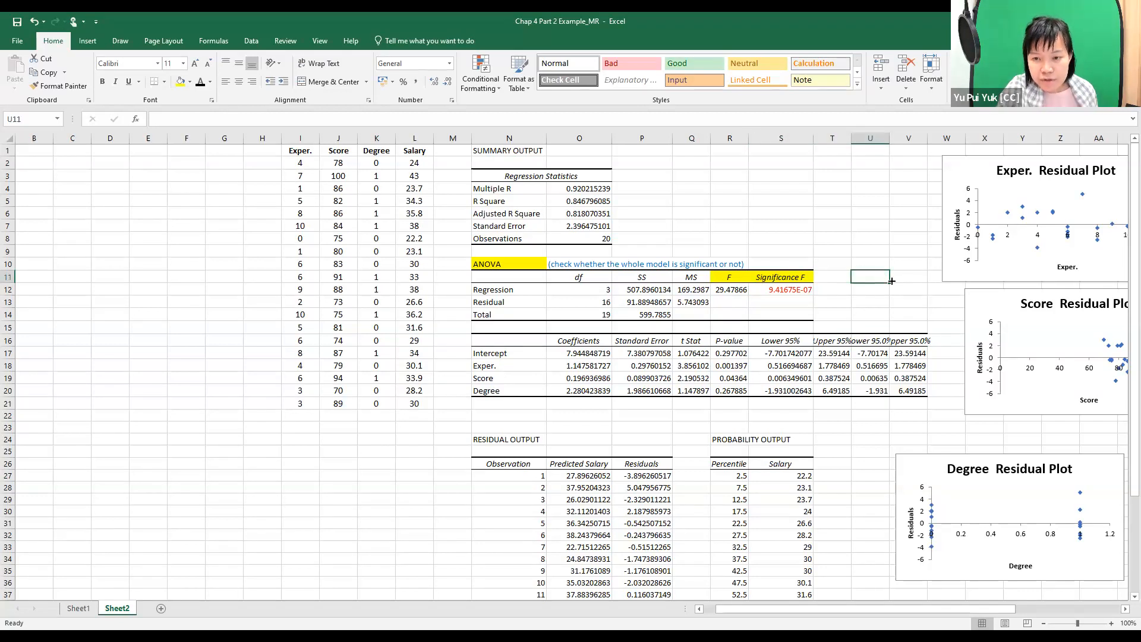
pyautogui.press('Left')
pyautogui.press('Down')
pyautogui.press('Right')
pyautogui.press('Left')
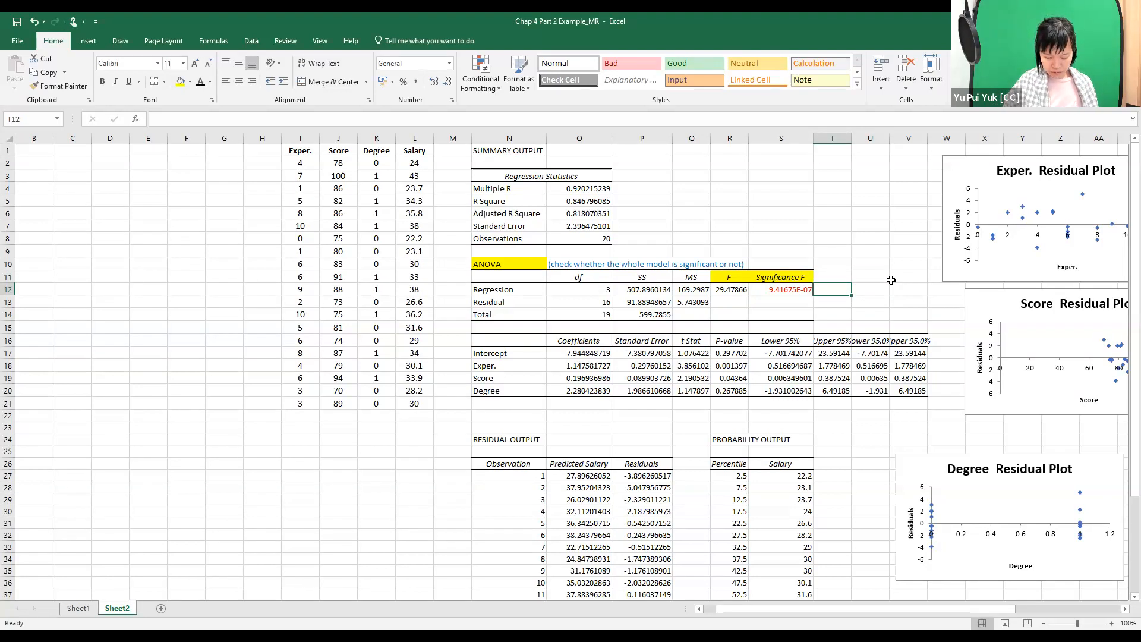
pyautogui.write('<')
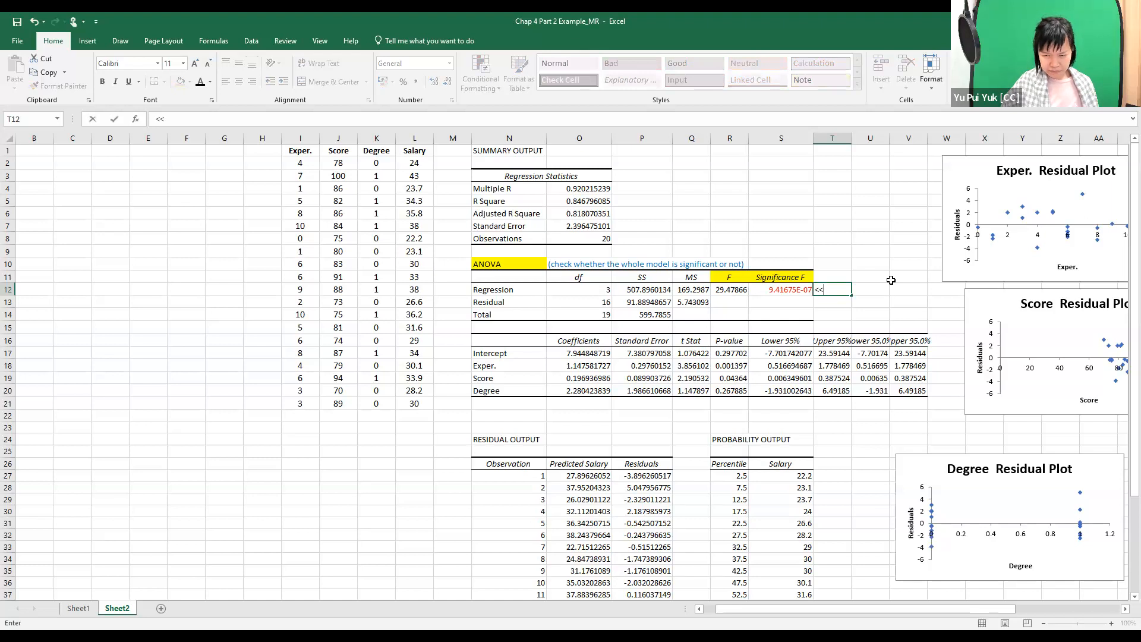
pyautogui.write('<< since ')
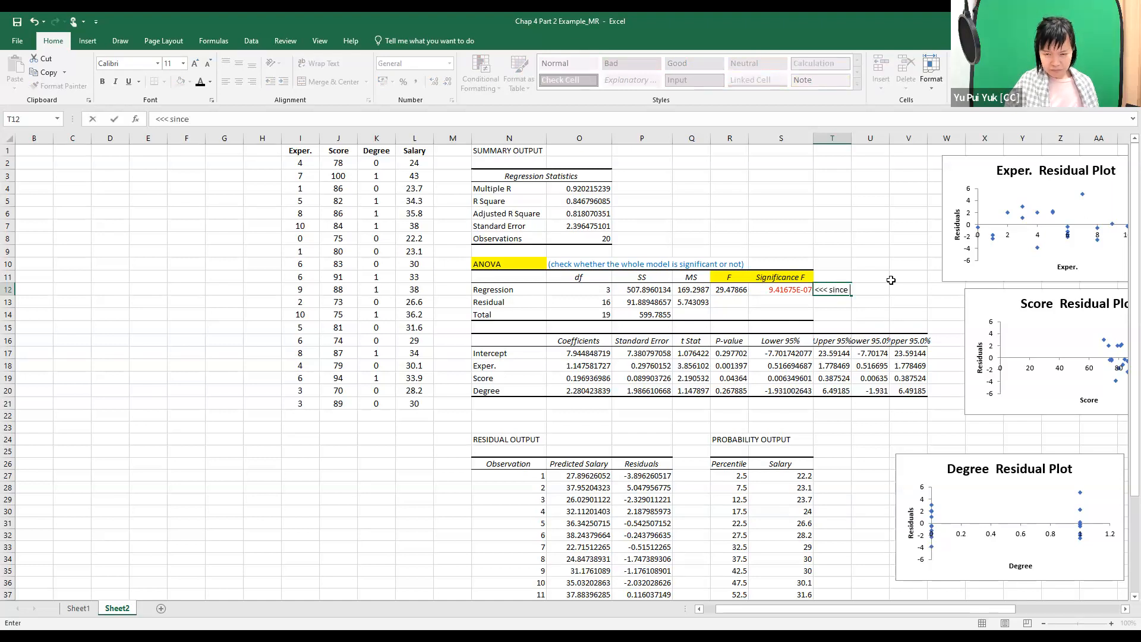
pyautogui.write('pe-value ')
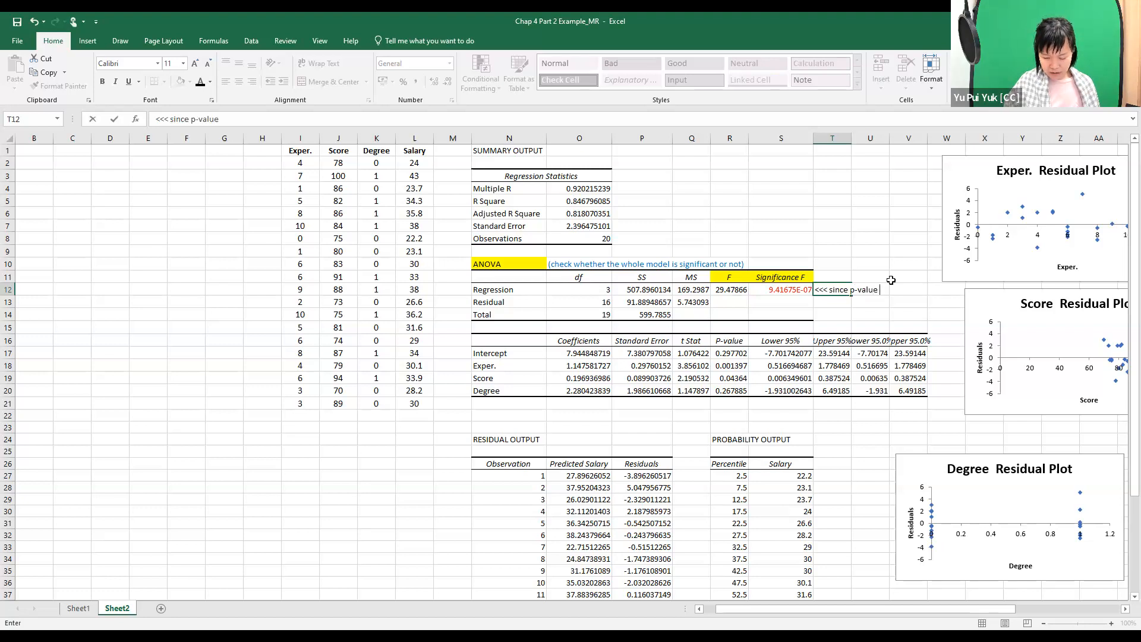
pyautogui.write('= 0')
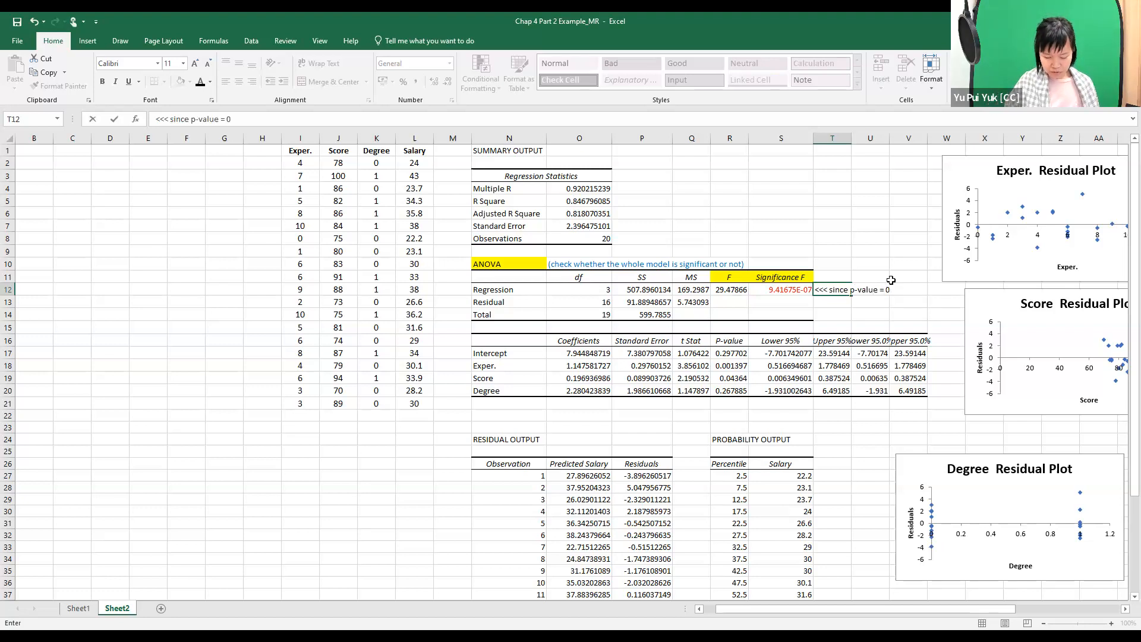
pyautogui.write(' < alpha')
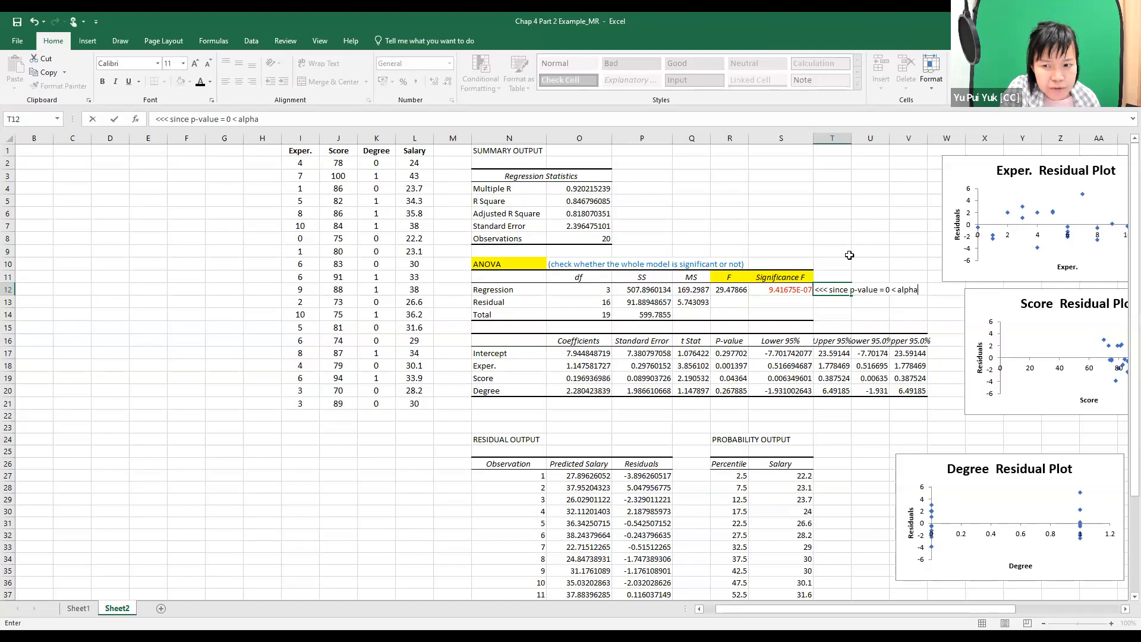
pyautogui.write('=0.05')
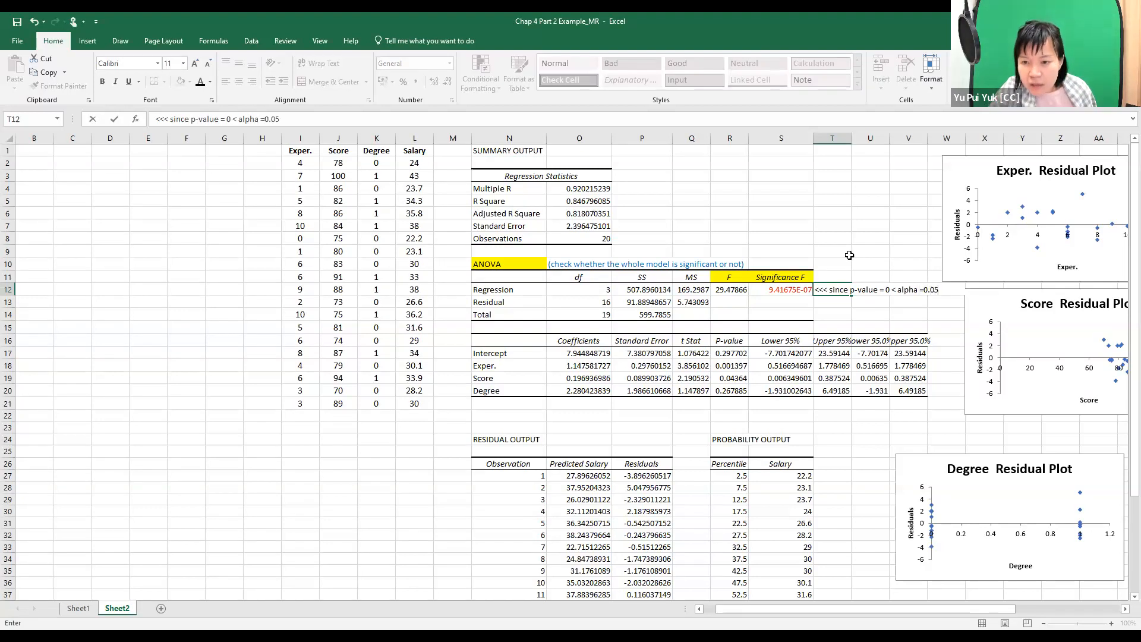
pyautogui.click(924, 289)
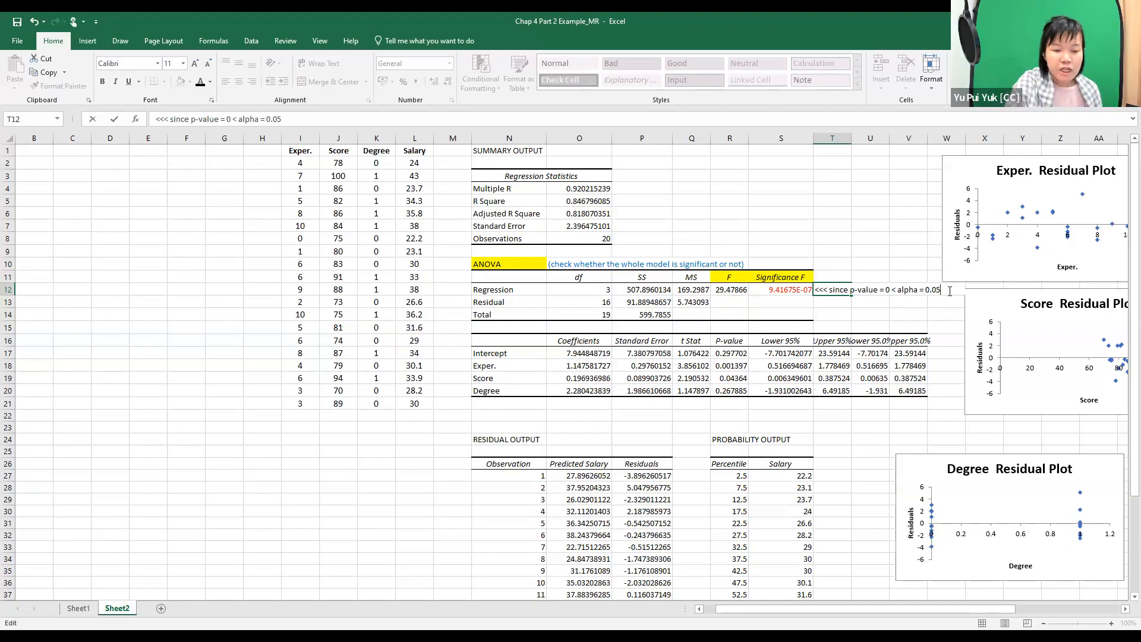
pyautogui.press('Return')
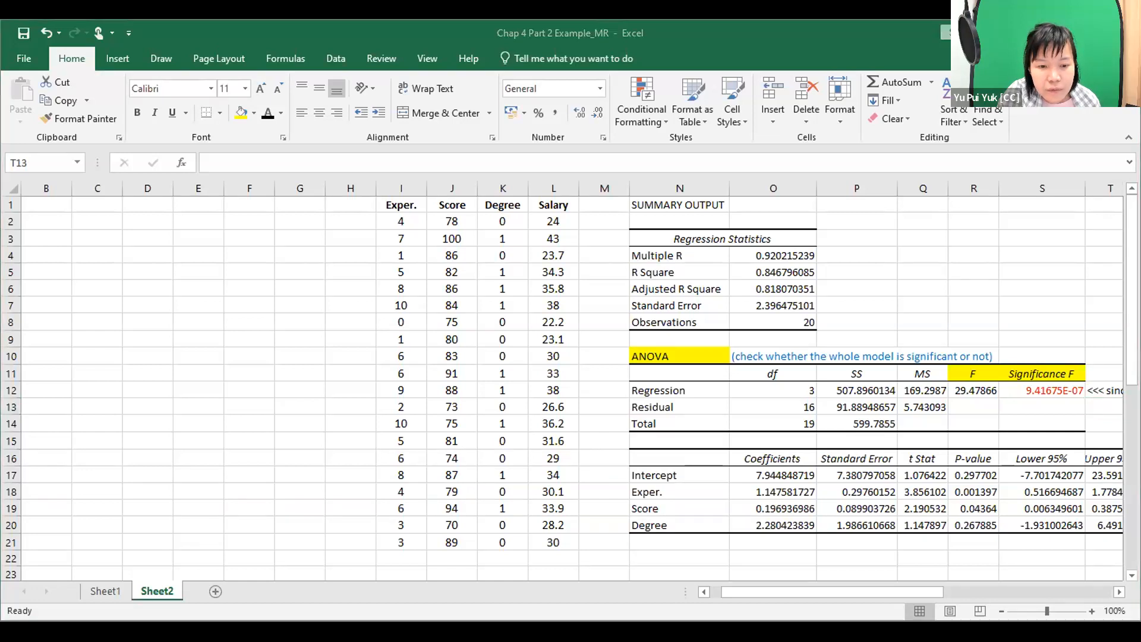
# Switch to the worked-example PDF in Edge and underline "overall significance" and "α = 0.05" in the part (b) heading on page 6 with orange ink.
pyautogui.scroll(-5, 634, 453)
pyautogui.scroll(-5, 635, 453)
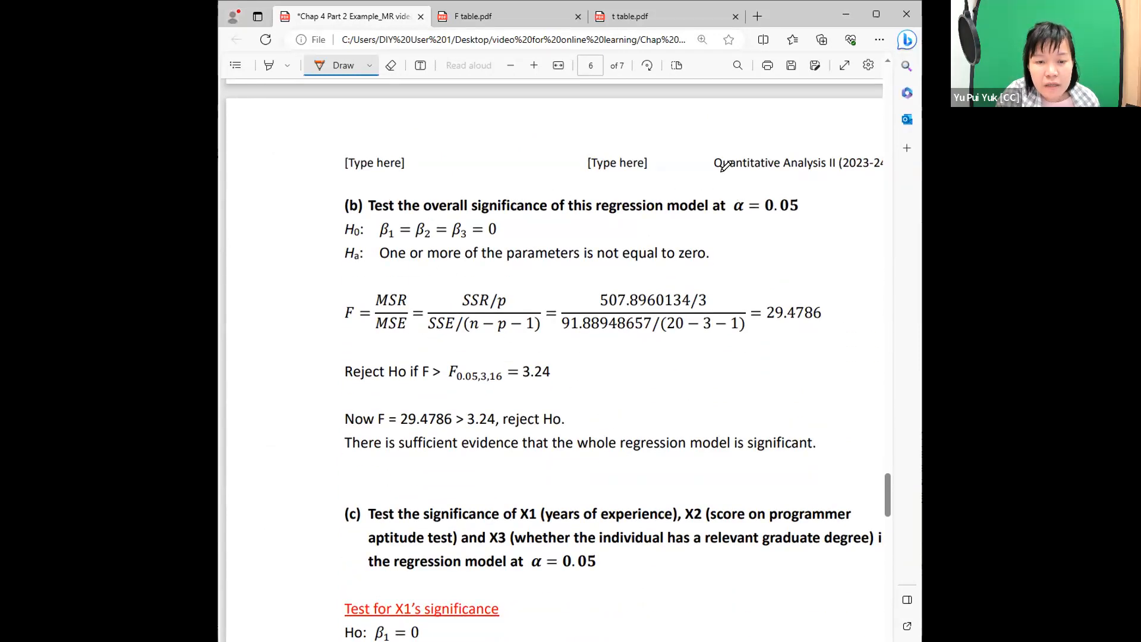
pyautogui.moveTo(424, 212); pyautogui.dragTo(552, 212)
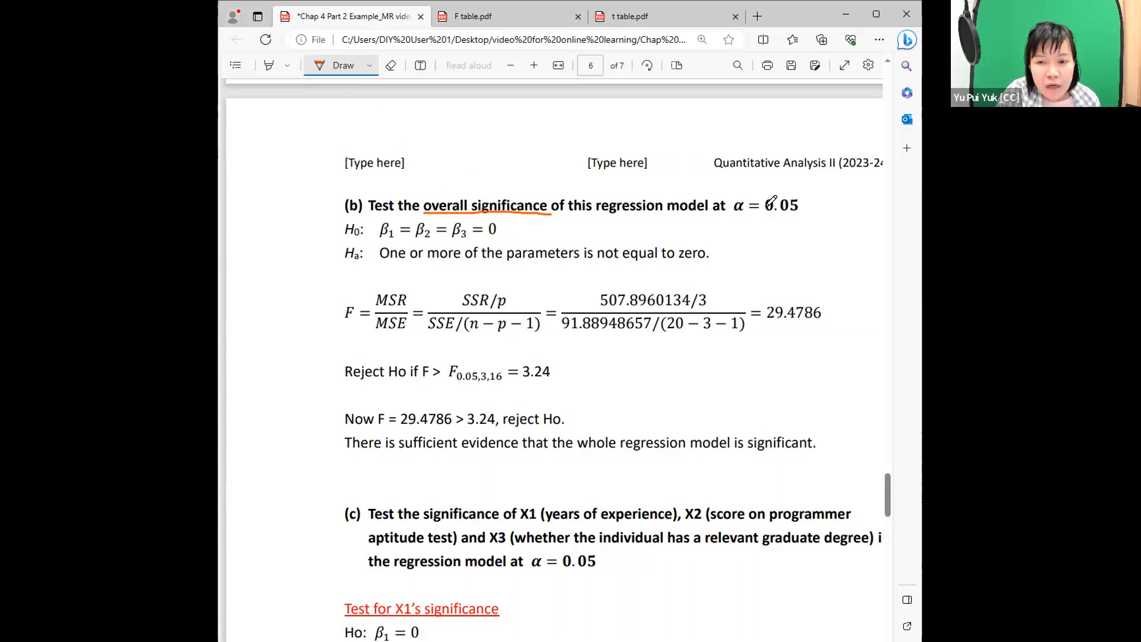
pyautogui.moveTo(733, 212); pyautogui.dragTo(798, 212)
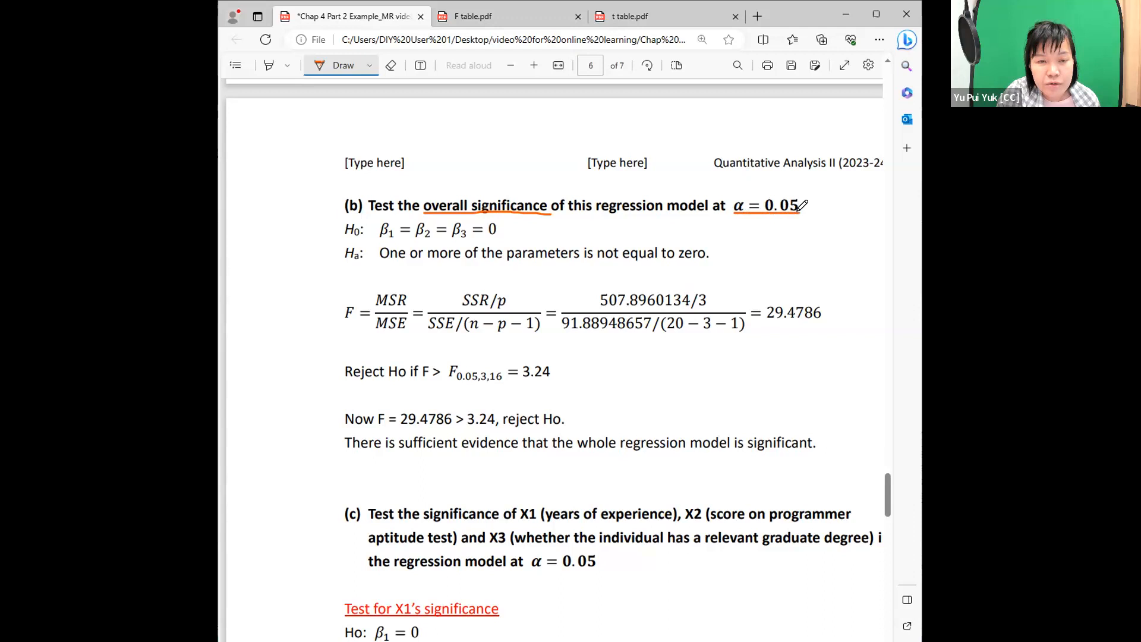
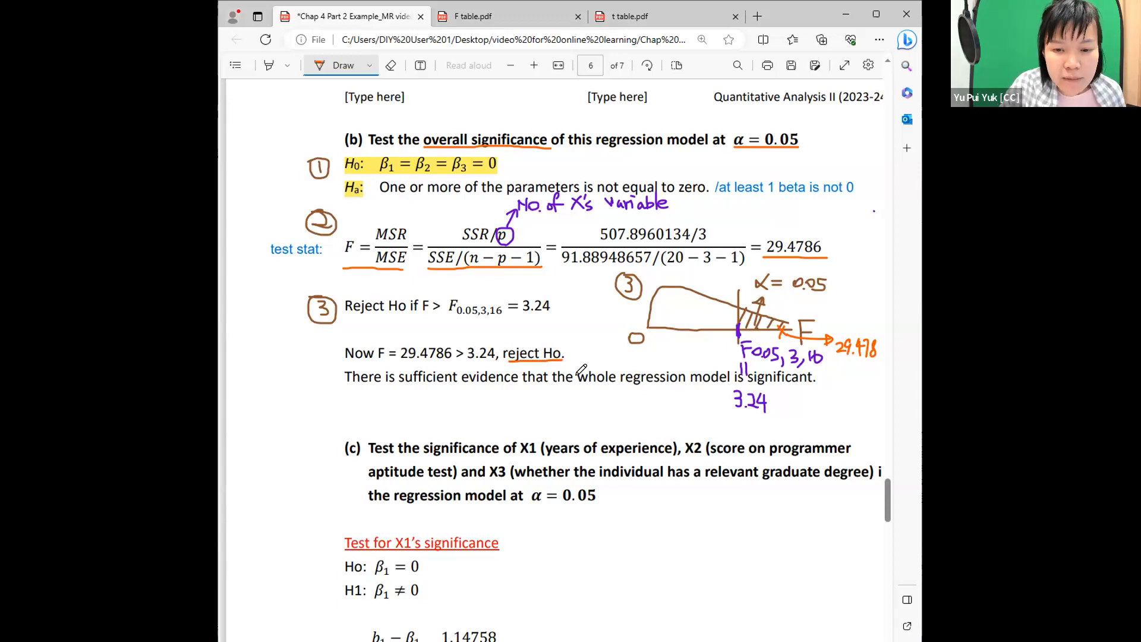
# Underline "whole regression model is significant." in the part (b) conclusion with orange ink, and switch back to the Excel workbook.
pyautogui.moveTo(575, 385); pyautogui.dragTo(820, 384)
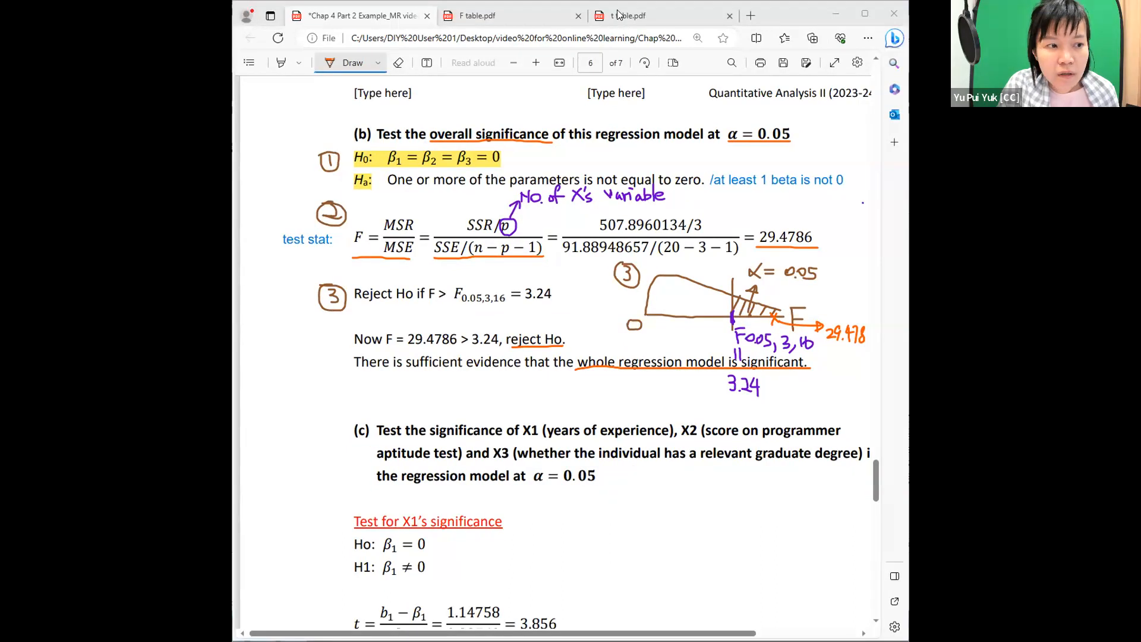
pyautogui.click(927, 452)
pyautogui.moveTo(852, 590); pyautogui.dragTo(929, 585)
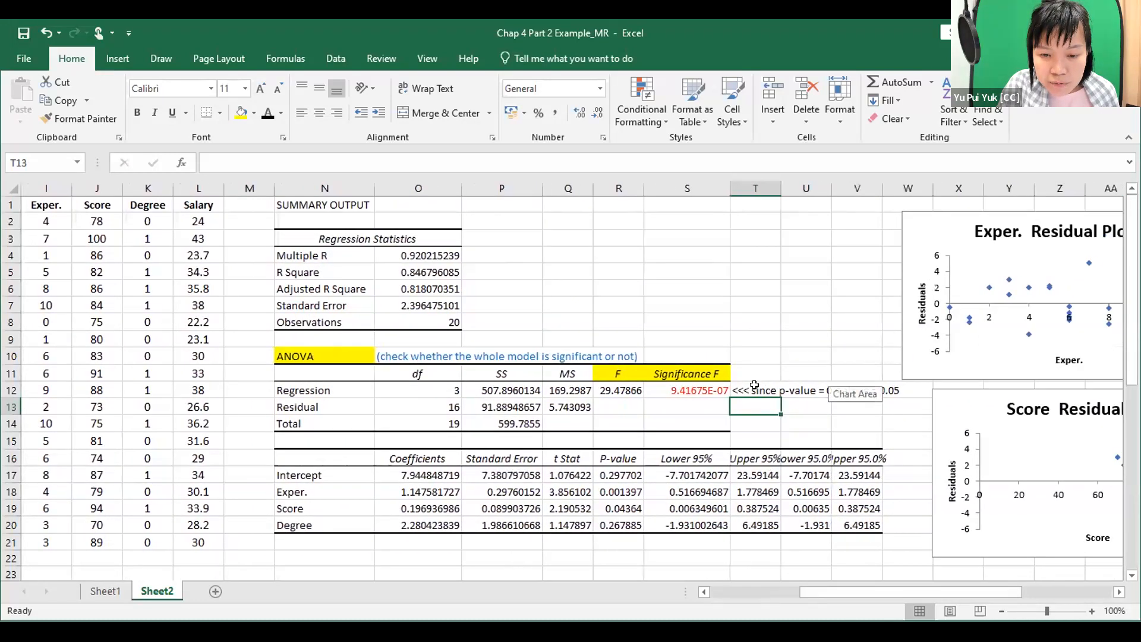
# Enter the conclusion "reject Ho, the whole model is significant" in T13, below the p-value note.
pyautogui.click(754, 390)
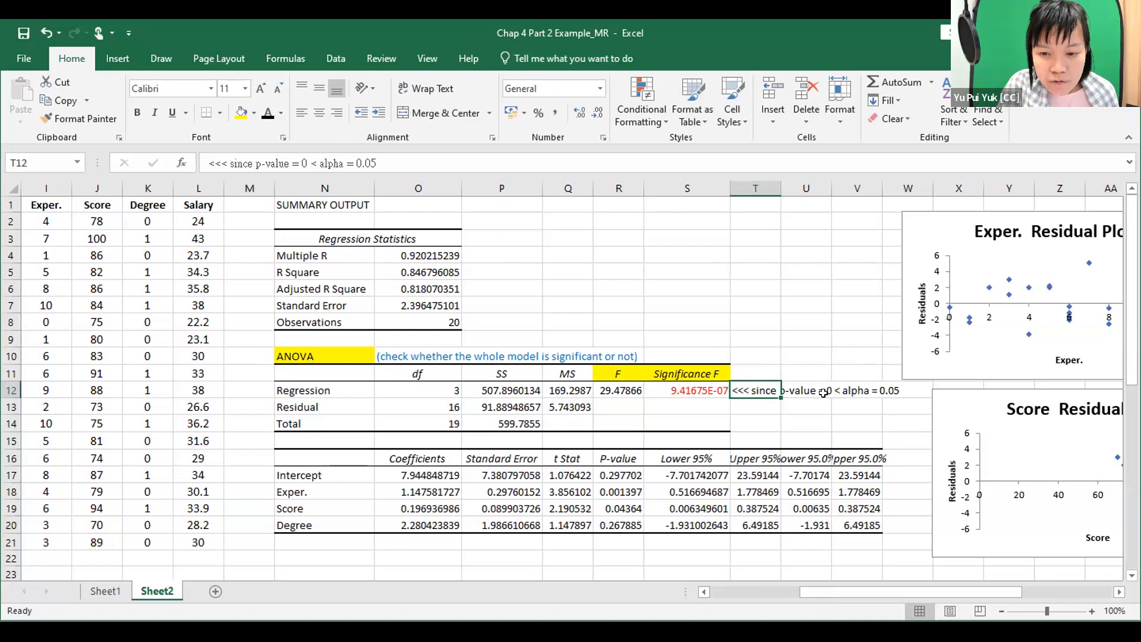
pyautogui.click(746, 405)
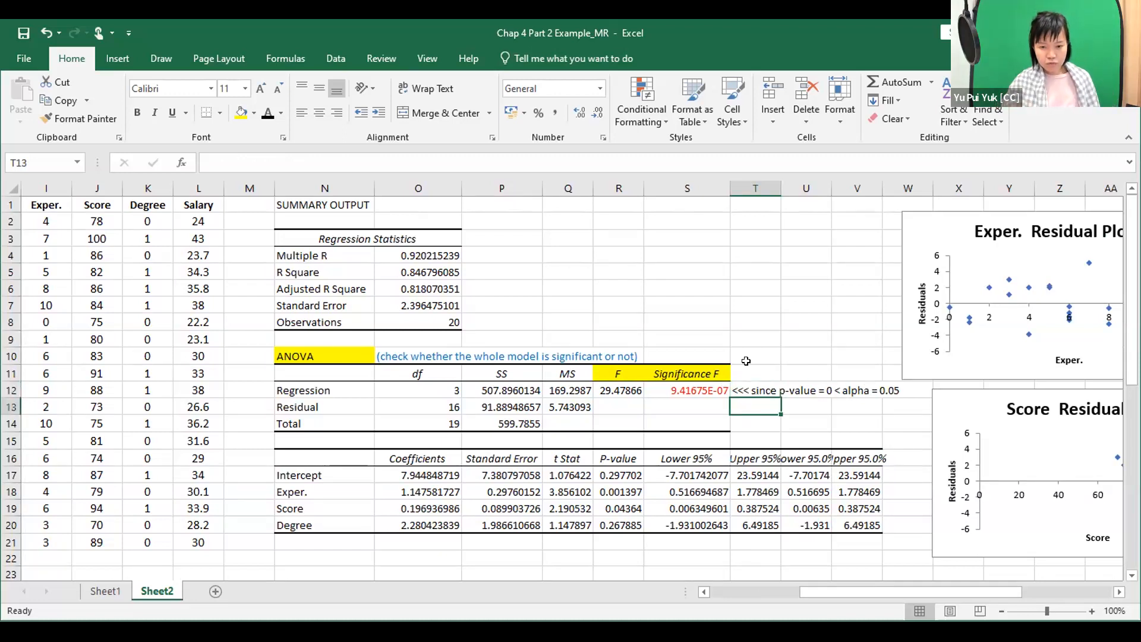
pyautogui.write('reject')
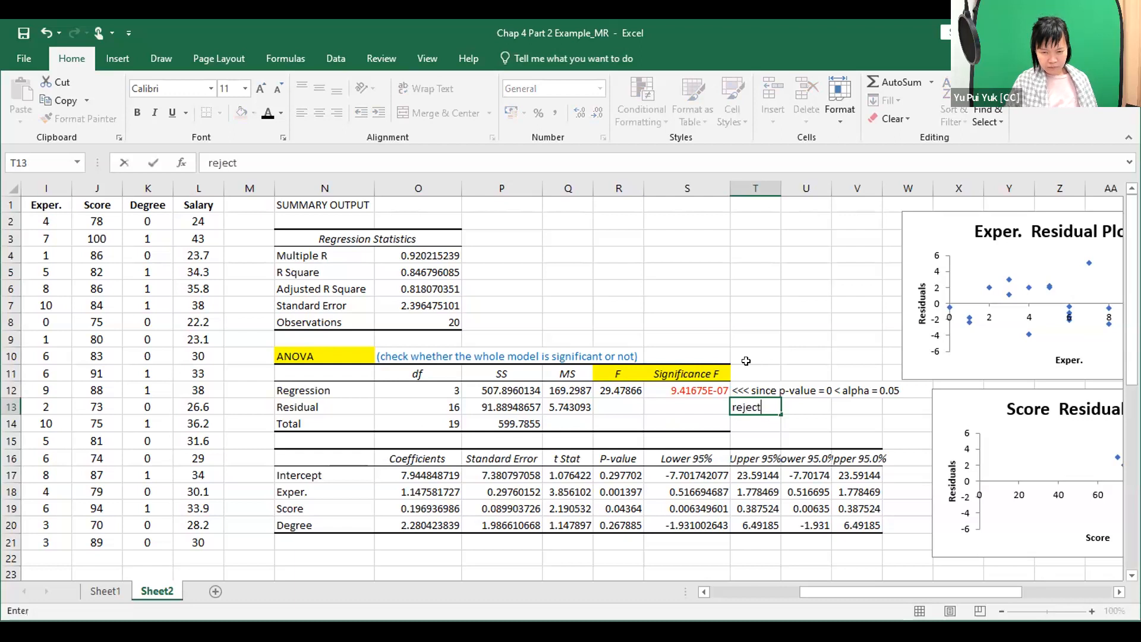
pyautogui.write(' Ho')
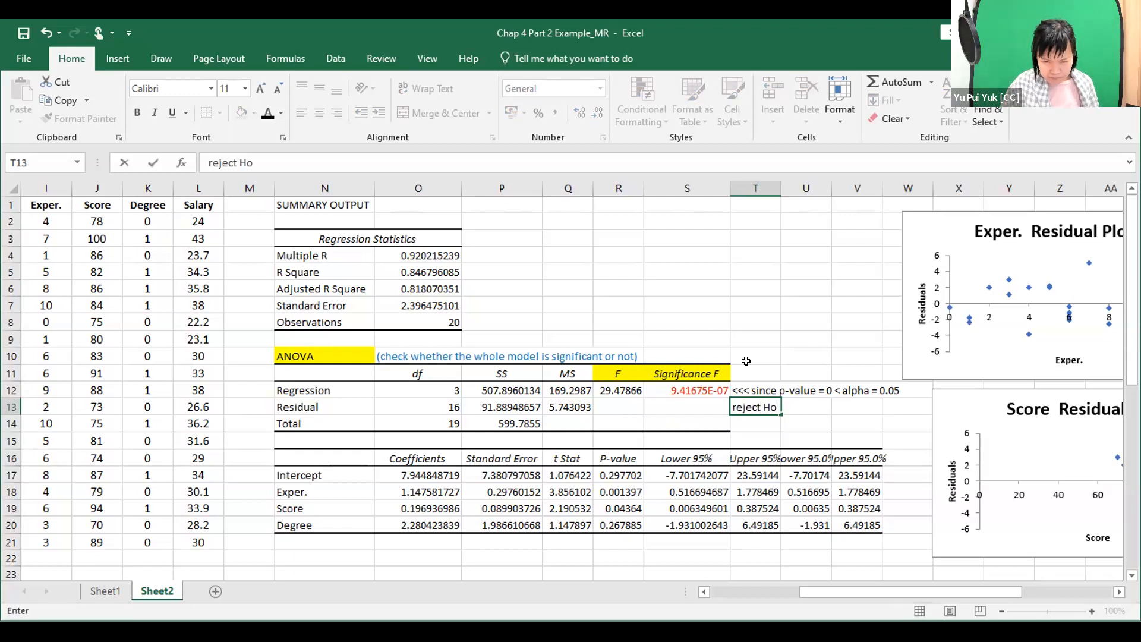
pyautogui.write(', the whole model is significant')
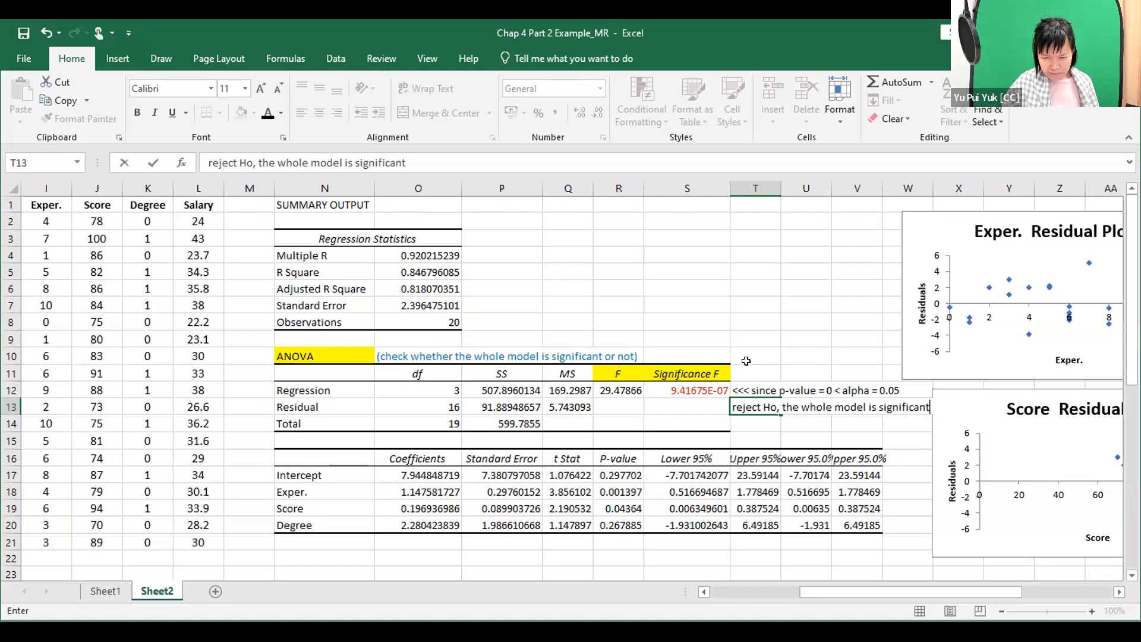
pyautogui.press('Return')
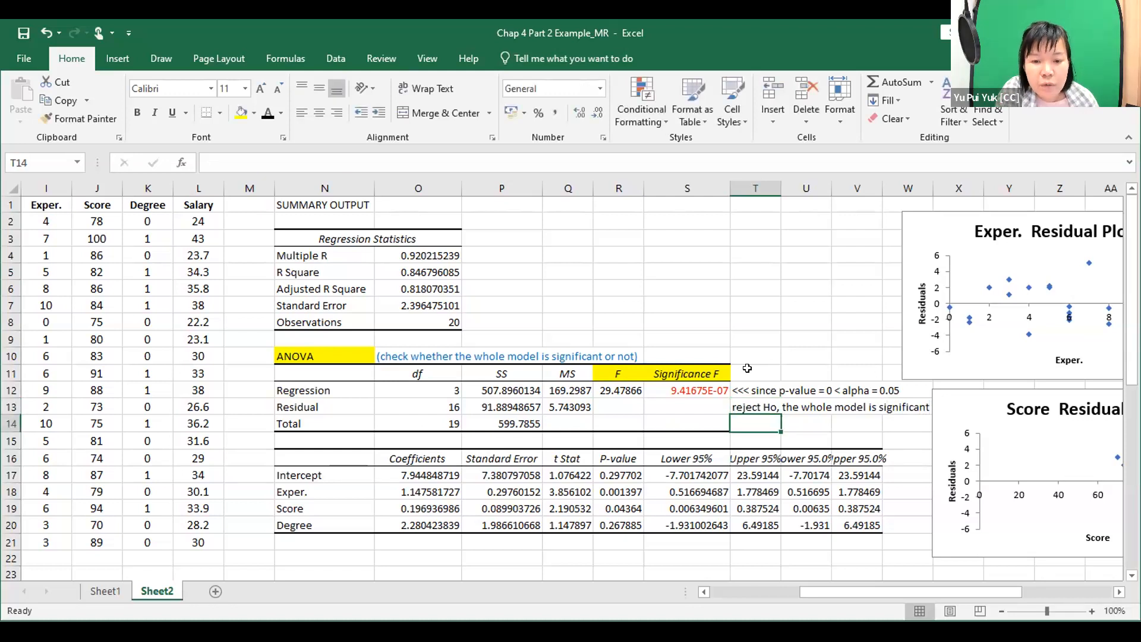
# Color the two notes in T12:T13 purple.
pyautogui.moveTo(744, 391); pyautogui.dragTo(746, 405)
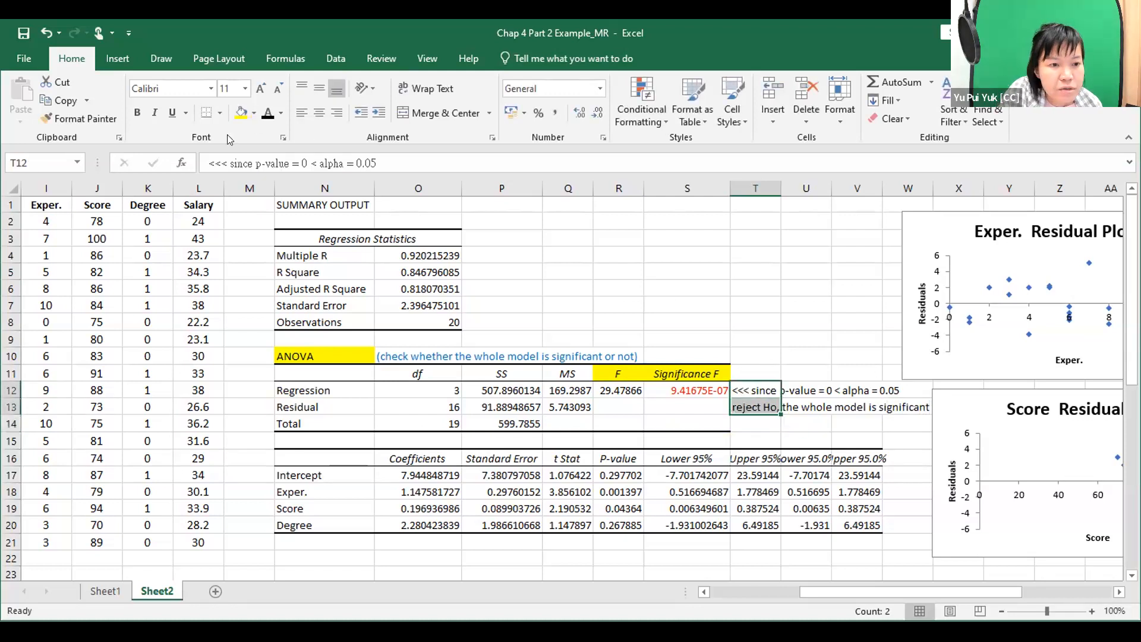
pyautogui.click(282, 115)
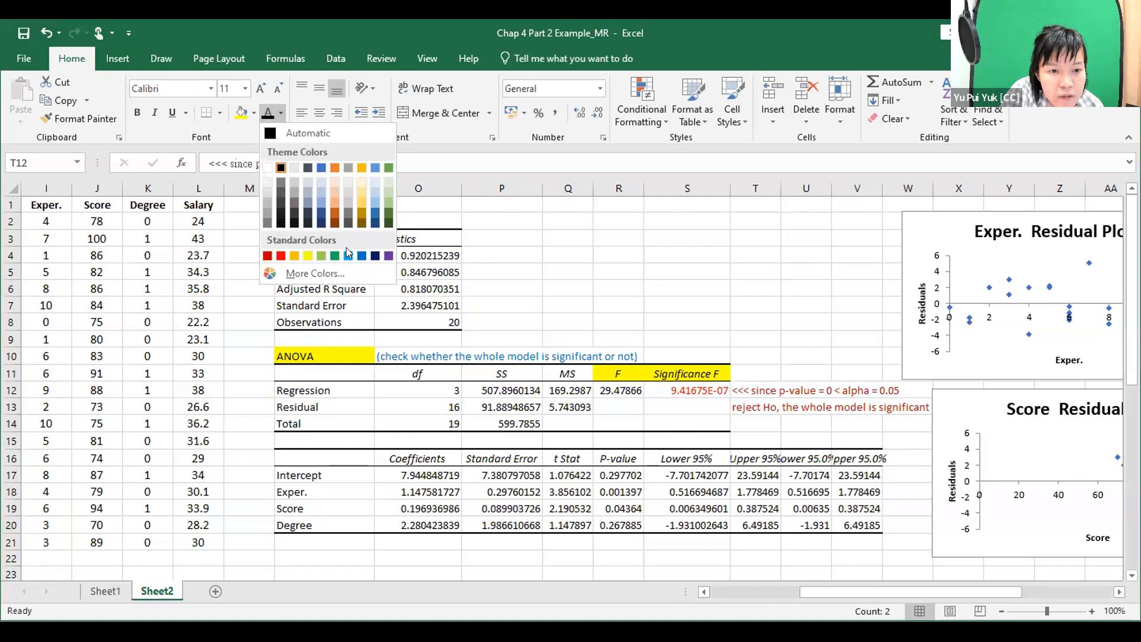
pyautogui.click(844, 318)
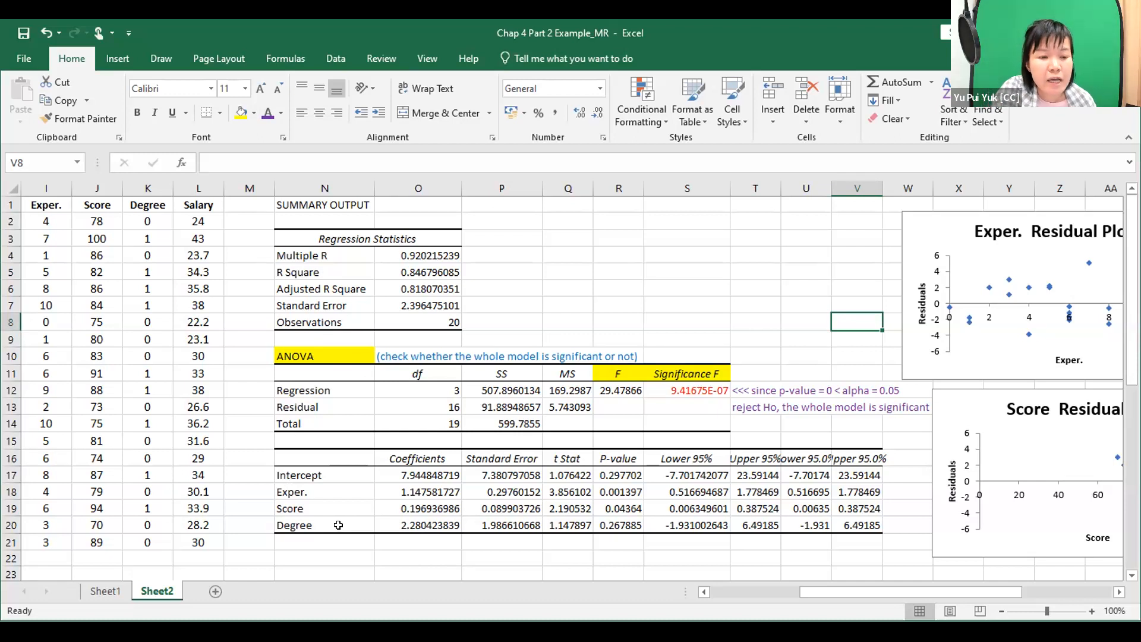
# Widen column P slightly and fill the t Stat and P-value headings in Q16 and R16 with yellow.
pyautogui.scroll(-1, 338, 524)
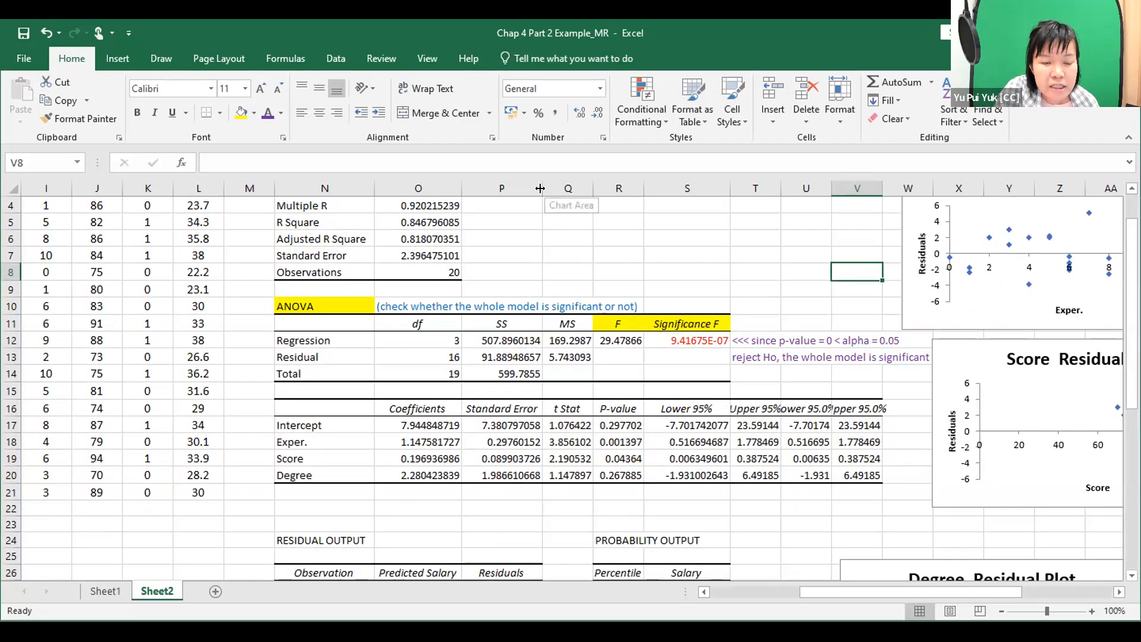
pyautogui.moveTo(540, 188); pyautogui.dragTo(545, 189)
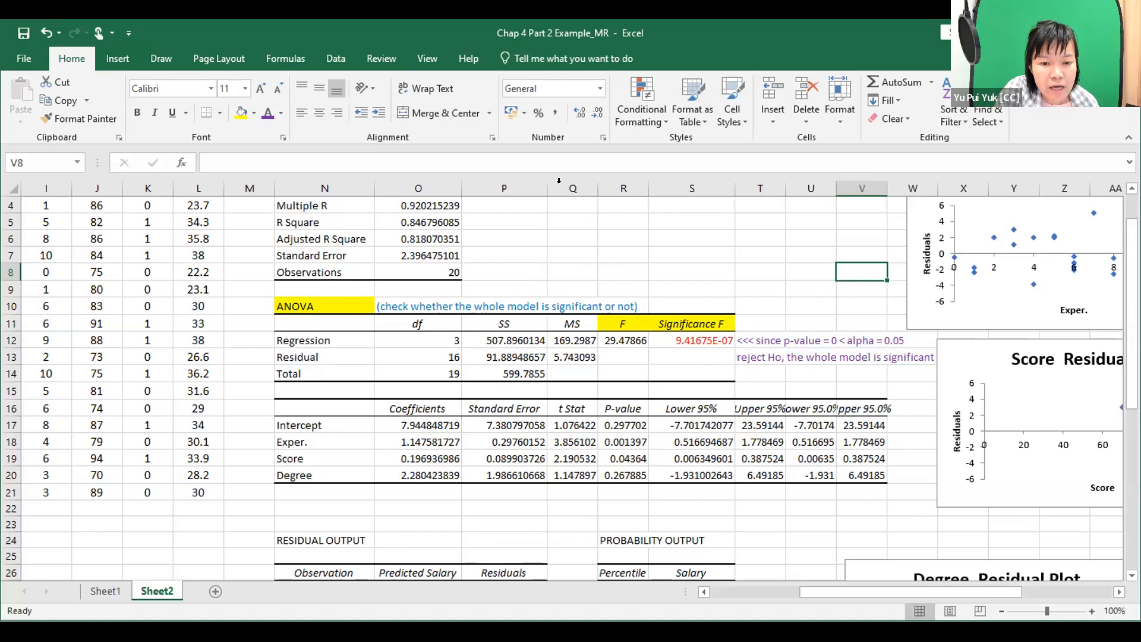
pyautogui.click(563, 406)
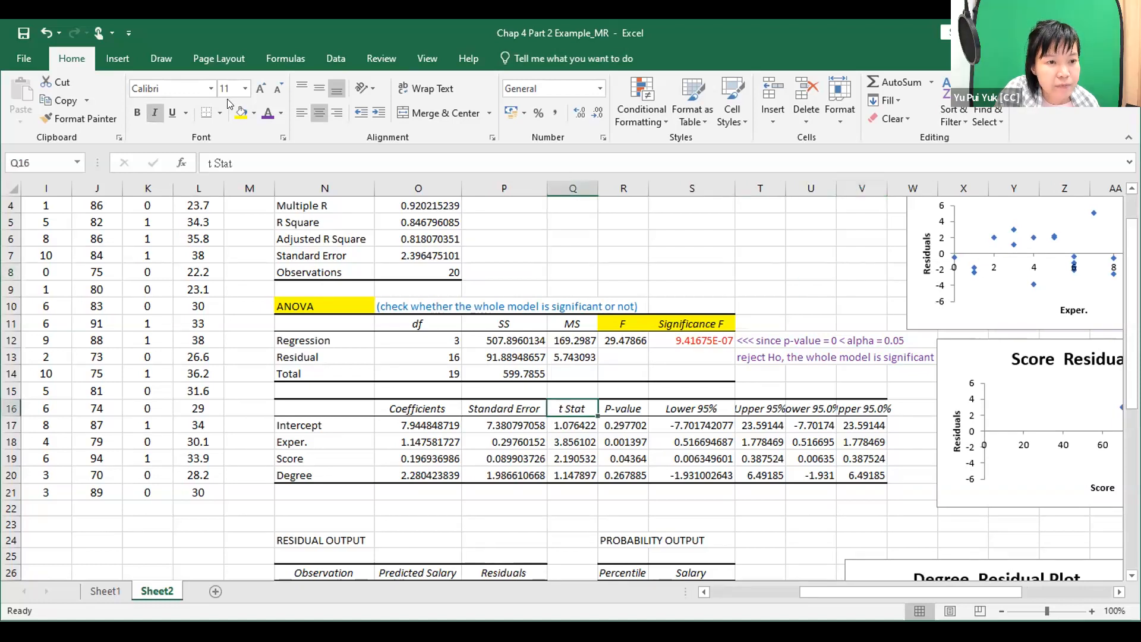
pyautogui.click(241, 112)
pyautogui.click(626, 407)
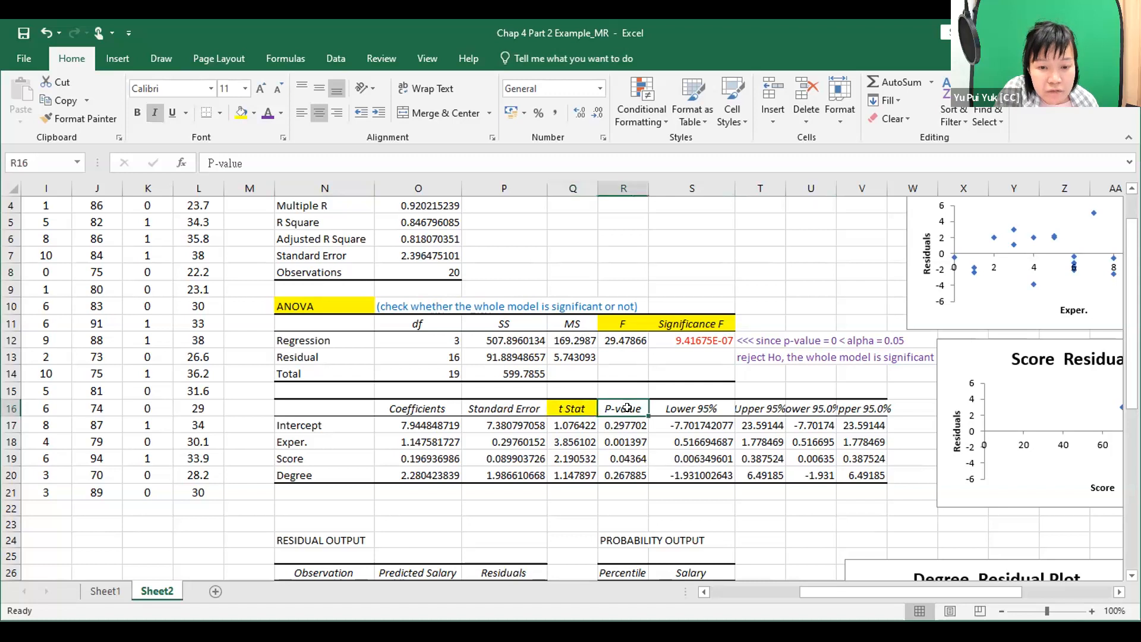
pyautogui.click(241, 113)
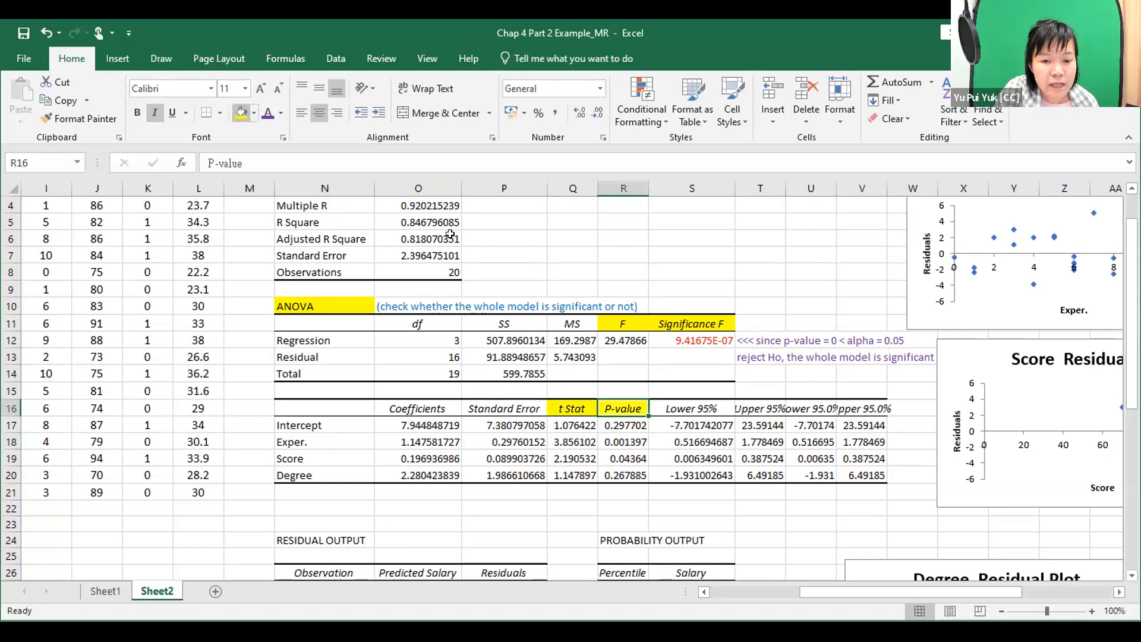
# Append (X1), (X2) and (X3) to the Exper., Score and Degree labels in N18:N20 of the coefficients table.
pyautogui.click(320, 445)
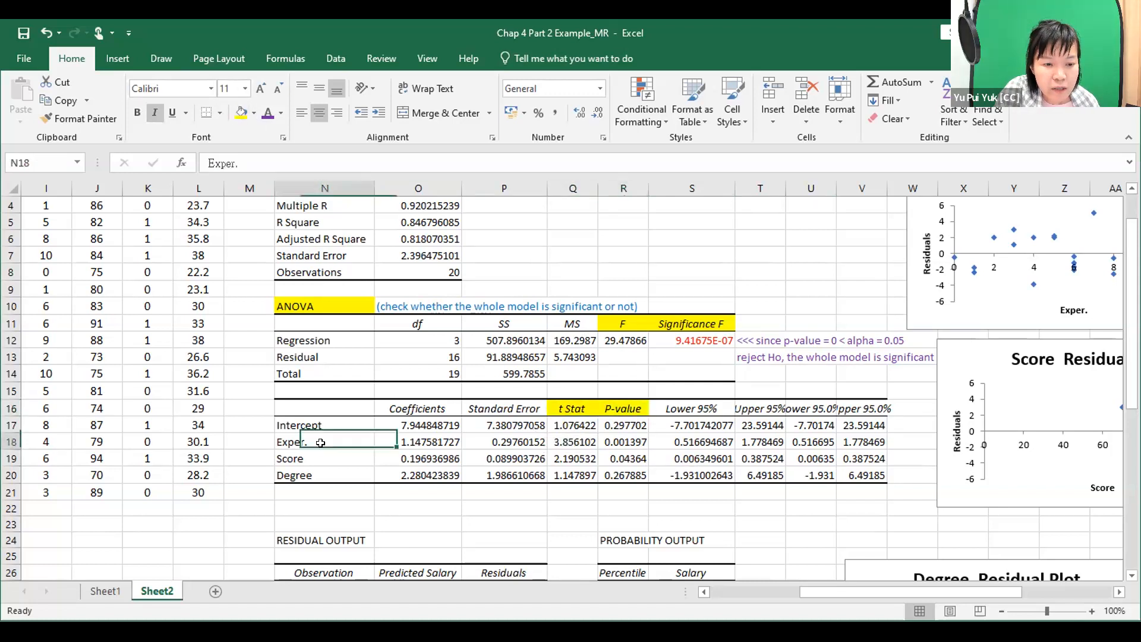
pyautogui.doubleClick(351, 437)
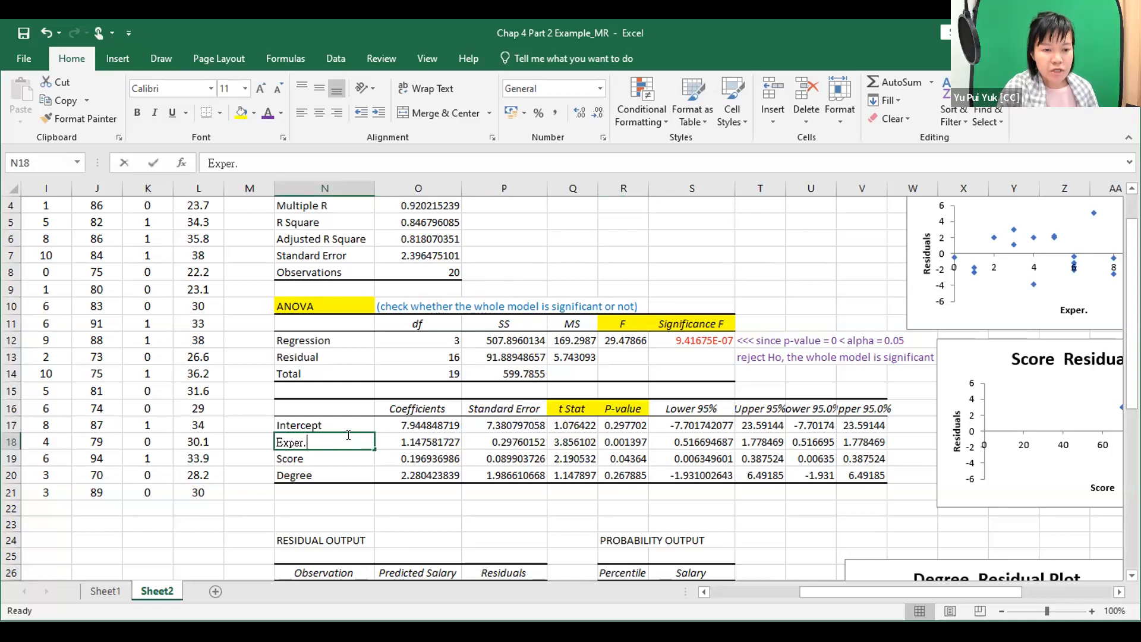
pyautogui.write('(X1')
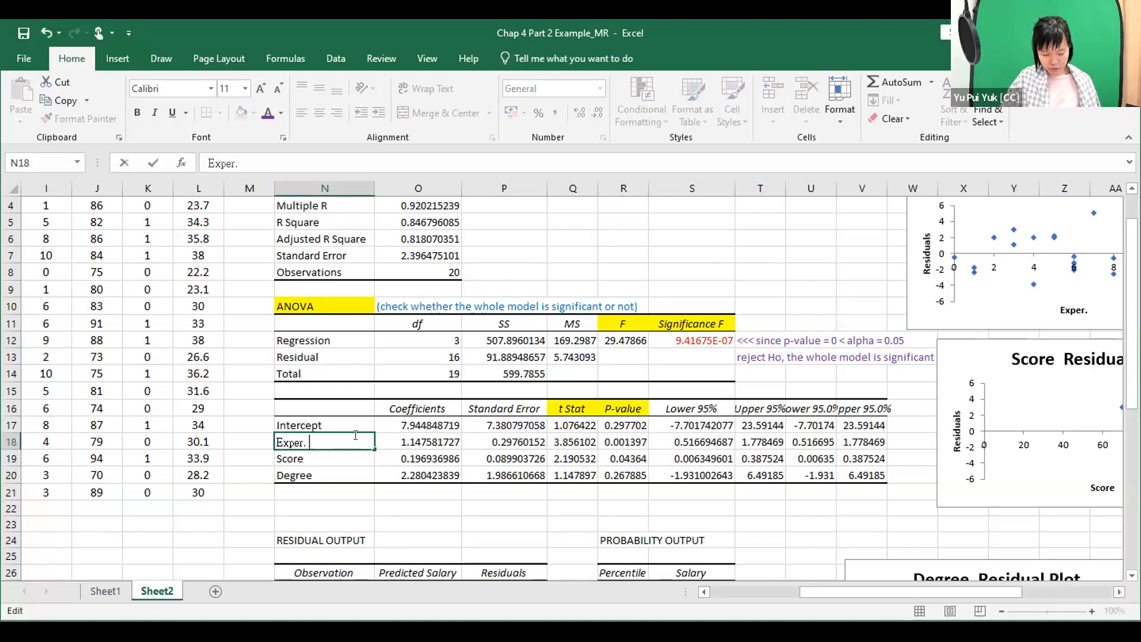
pyautogui.write(')')
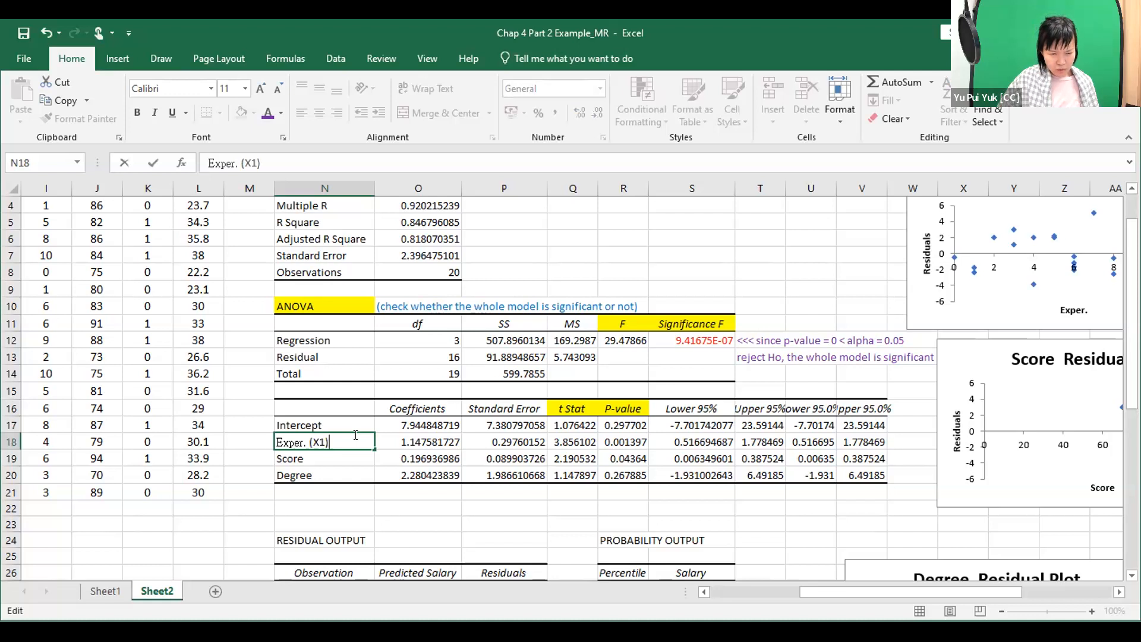
pyautogui.press('Return')
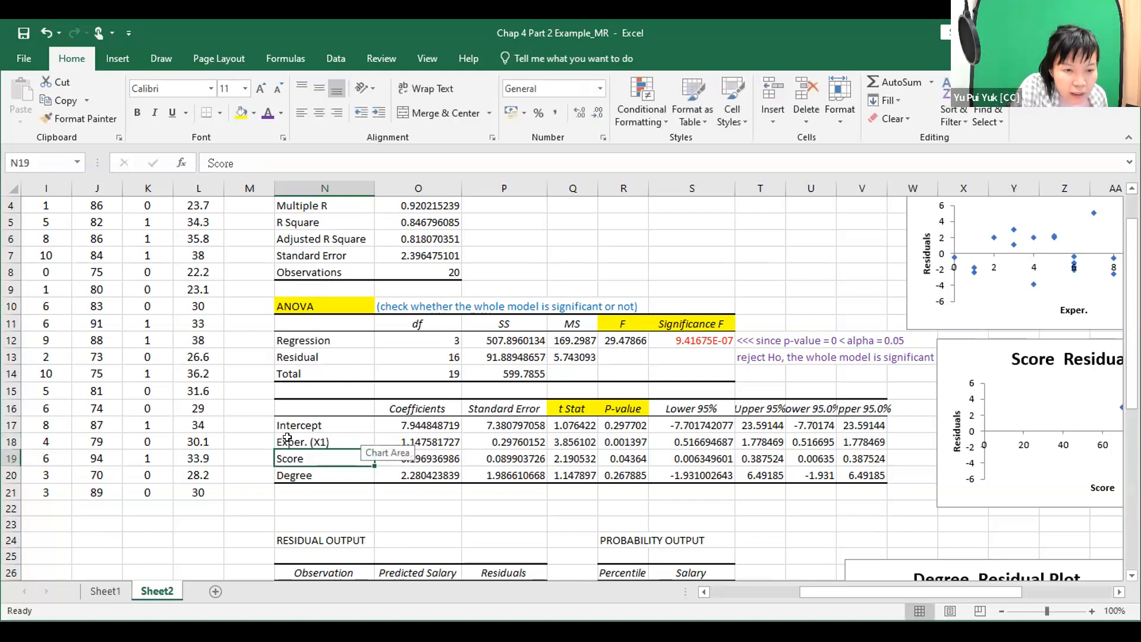
pyautogui.doubleClick(325, 453)
pyautogui.write('(X2)')
pyautogui.press('Return')
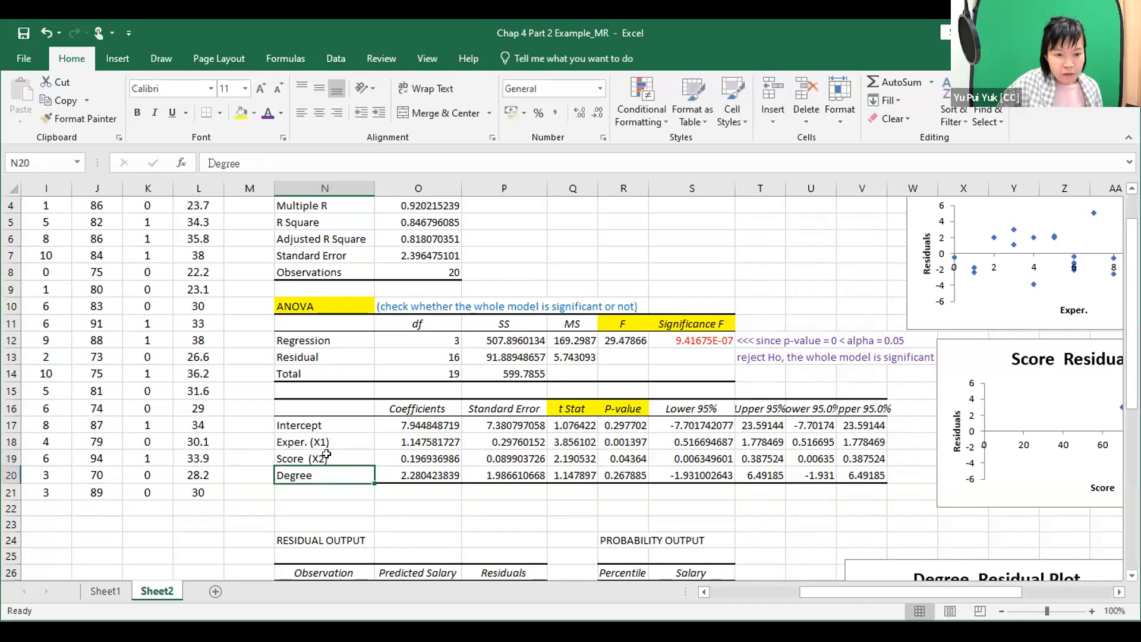
pyautogui.doubleClick(361, 470)
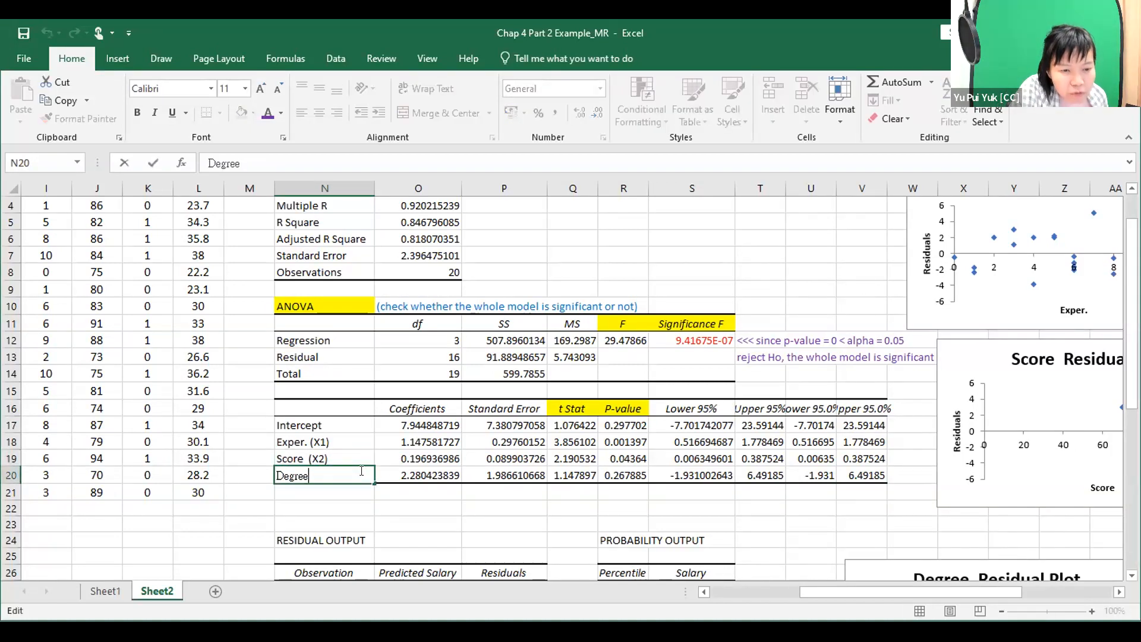
pyautogui.write('(X3)')
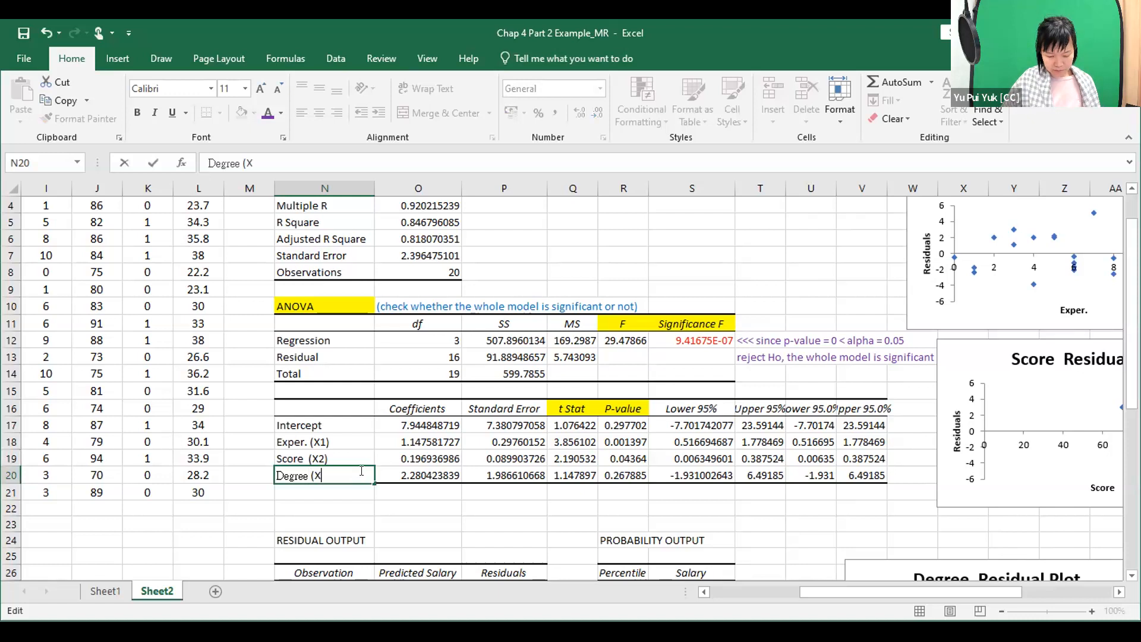
pyautogui.press('Return')
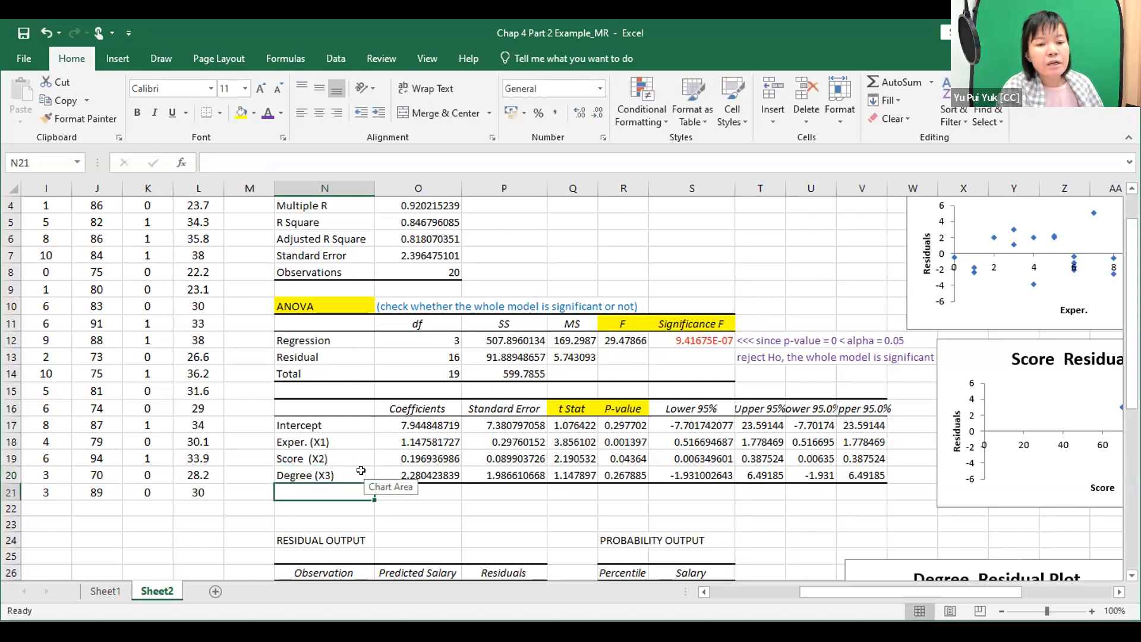
# Color the P-values of the three X variables in R18:R20 red.
pyautogui.click(618, 455)
pyautogui.moveTo(617, 441); pyautogui.dragTo(616, 479)
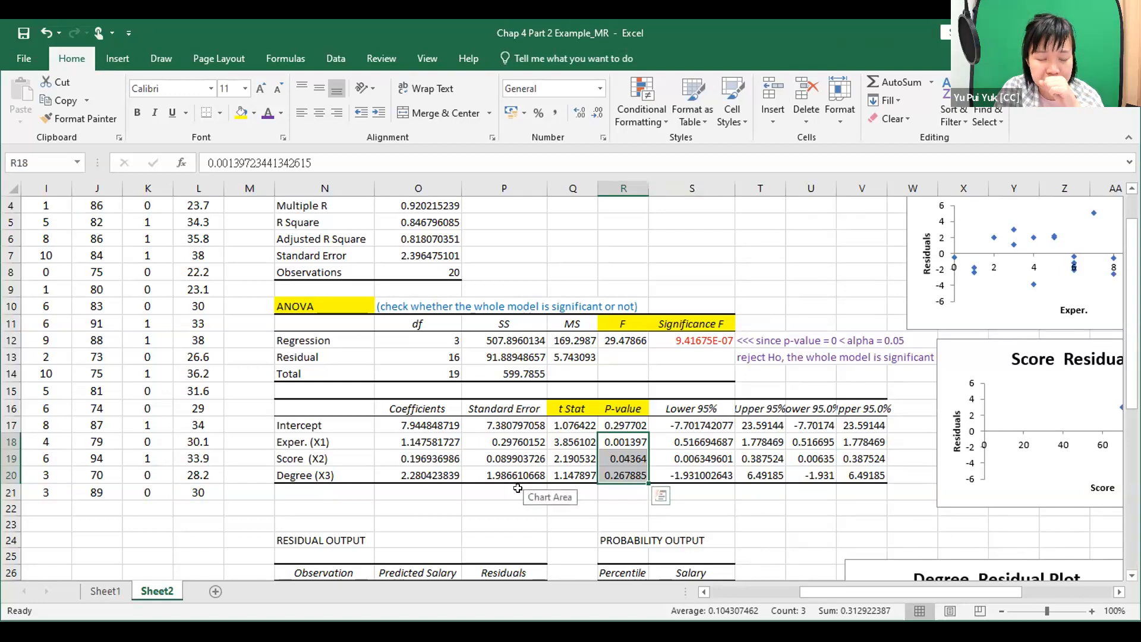
pyautogui.click(350, 442)
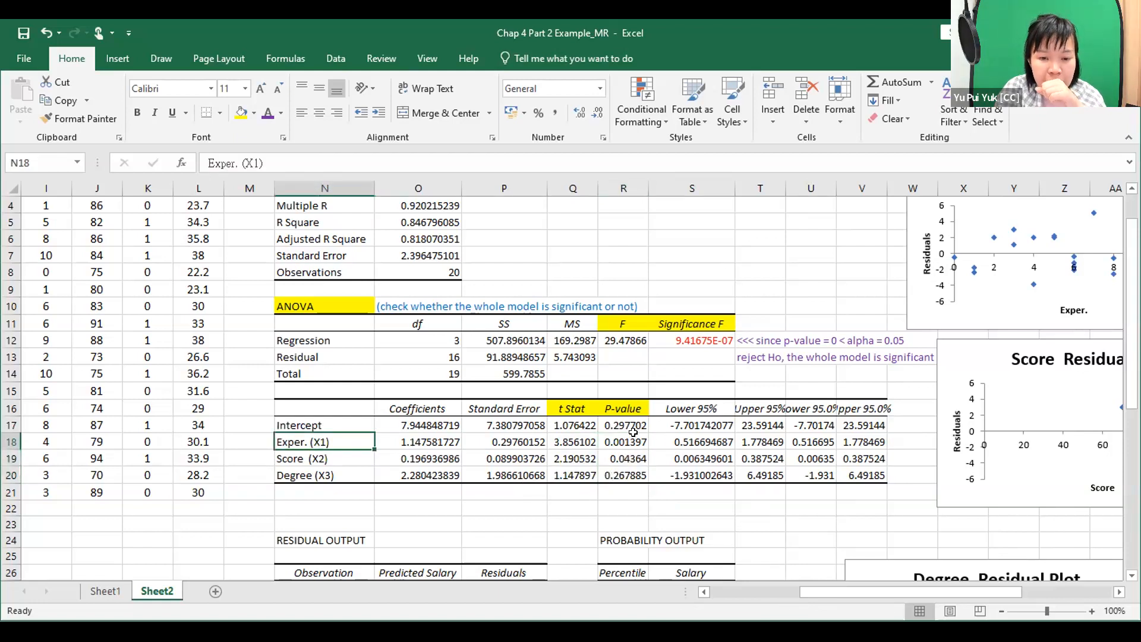
pyautogui.moveTo(624, 443); pyautogui.dragTo(626, 470)
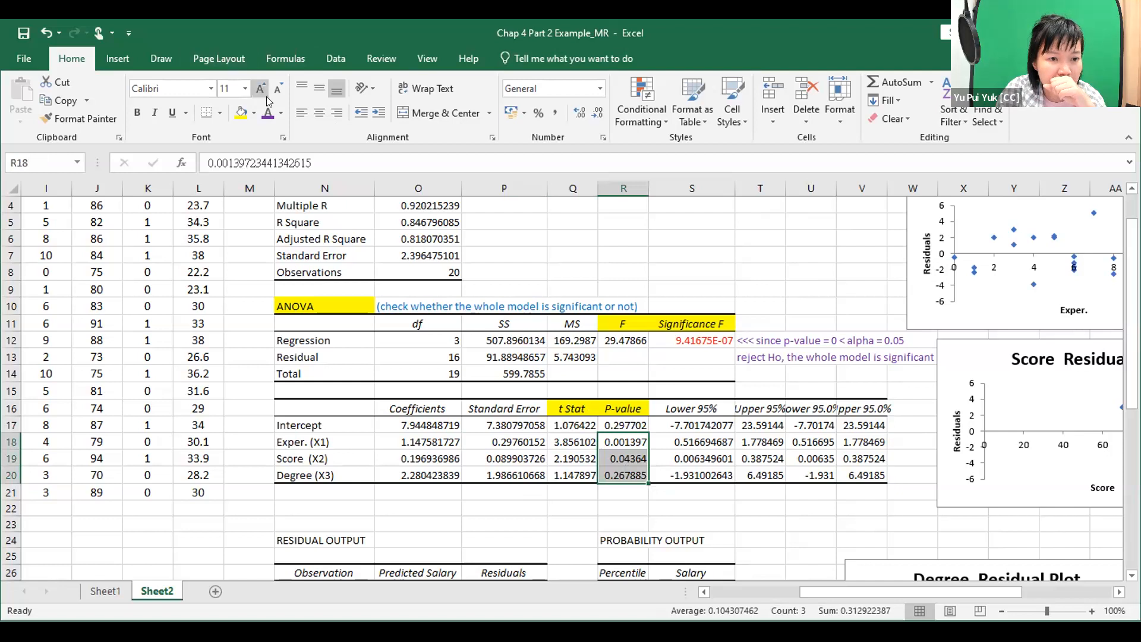
pyautogui.click(281, 113)
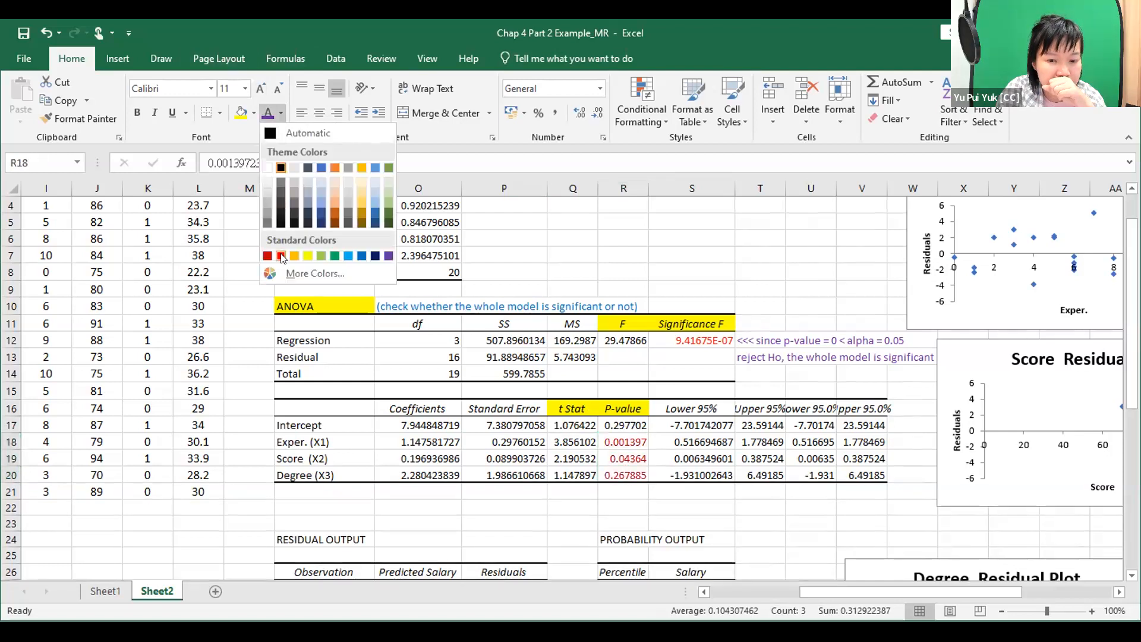
pyautogui.click(282, 256)
pyautogui.click(668, 272)
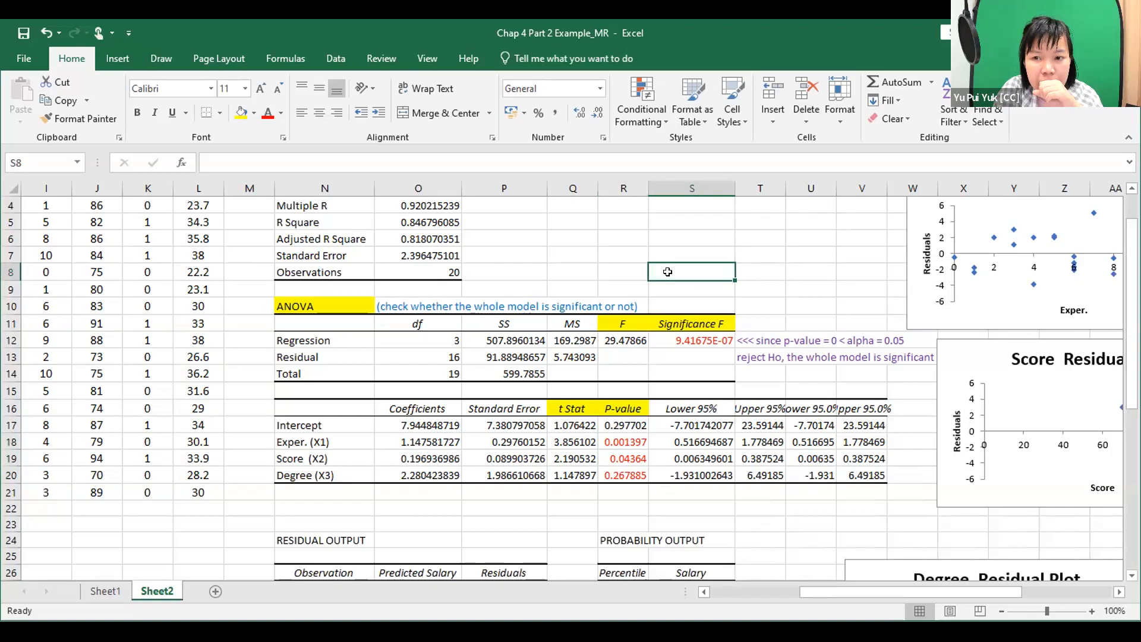
# Examine the individual P-values of Exper. (X1), Score (X2) and Degree (X3) in the coefficients table.
pyautogui.scroll(-2, 668, 422)
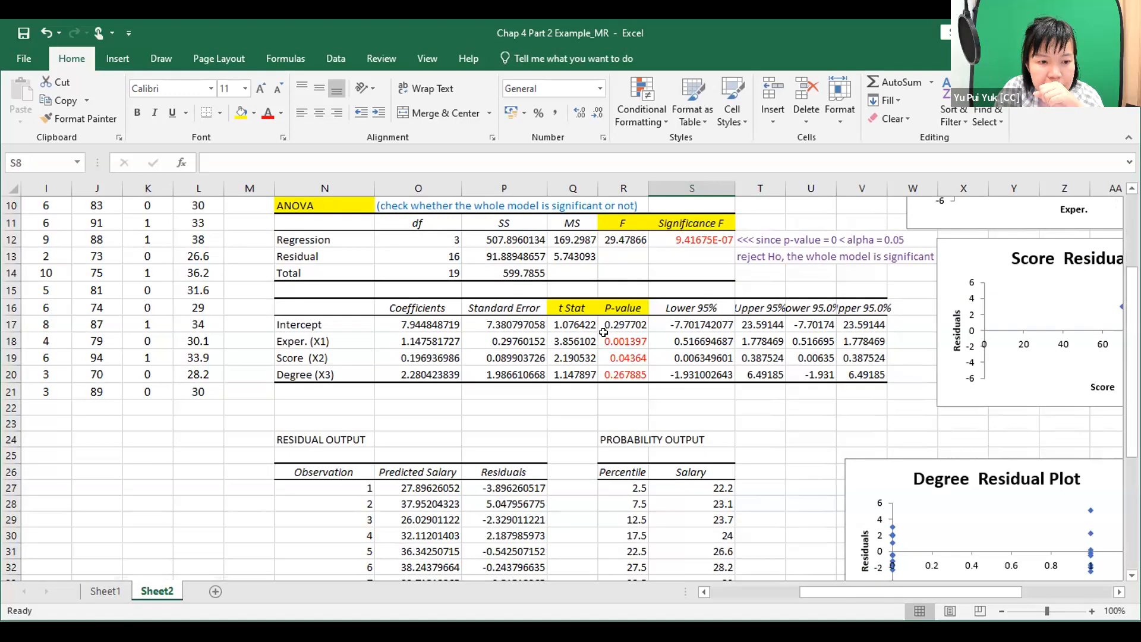
pyautogui.click(631, 340)
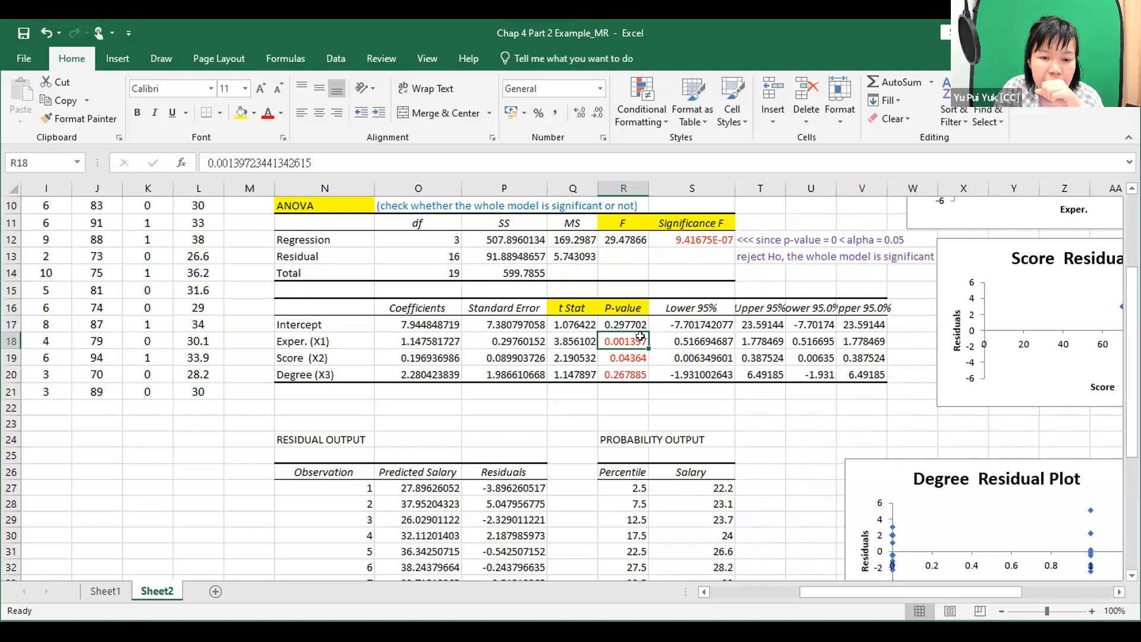
pyautogui.click(632, 356)
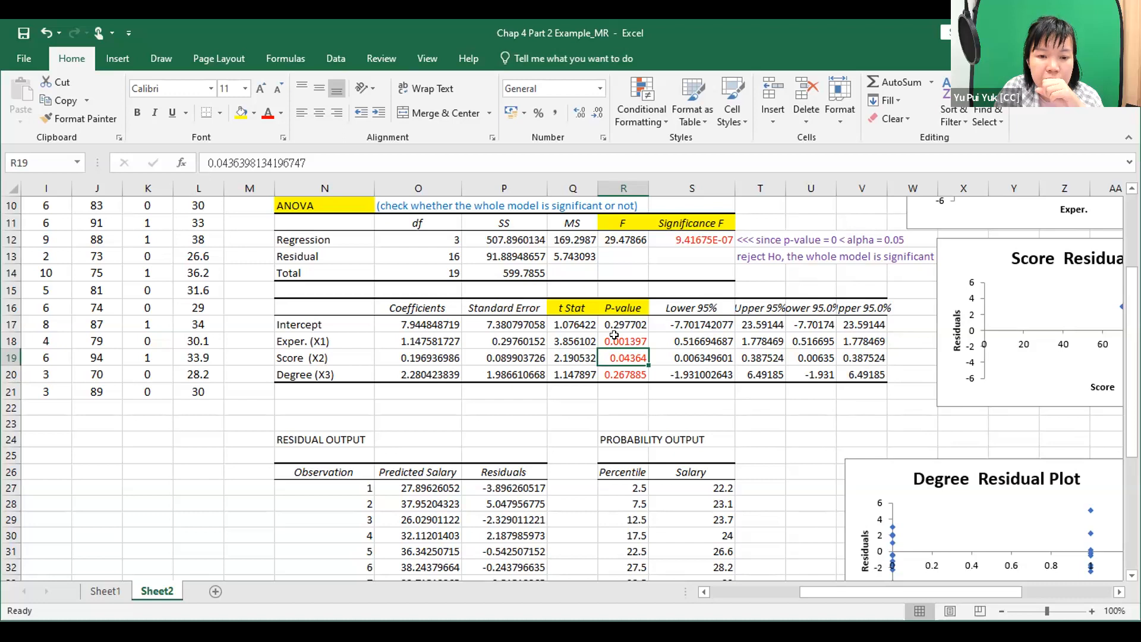
pyautogui.click(335, 341)
pyautogui.click(327, 355)
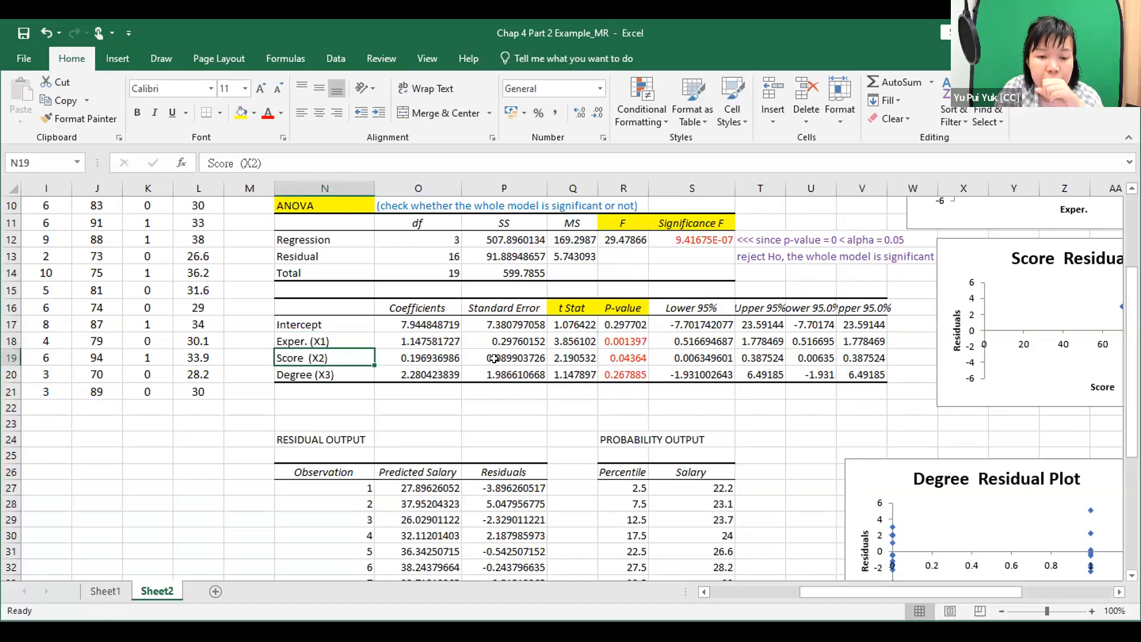
pyautogui.click(633, 373)
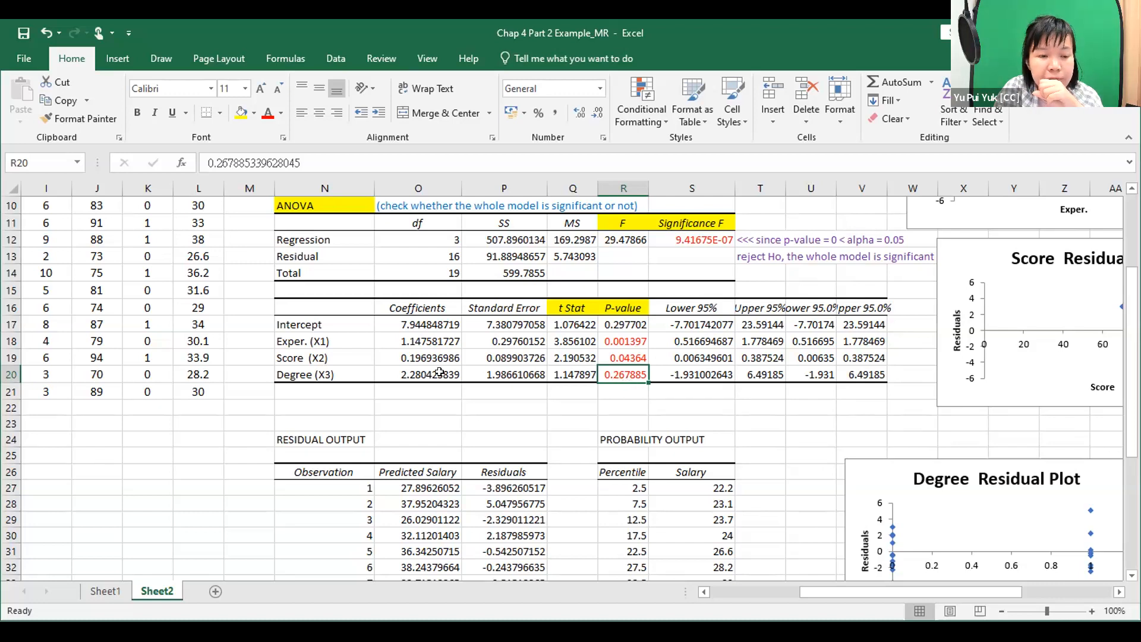
pyautogui.click(346, 370)
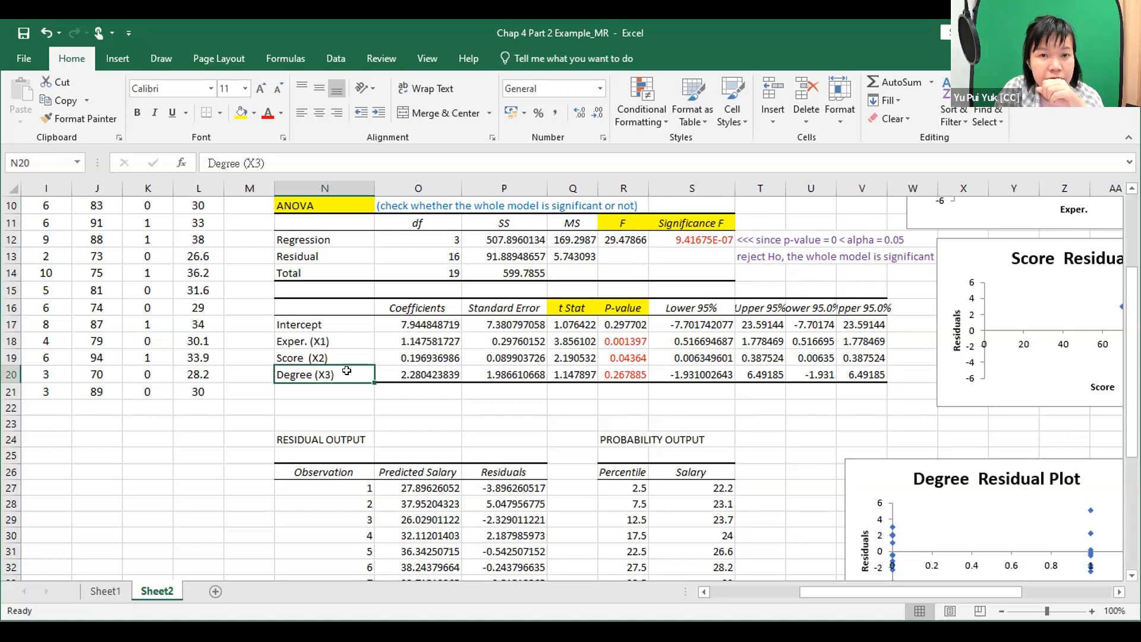
pyautogui.click(692, 400)
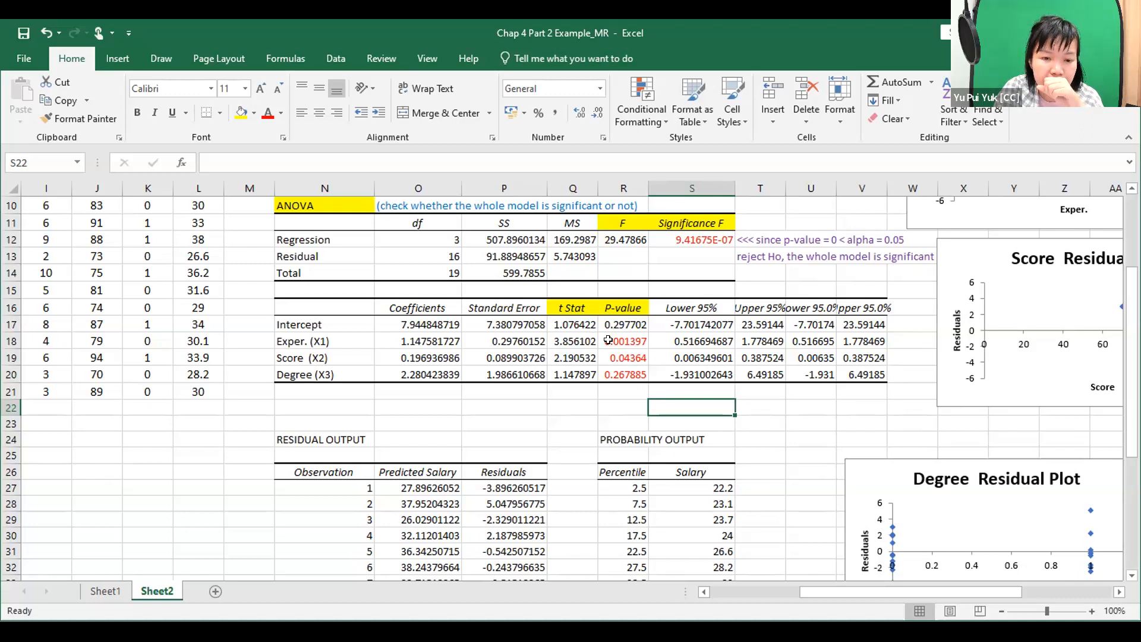
pyautogui.click(346, 370)
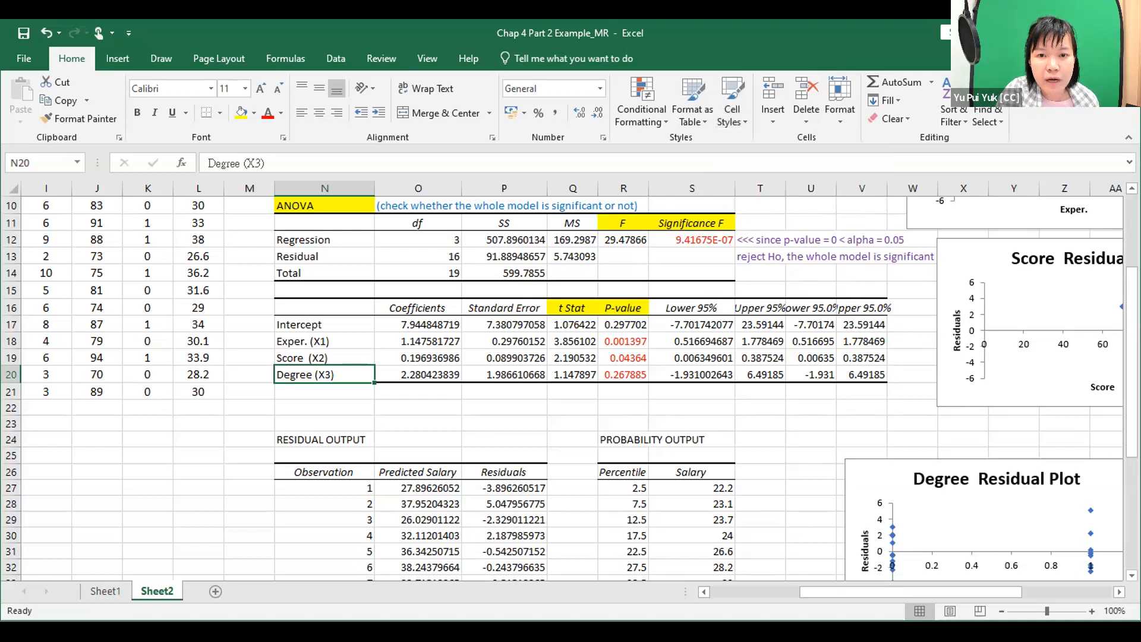
# Switch to the Chap 4 Part 2 Example_MR PDF in Microsoft Edge and bring question (c) on page 6 into view.
pyautogui.hotkey('alt', 'Tab')
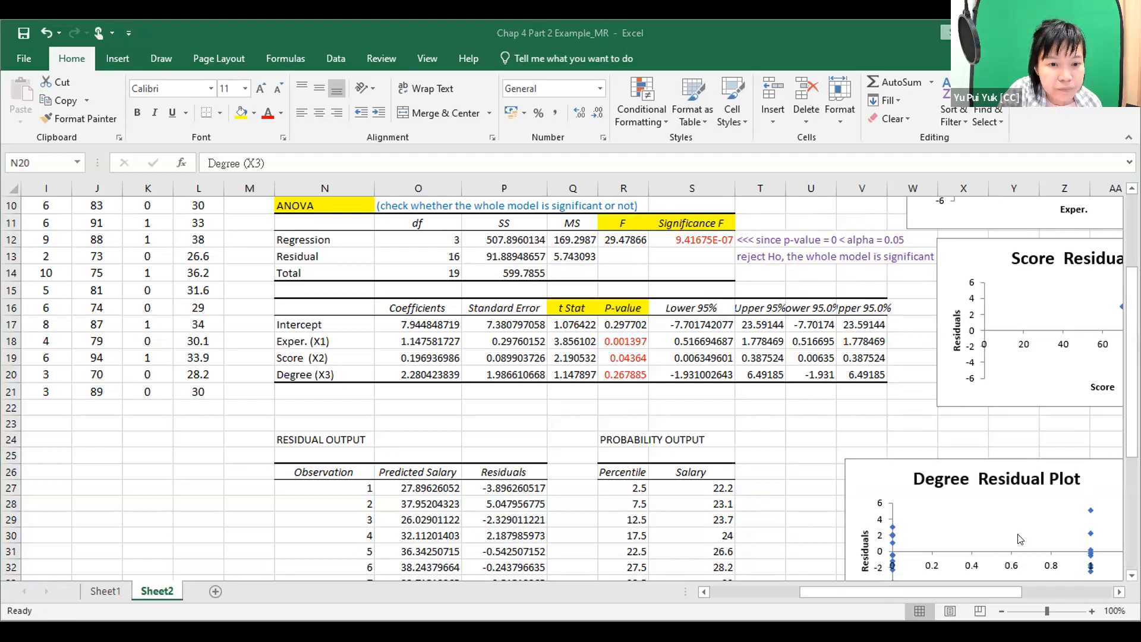
pyautogui.hotkey('alt', 'Tab')
pyautogui.scroll(-5, 292, 449)
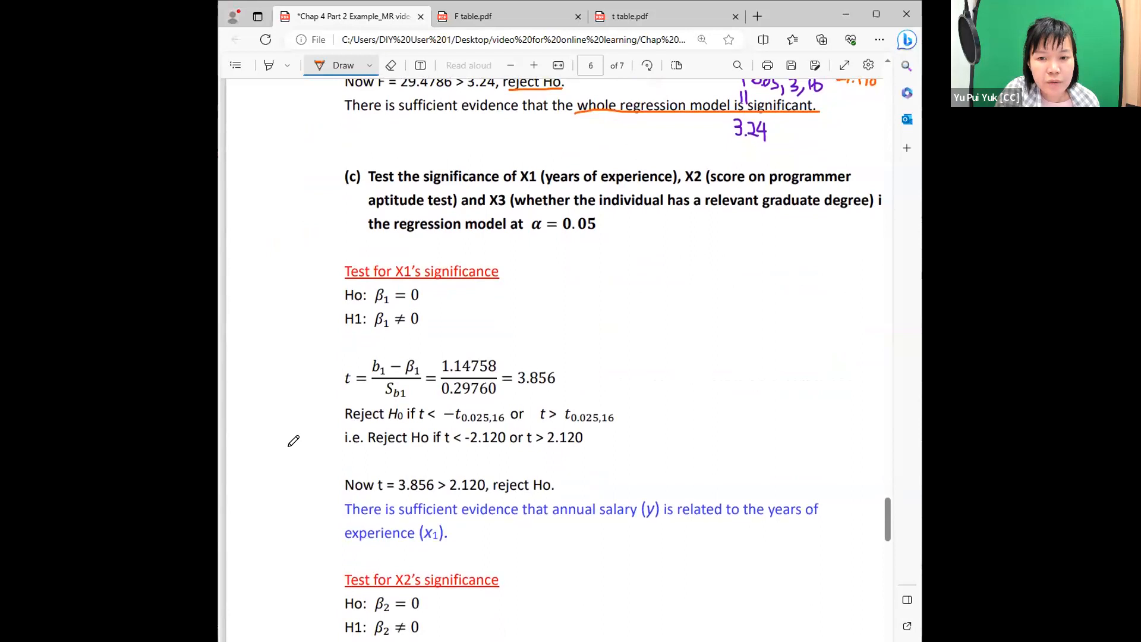
pyautogui.scroll(2, 291, 437)
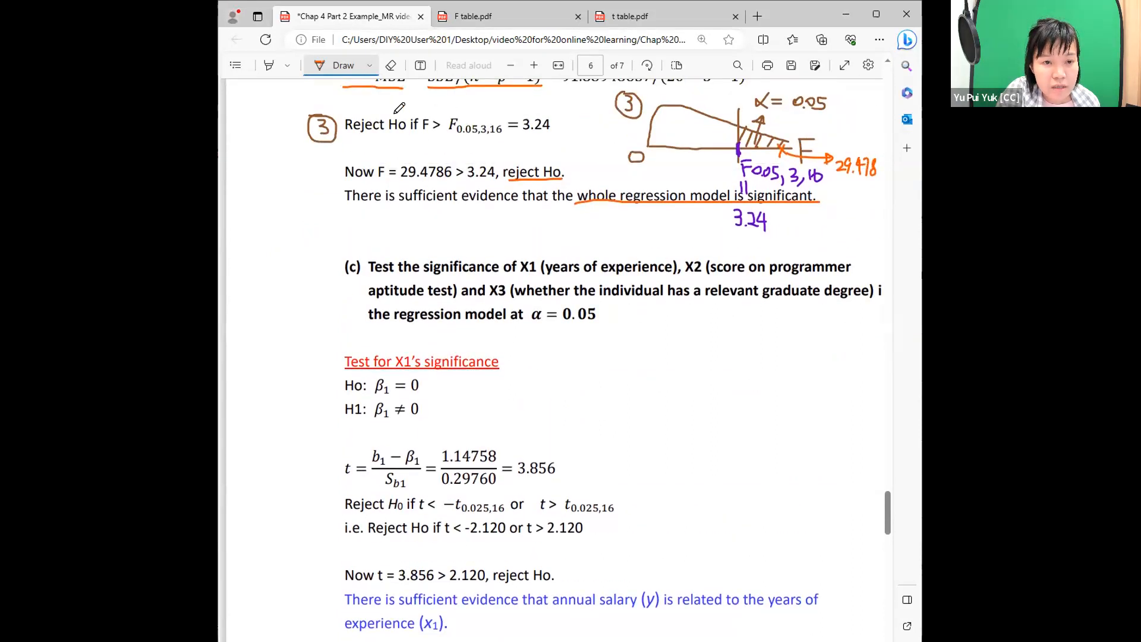
# Underline "significance", X1, X2, X3, "in the regression model" and α = 0.05 in question (c) with a blue pen.
pyautogui.click(366, 66)
pyautogui.click(486, 169)
pyautogui.click(320, 255)
pyautogui.moveTo(425, 275); pyautogui.dragTo(544, 276)
pyautogui.moveTo(706, 276); pyautogui.dragTo(685, 276)
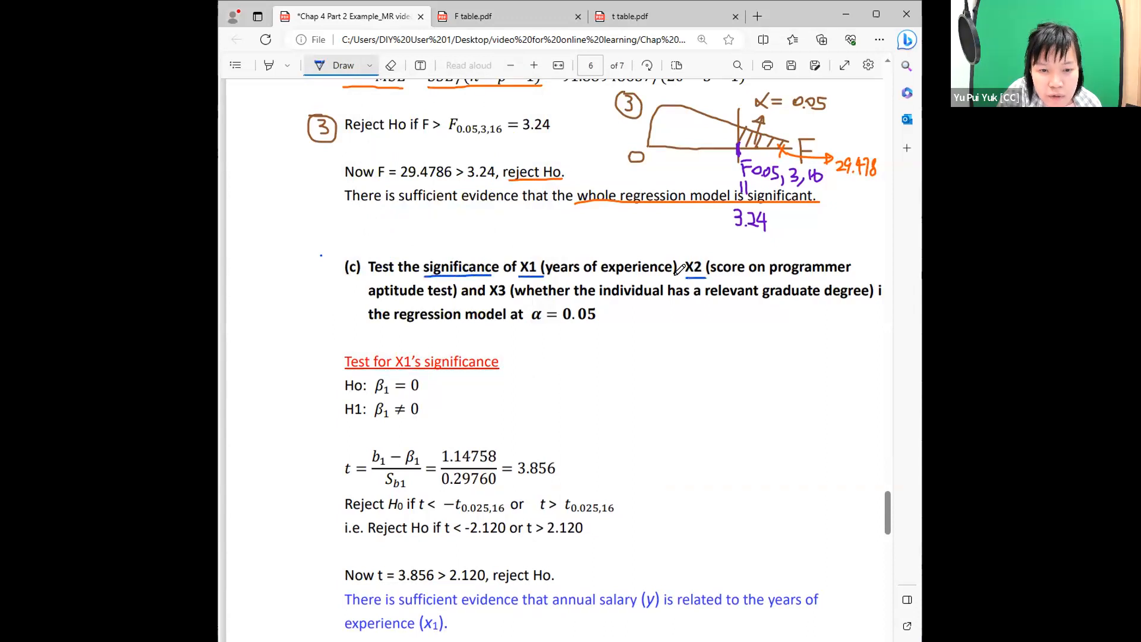
pyautogui.moveTo(488, 297); pyautogui.dragTo(510, 296)
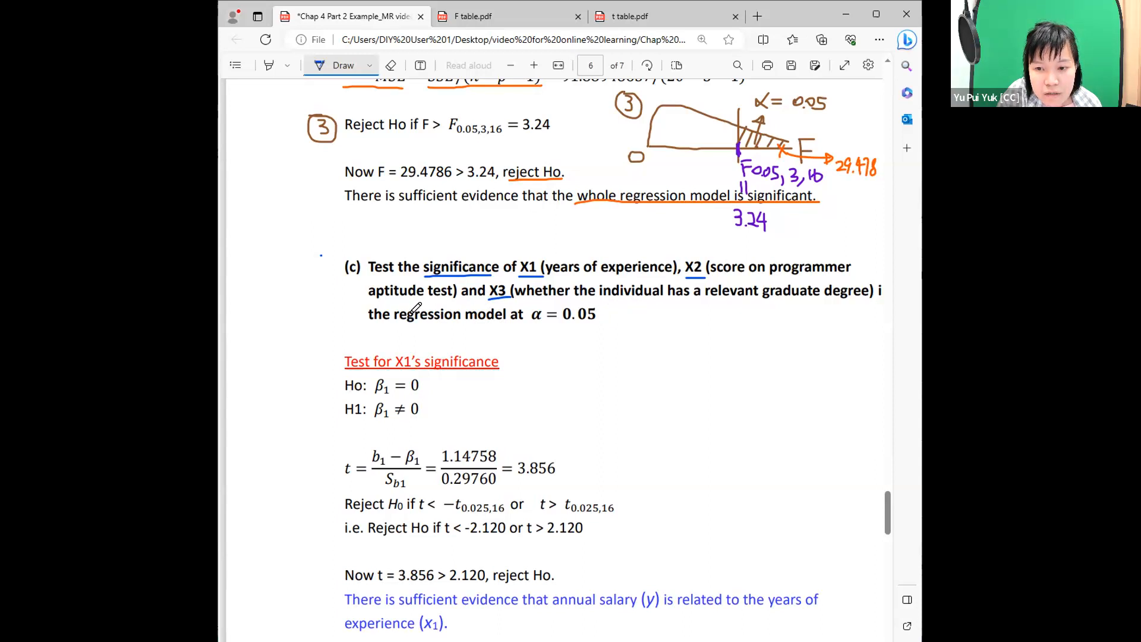
pyautogui.click(878, 16)
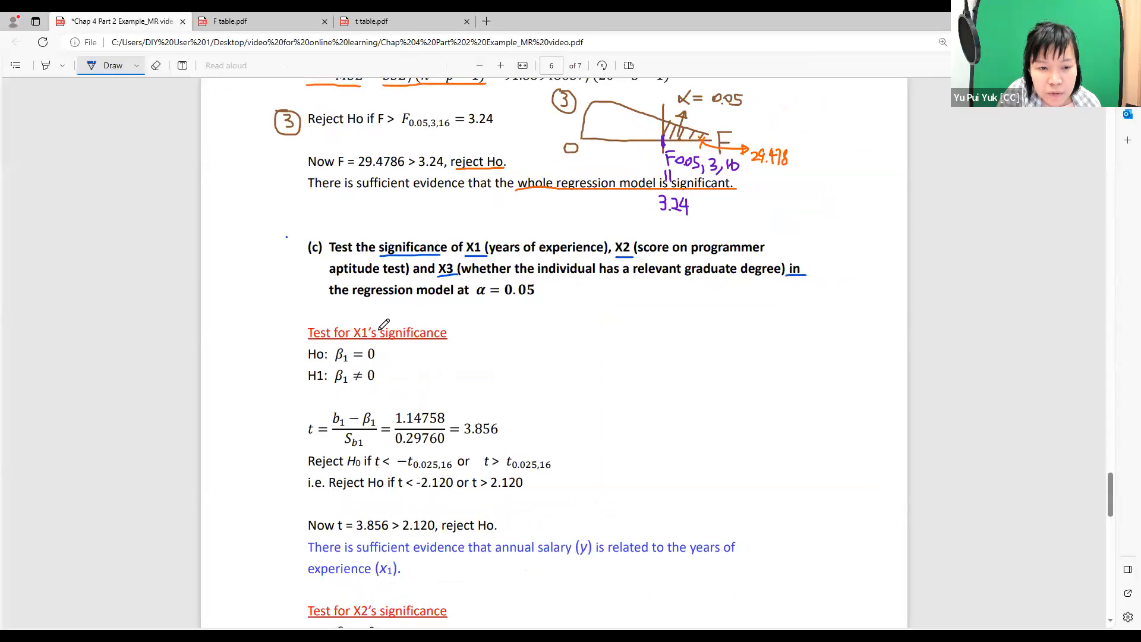
pyautogui.moveTo(328, 294); pyautogui.dragTo(533, 299)
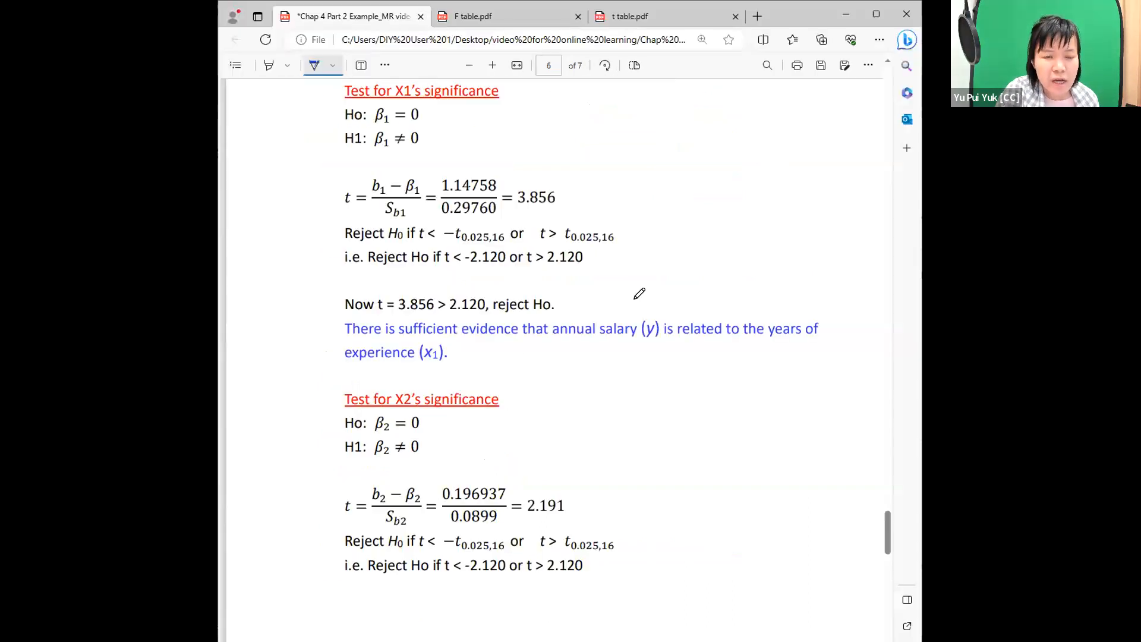
# Look over the worked t-tests for the significance of X1 and X2 below question (c).
pyautogui.scroll(2, 639, 293)
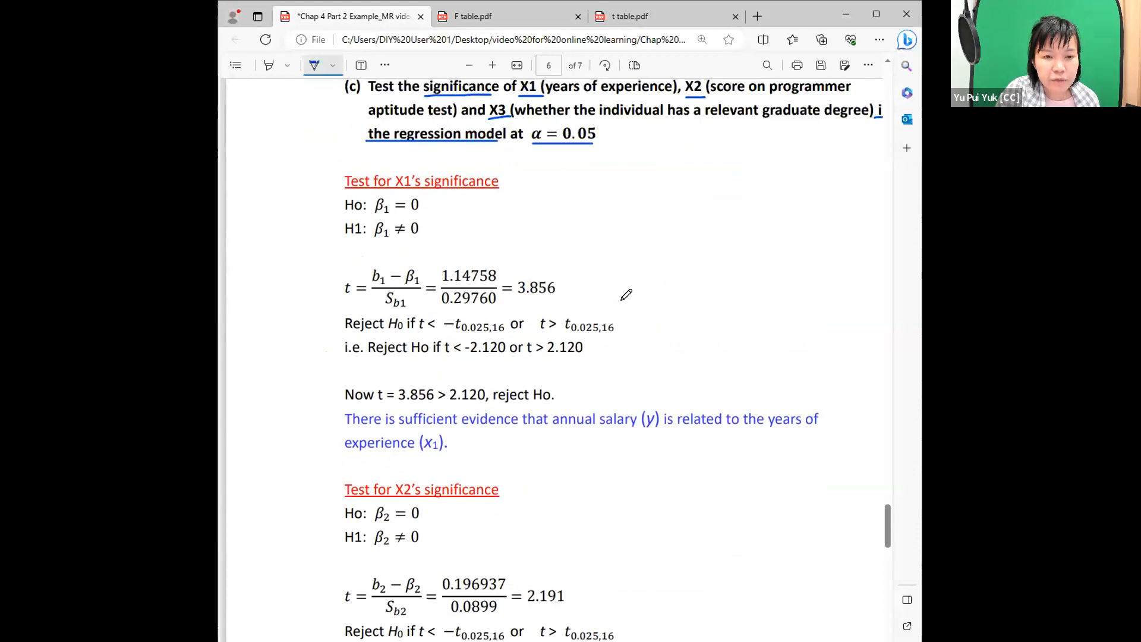
pyautogui.scroll(-2, 626, 294)
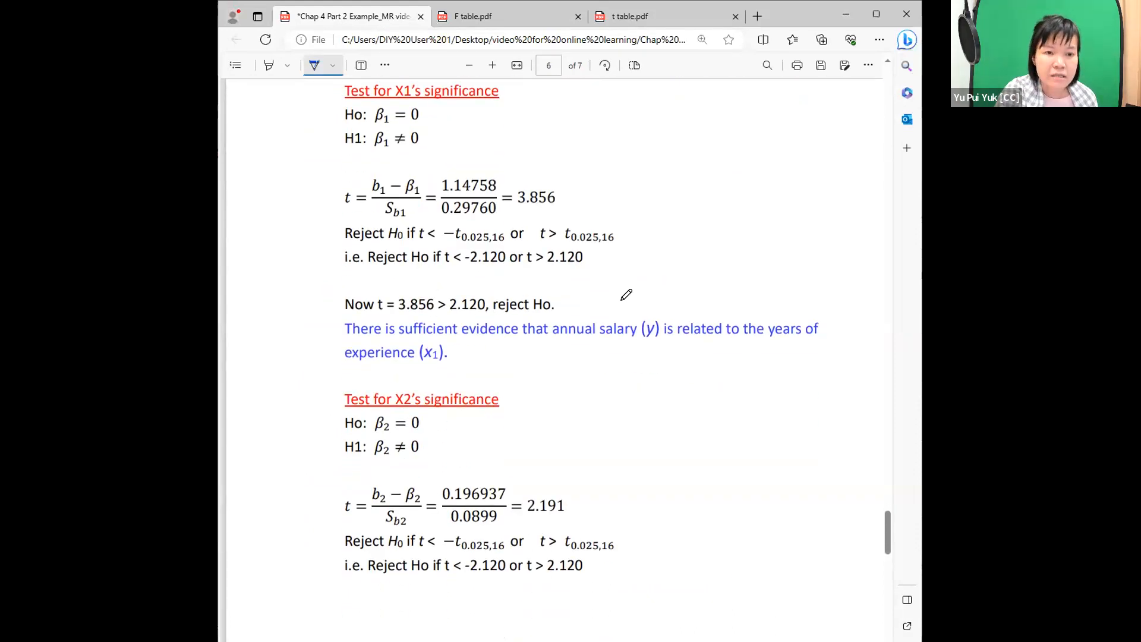
pyautogui.scroll(-10, 619, 295)
pyautogui.scroll(8, 609, 285)
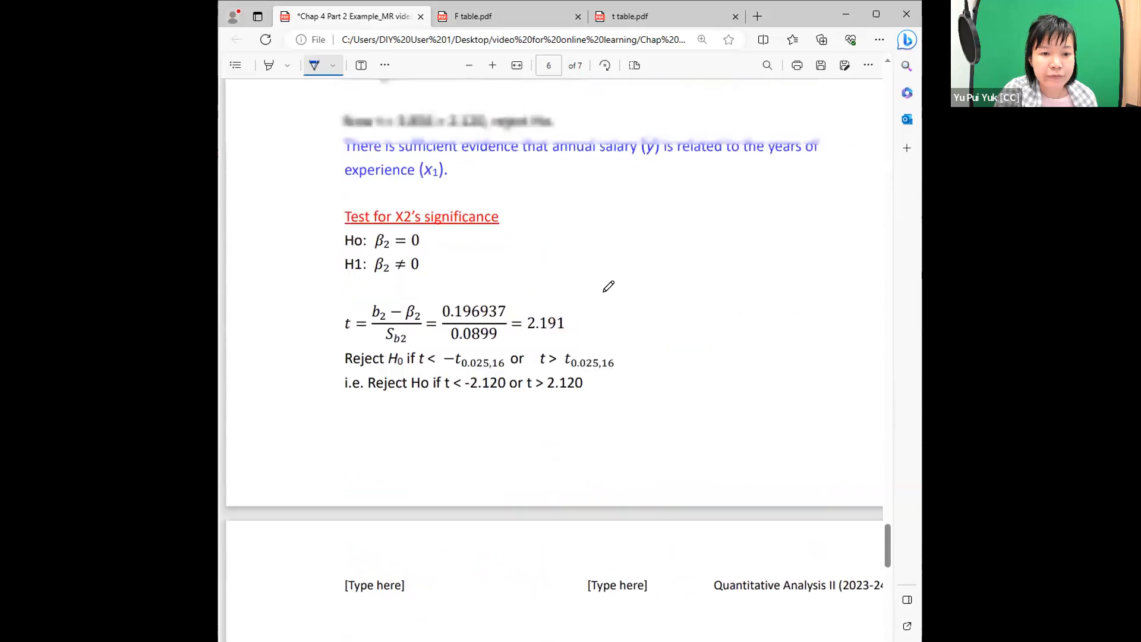
pyautogui.scroll(6, 607, 286)
pyautogui.scroll(2, 606, 287)
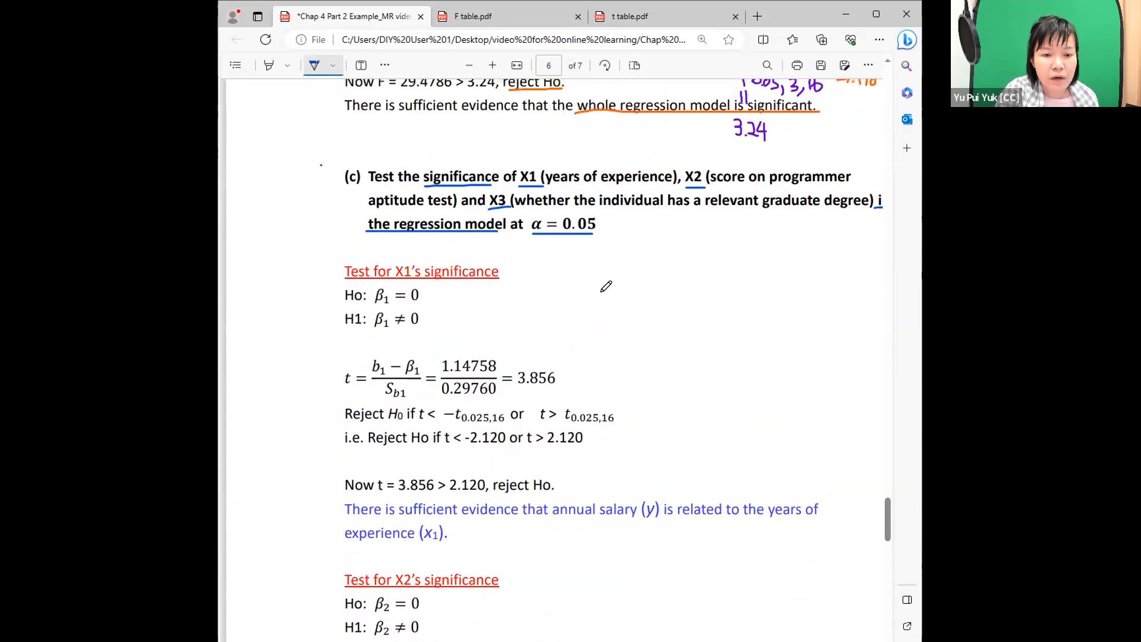